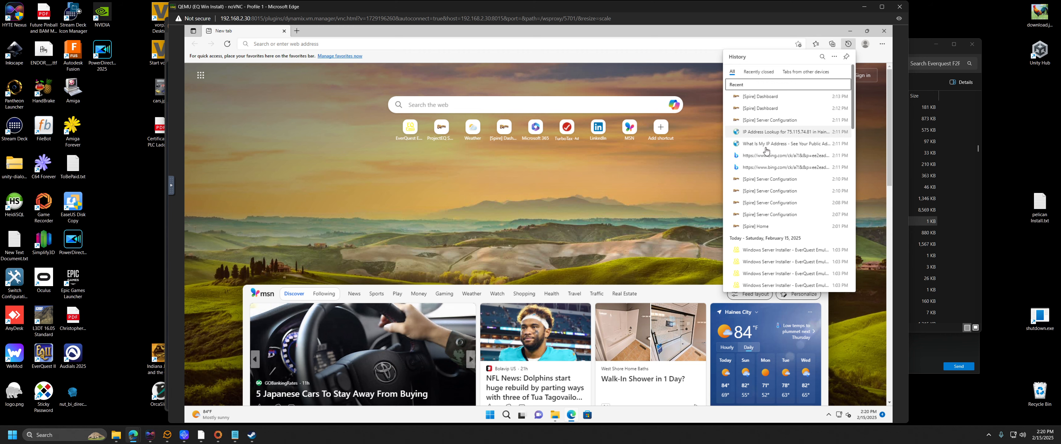
# Step: Reopen the EQEmu Windows Server Installer page from the browsing history and review its requirements and installer contents
pyautogui.click(772, 254)
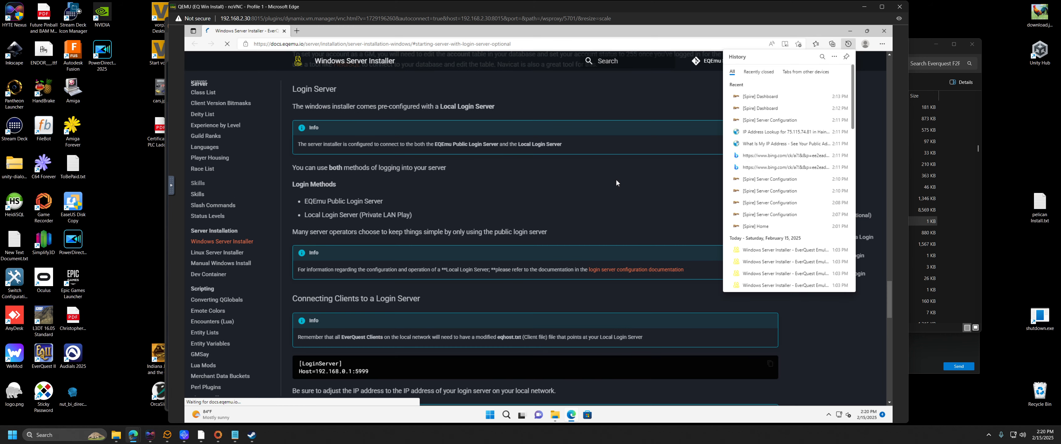
pyautogui.click(595, 218)
pyautogui.moveTo(890, 239); pyautogui.dragTo(888, 69)
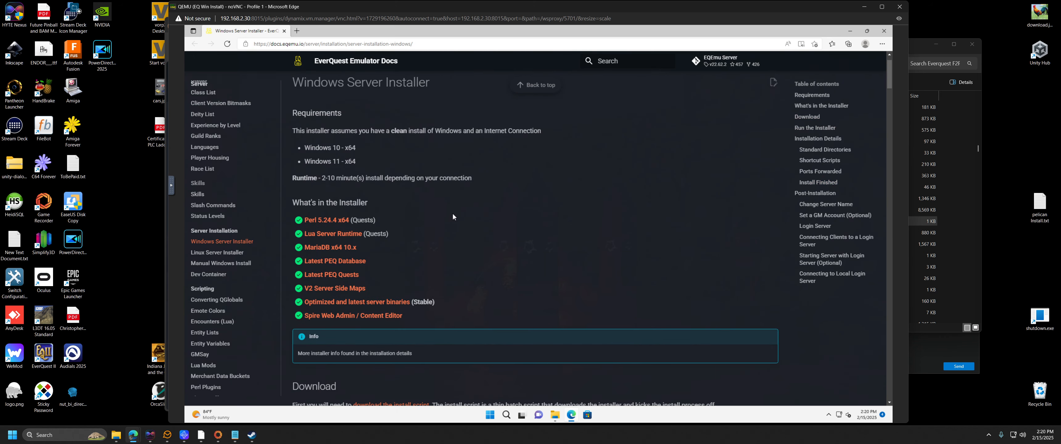
pyautogui.scroll(-5, 452, 212)
pyautogui.scroll(2, 462, 210)
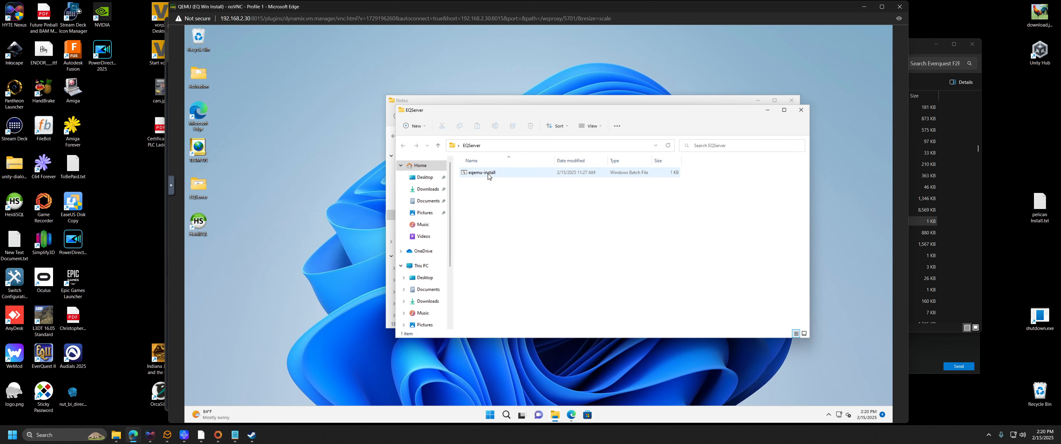
# Step: Run the eqemu-install batch file in the EQServer folder as administrator and allow it to make changes
pyautogui.click(489, 175)
pyautogui.rightClick(490, 174)
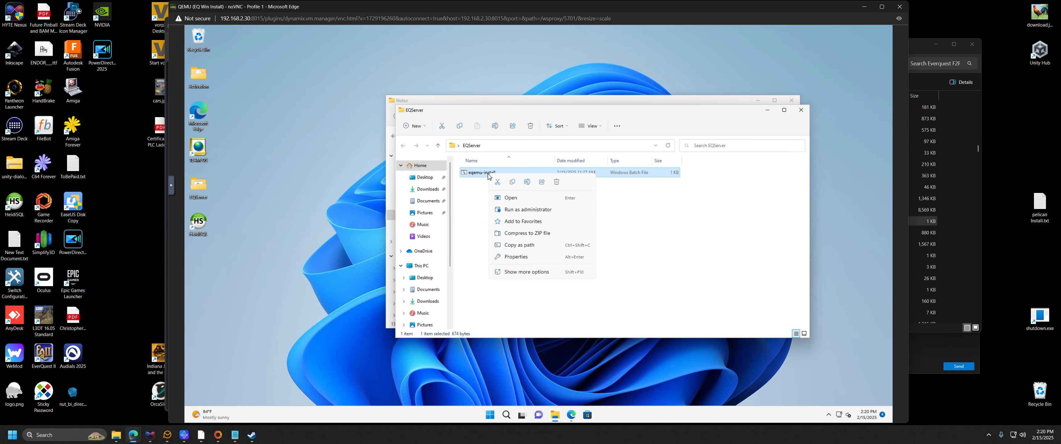
pyautogui.click(521, 210)
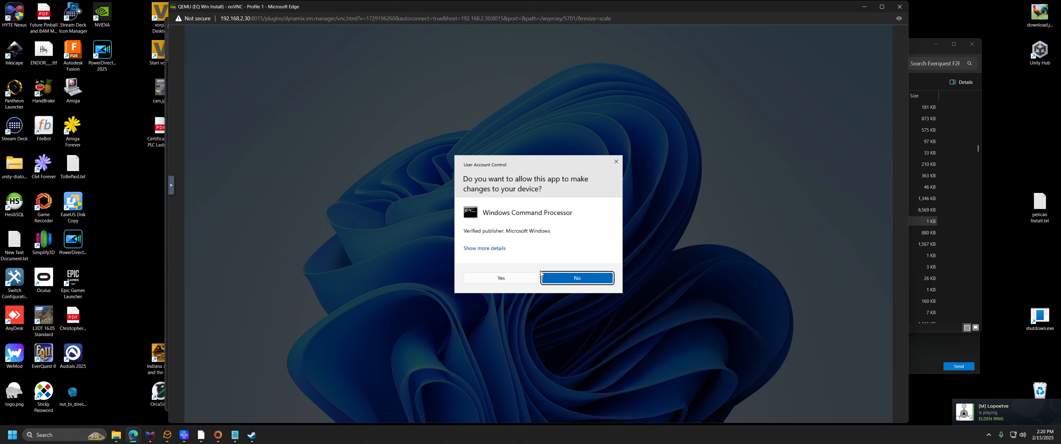
pyautogui.click(524, 280)
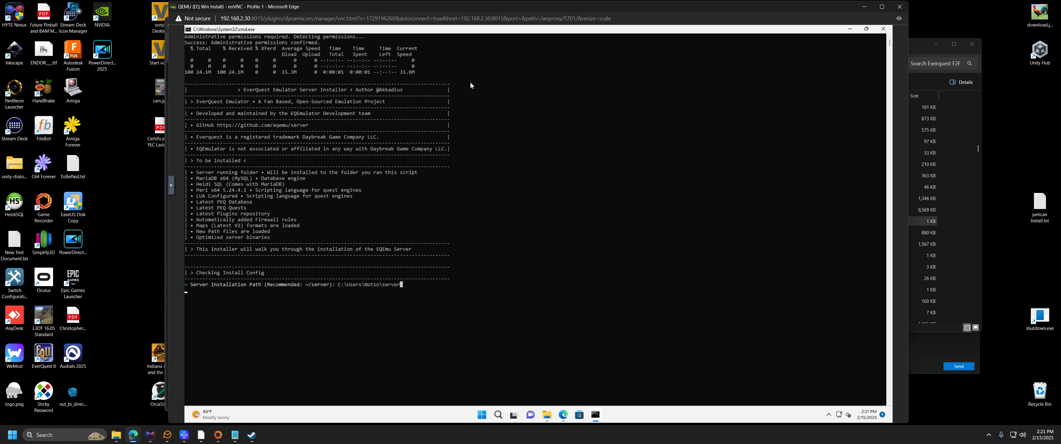
# Step: Accept the installer's default server and code paths, decline an existing MySQL server, and keep peq as the database name
pyautogui.press('Return')
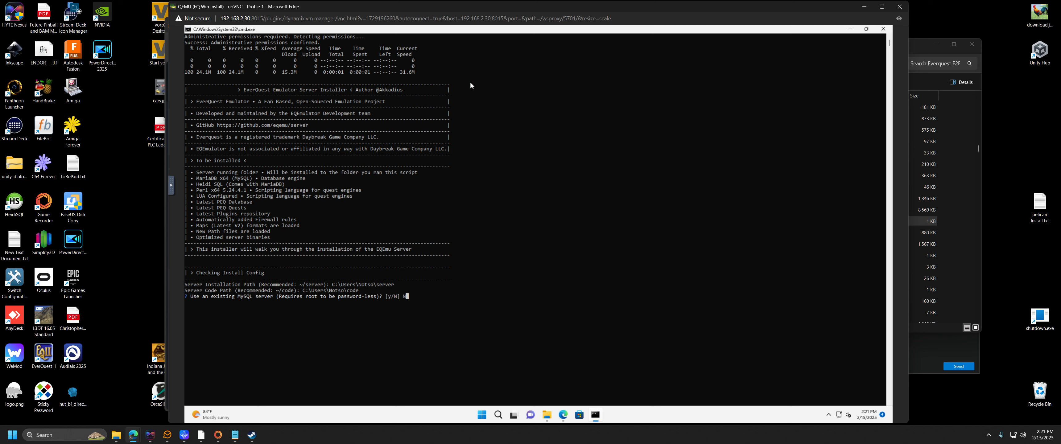
pyautogui.press('Return')
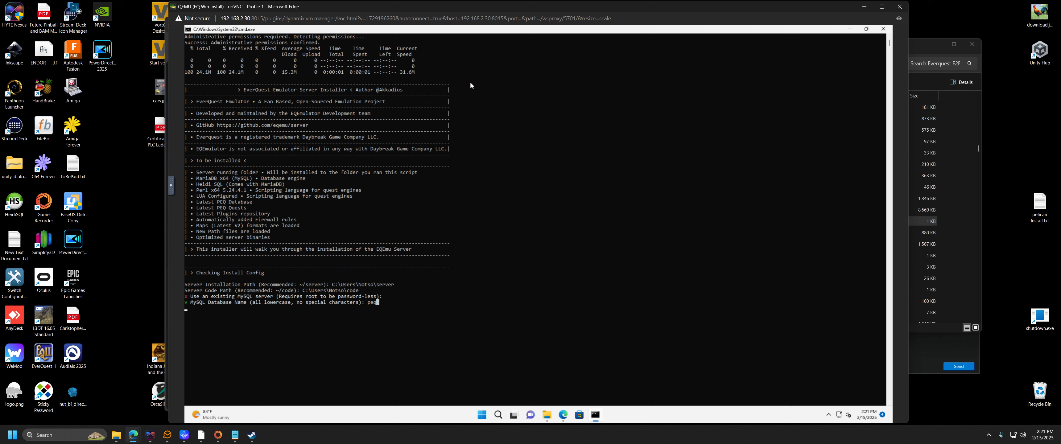
pyautogui.press('Return')
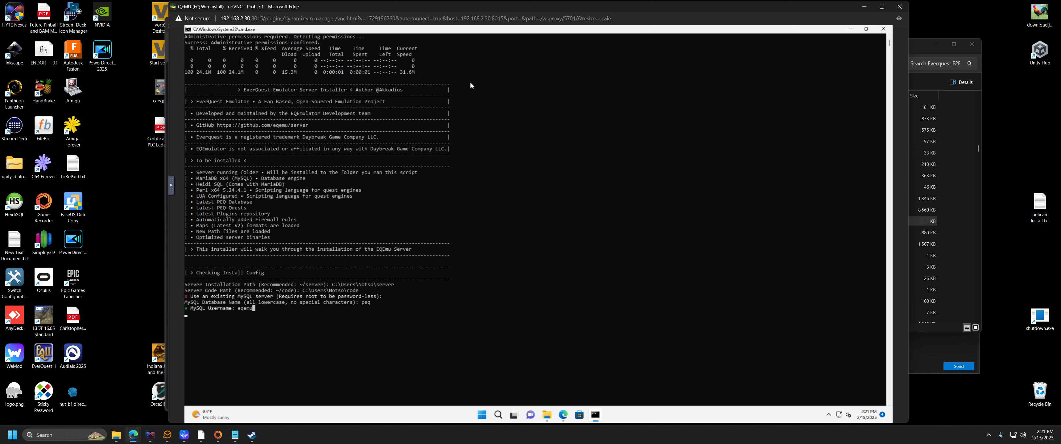
# Step: Replace the suggested MySQL username with eqnotso
pyautogui.press('BackSpace')
pyautogui.press('BackSpace')
pyautogui.press('BackSpace')
pyautogui.press('BackSpace')
pyautogui.press('BackSpace')
pyautogui.write('eqnotso')
pyautogui.press('Return')
# Step: Replace the generated MySQL password with a custom one and confirm it
pyautogui.press('BackSpace')
pyautogui.press('BackSpace')
pyautogui.press('BackSpace')
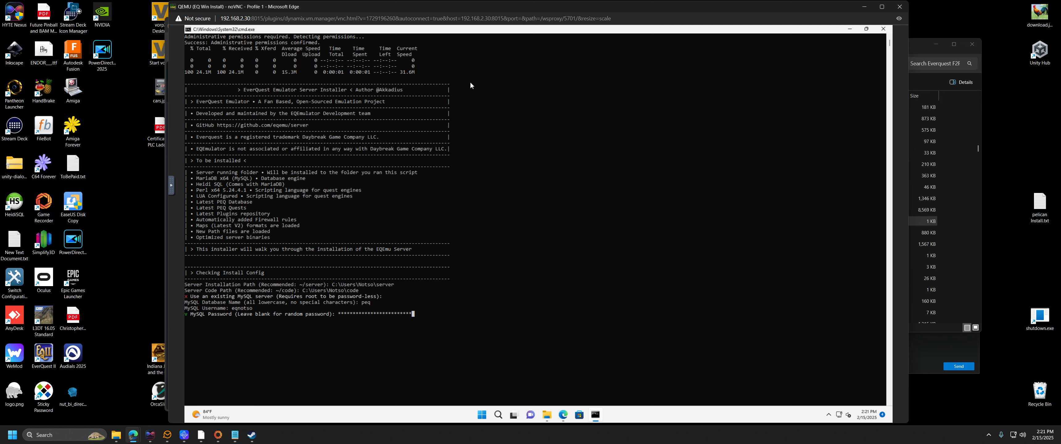
pyautogui.press('BackSpace')
pyautogui.press('BackSpace')
pyautogui.press('BackSpace')
pyautogui.press('BackSpace')
pyautogui.press('BackSpace')
pyautogui.press('BackSpace')
pyautogui.press('BackSpace')
pyautogui.press('BackSpace')
pyautogui.press('BackSpace')
pyautogui.press('BackSpace')
pyautogui.press('BackSpace')
pyautogui.press('BackSpace')
pyautogui.press('BackSpace')
pyautogui.press('BackSpace')
pyautogui.press('BackSpace')
pyautogui.press('BackSpace')
pyautogui.press('BackSpace')
pyautogui.press('BackSpace')
pyautogui.press('BackSpace')
pyautogui.press('BackSpace')
pyautogui.press('BackSpace')
pyautogui.press('BackSpace')
pyautogui.press('BackSpace')
pyautogui.press('Return')
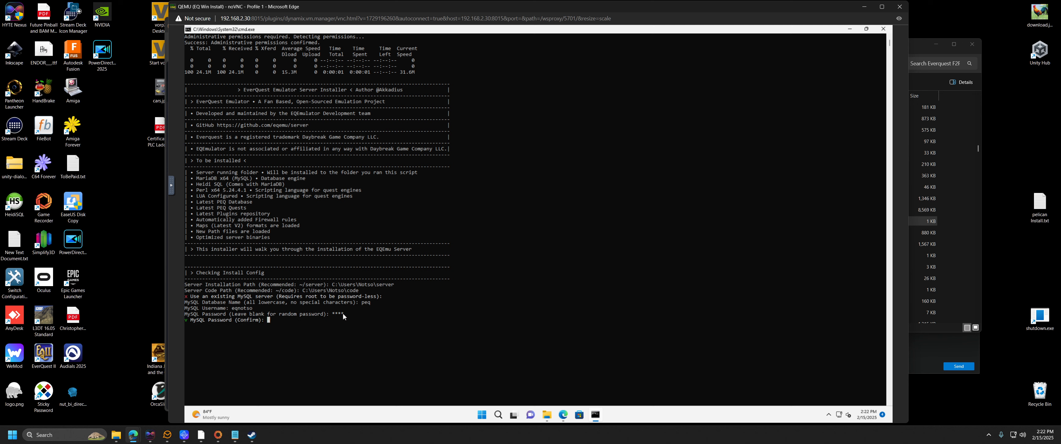
pyautogui.write('****')
pyautogui.press('Return')
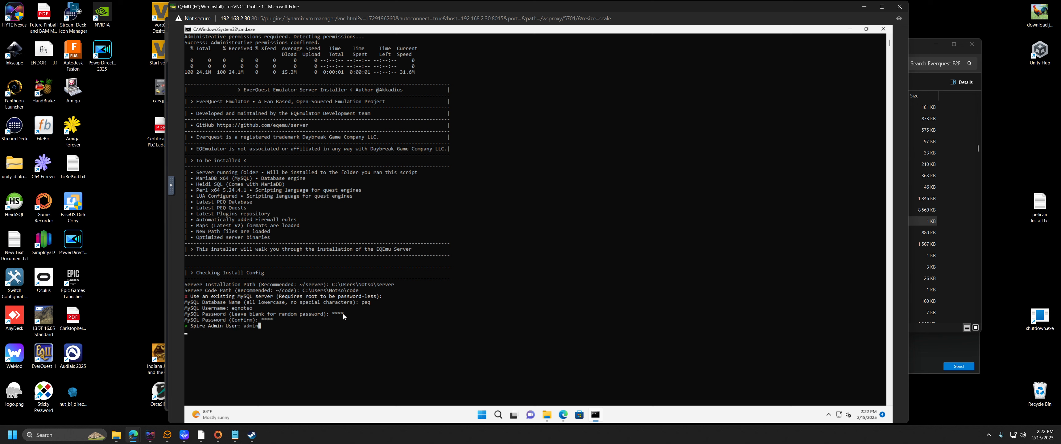
# Step: Keep admin as the Spire admin user and replace the generated Spire admin password with a custom one
pyautogui.press('Return')
pyautogui.hotkey('ctrl', 'v')
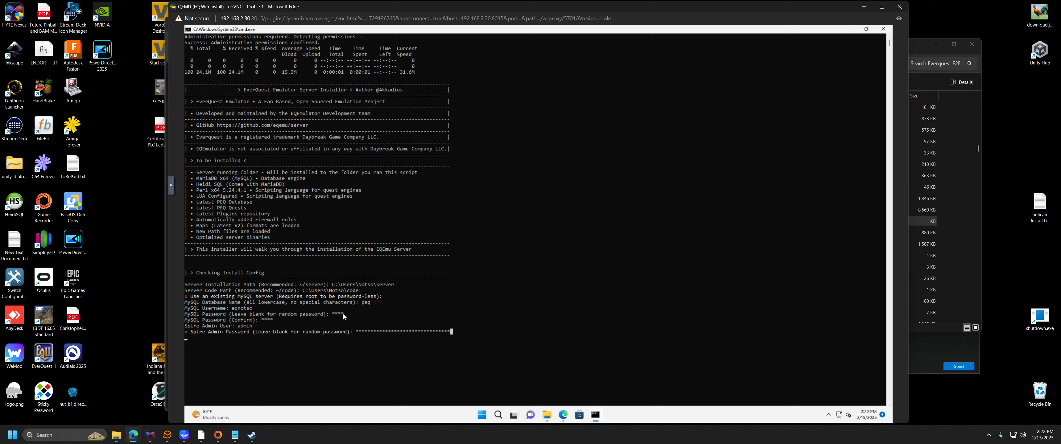
pyautogui.press('BackSpace')
pyautogui.press('BackSpace')
pyautogui.press('BackSpace')
pyautogui.press('BackSpace')
pyautogui.press('BackSpace')
pyautogui.press('BackSpace')
pyautogui.press('BackSpace')
pyautogui.press('BackSpace')
pyautogui.press('BackSpace')
pyautogui.press('BackSpace')
pyautogui.press('BackSpace')
pyautogui.press('BackSpace')
pyautogui.press('BackSpace')
pyautogui.press('BackSpace')
pyautogui.press('BackSpace')
pyautogui.press('BackSpace')
pyautogui.press('BackSpace')
pyautogui.press('BackSpace')
pyautogui.press('BackSpace')
pyautogui.press('BackSpace')
pyautogui.press('BackSpace')
pyautogui.press('BackSpace')
pyautogui.press('BackSpace')
pyautogui.press('BackSpace')
pyautogui.press('BackSpace')
pyautogui.write('***')
pyautogui.press('Return')
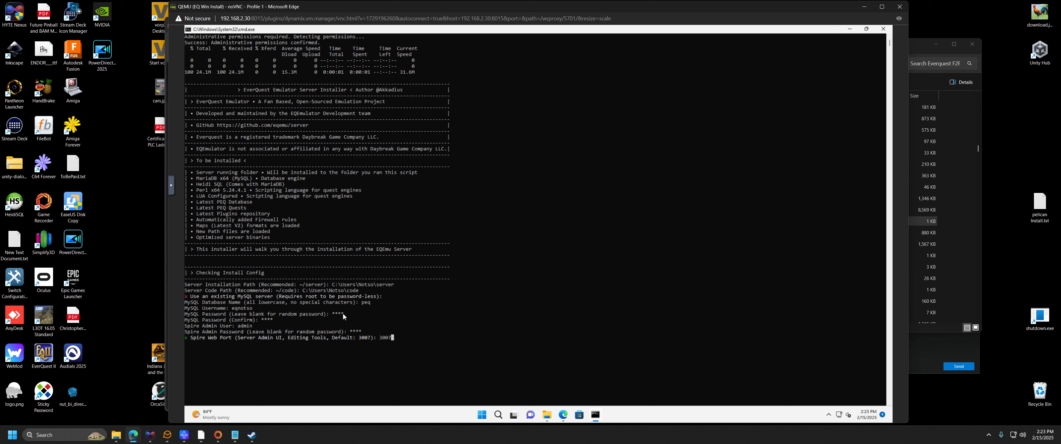
# Step: Keep Spire web port 3007 and enable both bots and mercenaries in the installer
pyautogui.press('Return')
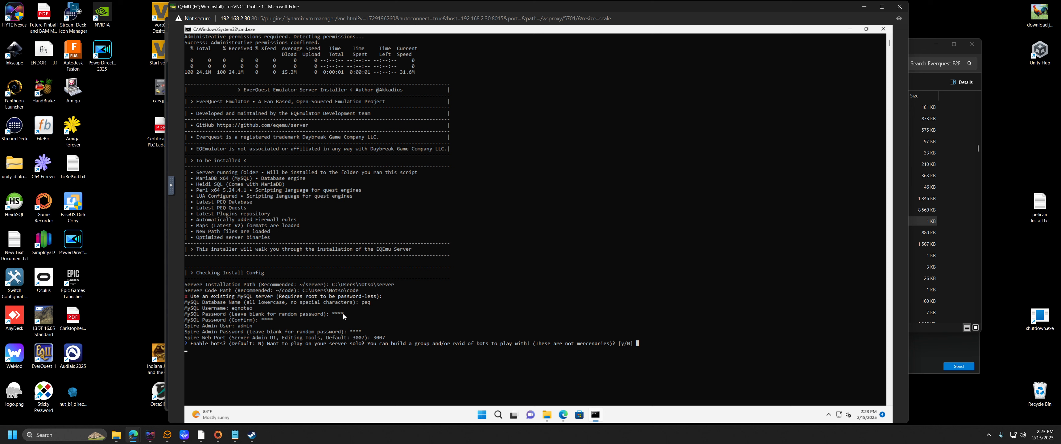
pyautogui.write('Y')
pyautogui.press('Return')
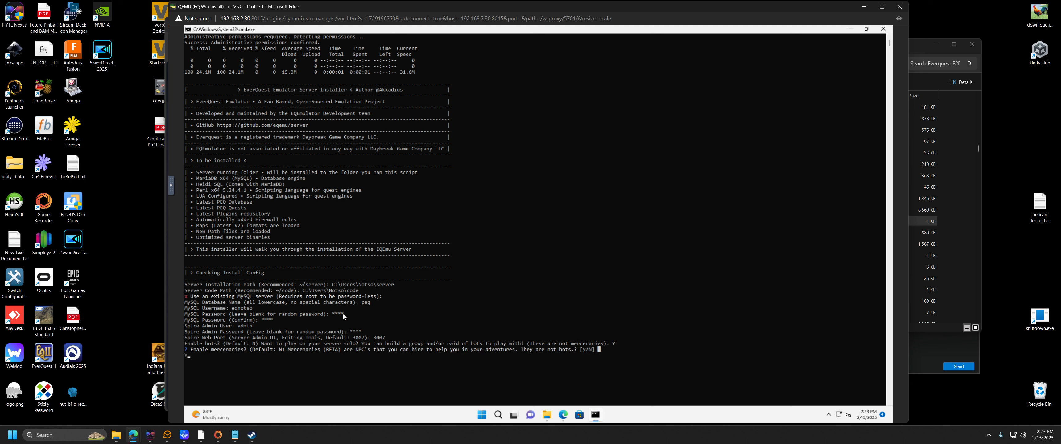
pyautogui.write('Y')
pyautogui.press('Return')
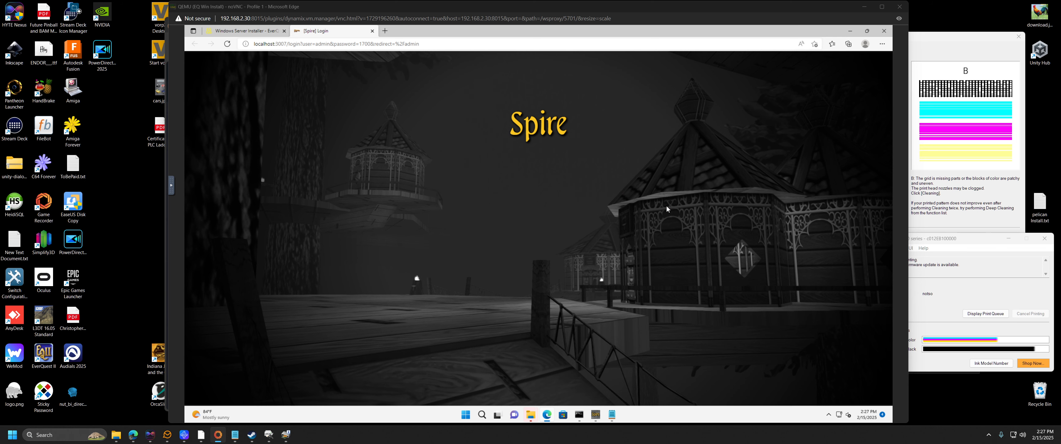
# Step: Check the MySQL and Spire settings in the install_config file, close it, and exit the finished installer console
pyautogui.click(612, 414)
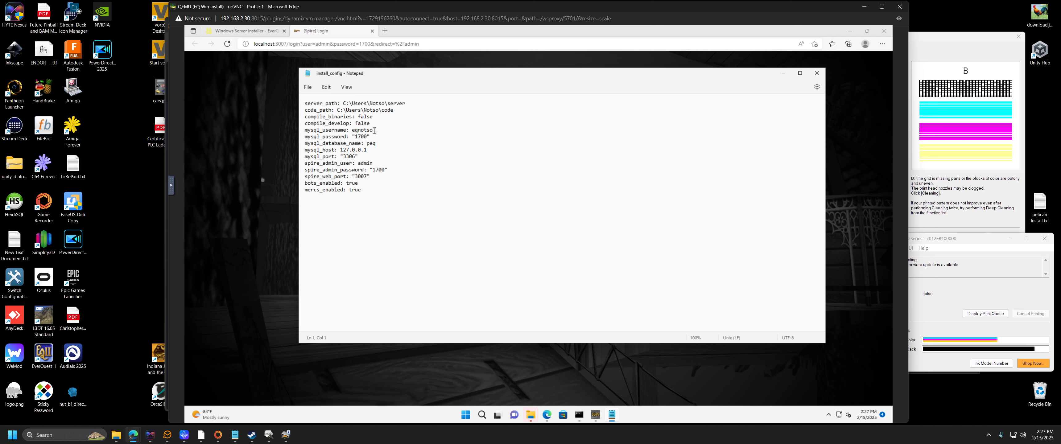
pyautogui.moveTo(375, 131)
pyautogui.mouseDown()
pyautogui.moveTo(351, 131)
pyautogui.moveTo(367, 137)
pyautogui.mouseUp()
pyautogui.click(432, 162)
pyautogui.click(403, 169)
pyautogui.click(817, 74)
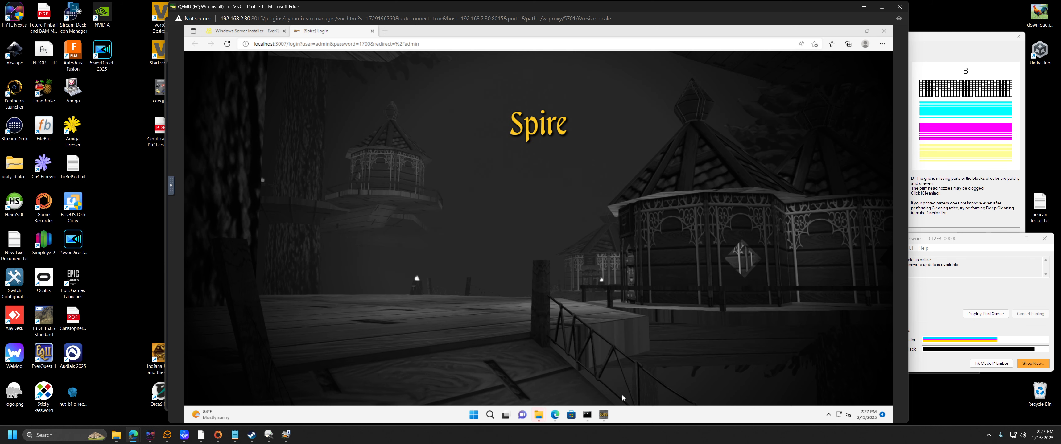
pyautogui.click(589, 415)
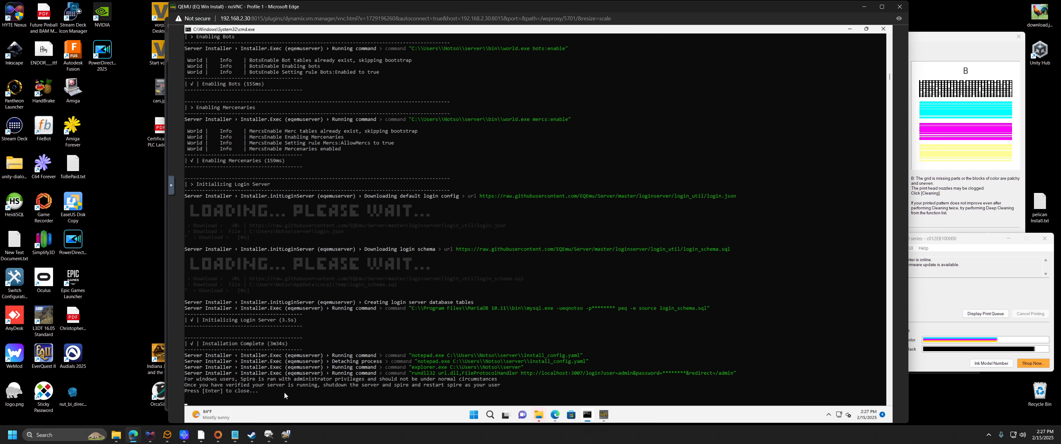
pyautogui.press('Return')
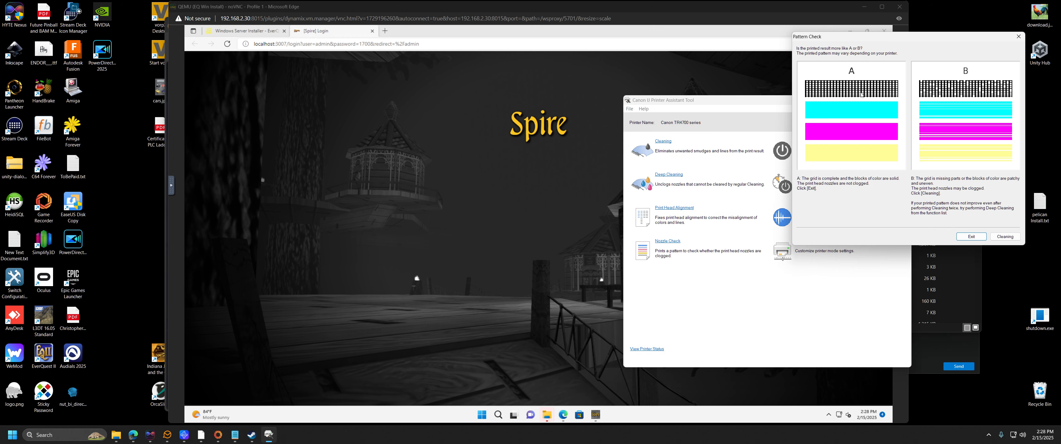
# Step: Exit the printer pattern check and close the Canon IJ Printer Assistant Tool
pyautogui.click(975, 239)
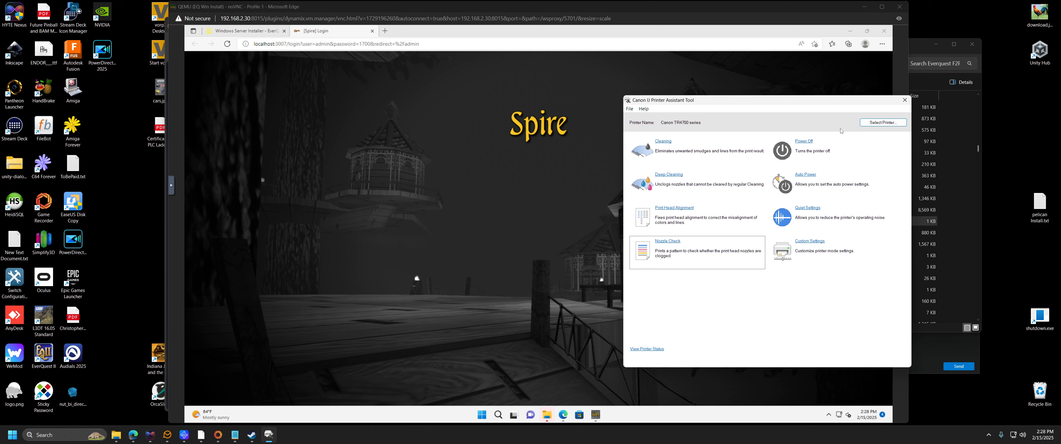
pyautogui.click(905, 100)
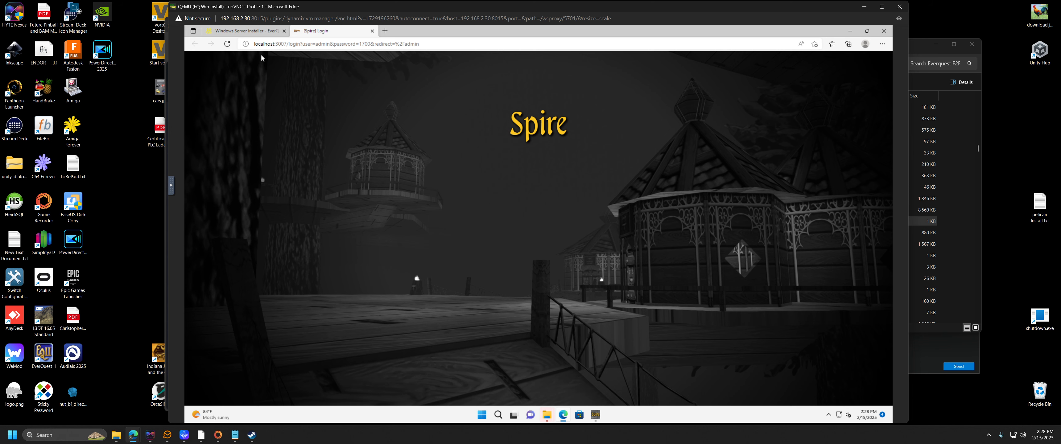
# Step: Reload the Spire login page and look over the server processes and system info on the admin dashboard
pyautogui.click(227, 44)
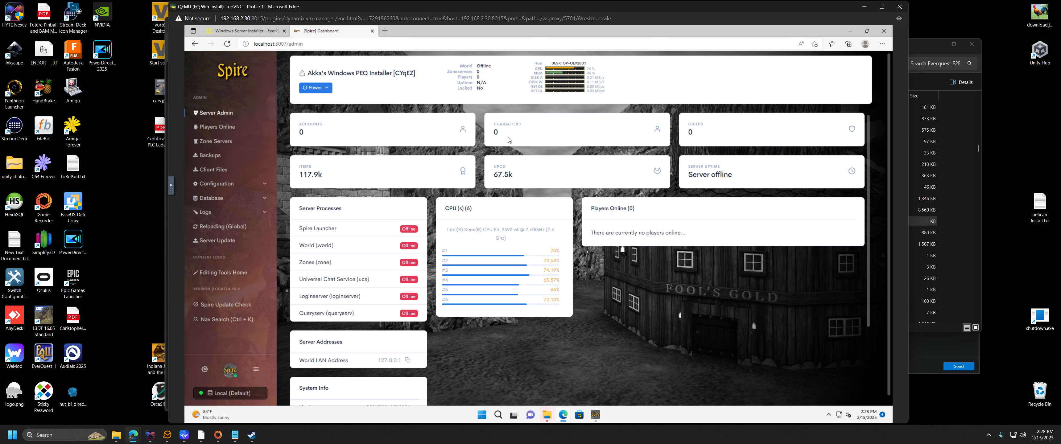
pyautogui.scroll(-3, 440, 334)
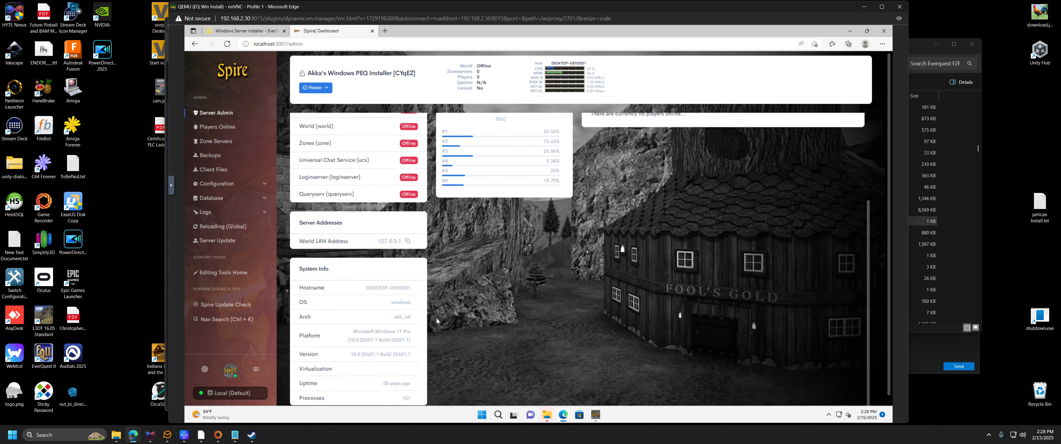
pyautogui.scroll(3, 436, 317)
pyautogui.scroll(1, 439, 304)
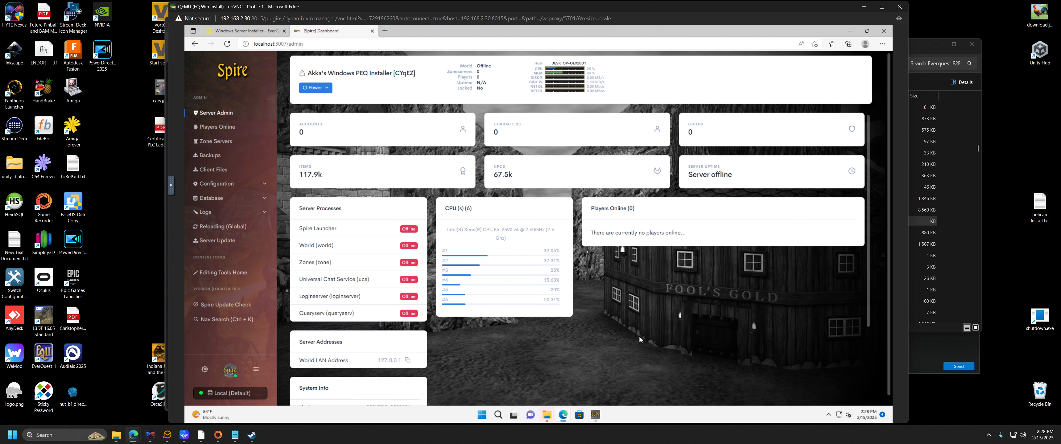
# Step: Switch on the optional Run Loginserver setting in the Start Server options and close them without starting the server
pyautogui.click(219, 184)
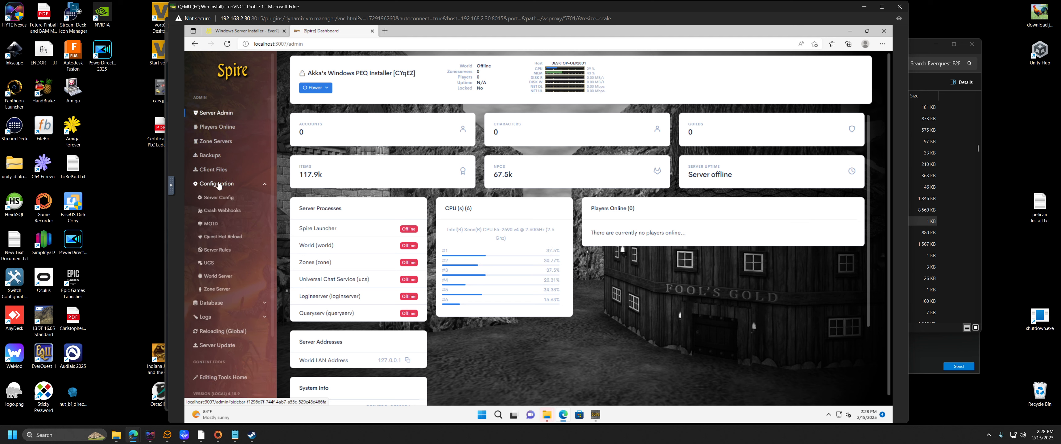
pyautogui.click(327, 87)
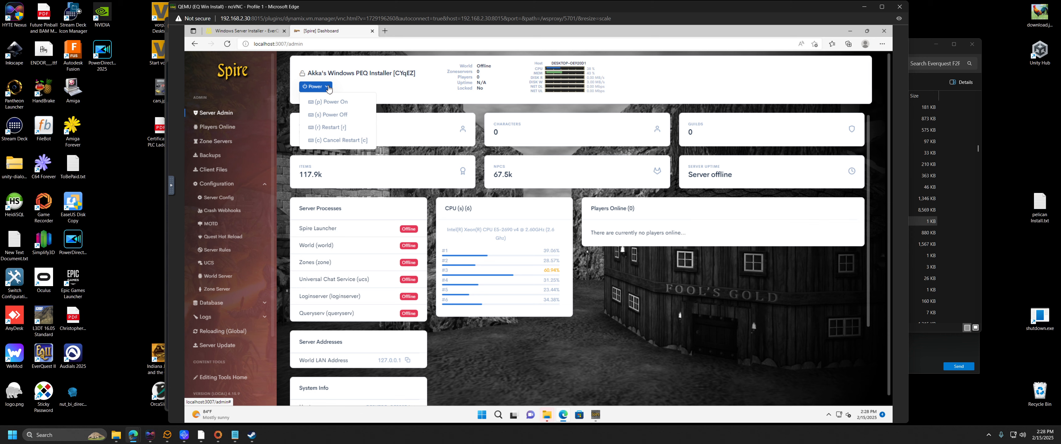
pyautogui.click(332, 102)
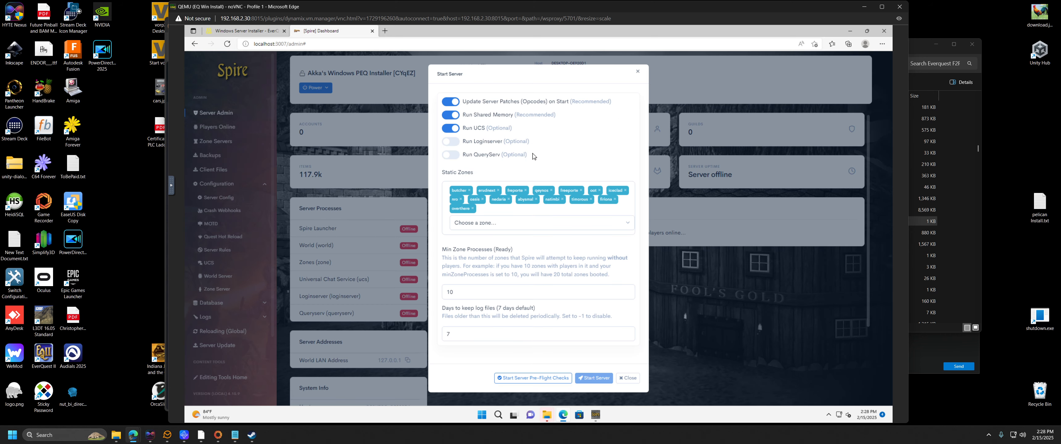
pyautogui.click(458, 145)
pyautogui.click(639, 75)
# Step: In the server configuration, set the server long name to "Notso's World" and the short name to "NEP"
pyautogui.click(218, 198)
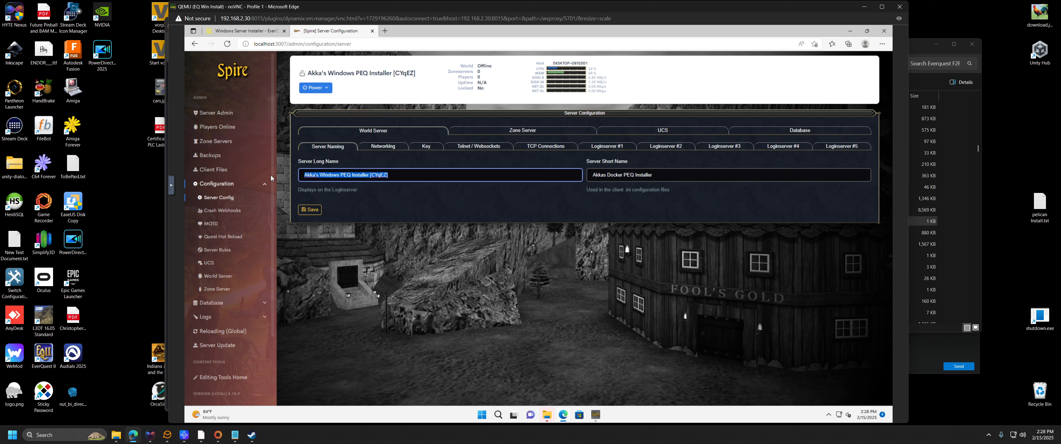
pyautogui.write('Notso')
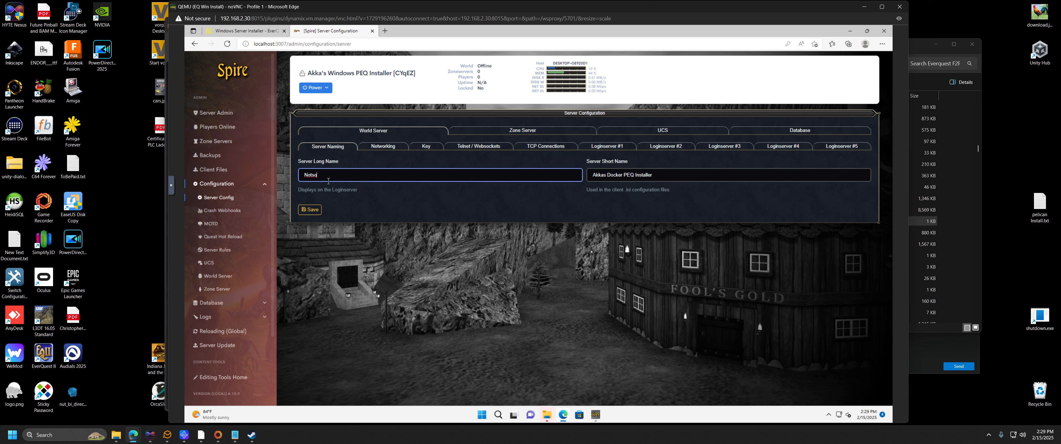
pyautogui.write("'s World")
pyautogui.tripleClick(642, 178)
pyautogui.write("NEPso's")
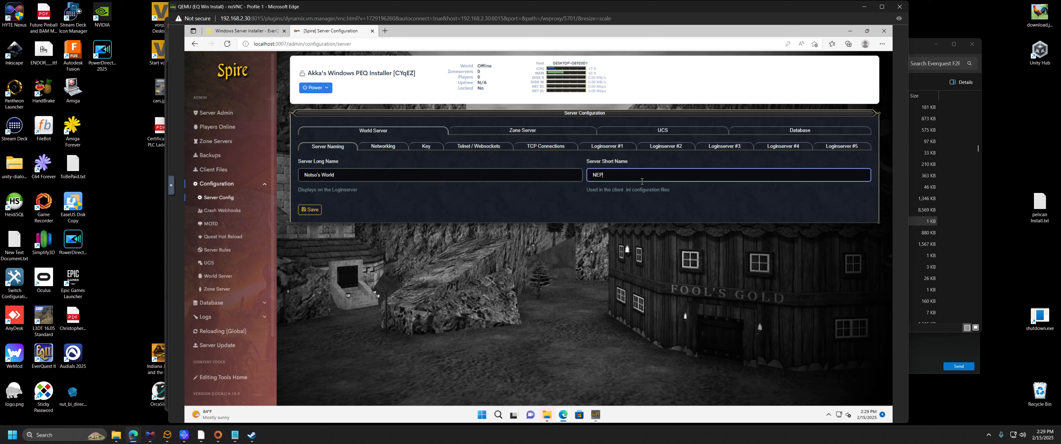
# Step: Set the world server's local network address to 192.168.2.28, leaving the public address empty
pyautogui.click(389, 147)
pyautogui.click(388, 175)
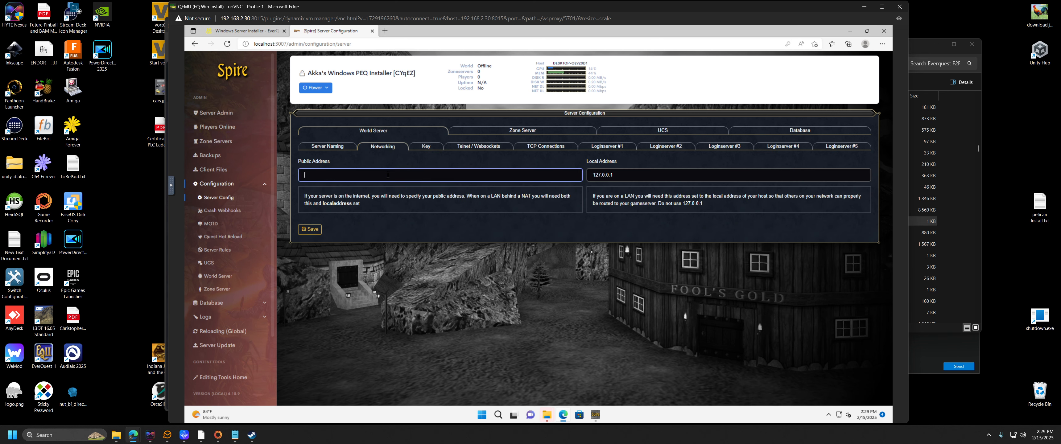
pyautogui.click(660, 174)
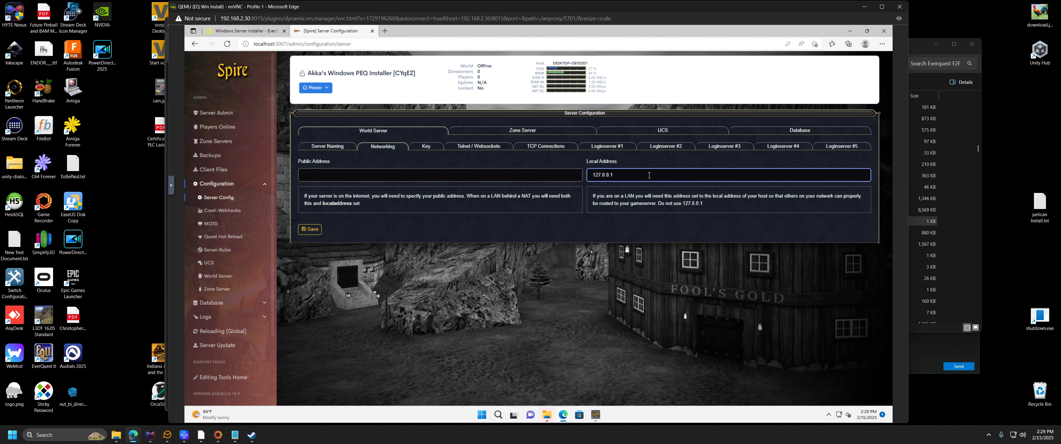
pyautogui.tripleClick(627, 174)
pyautogui.write('`1')
pyautogui.write('68.2.28')
pyautogui.hotkey('ctrl', 'a')
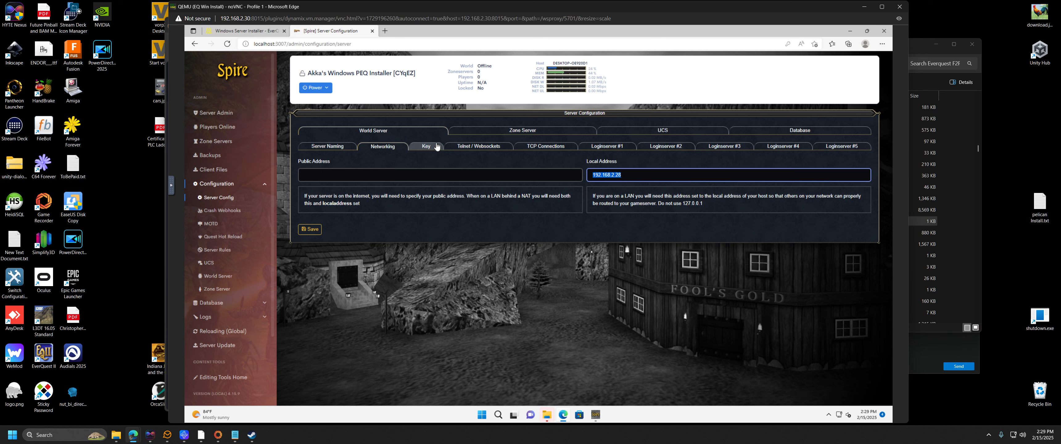
# Step: Generate a random server key for the world server and review its Telnet / Websockets and TCP Connections settings
pyautogui.click(426, 146)
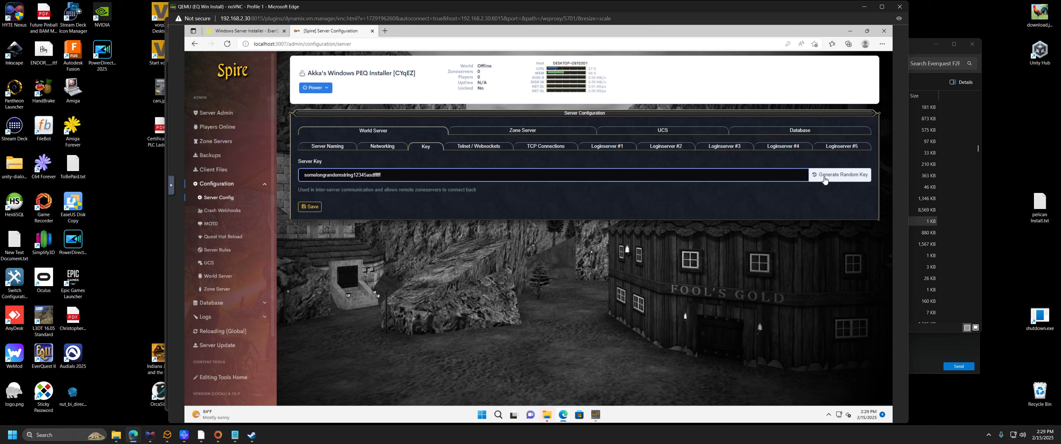
pyautogui.click(840, 175)
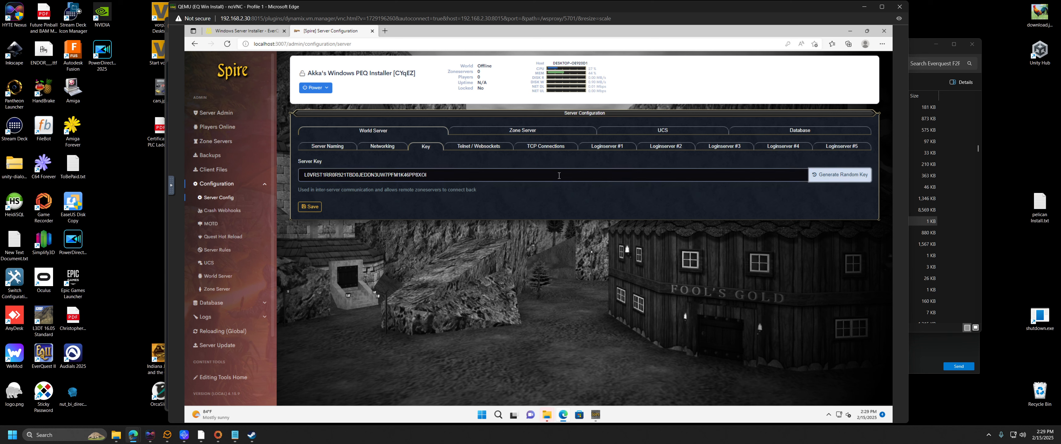
pyautogui.click(479, 148)
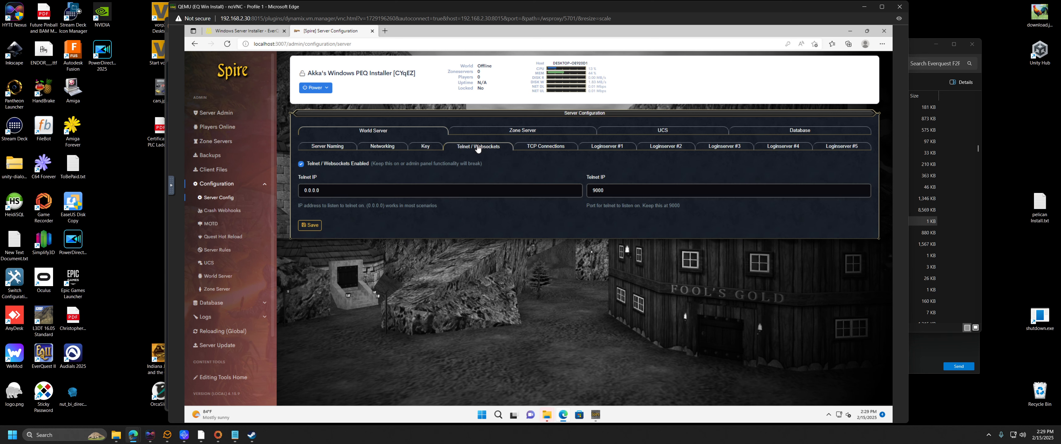
pyautogui.click(553, 147)
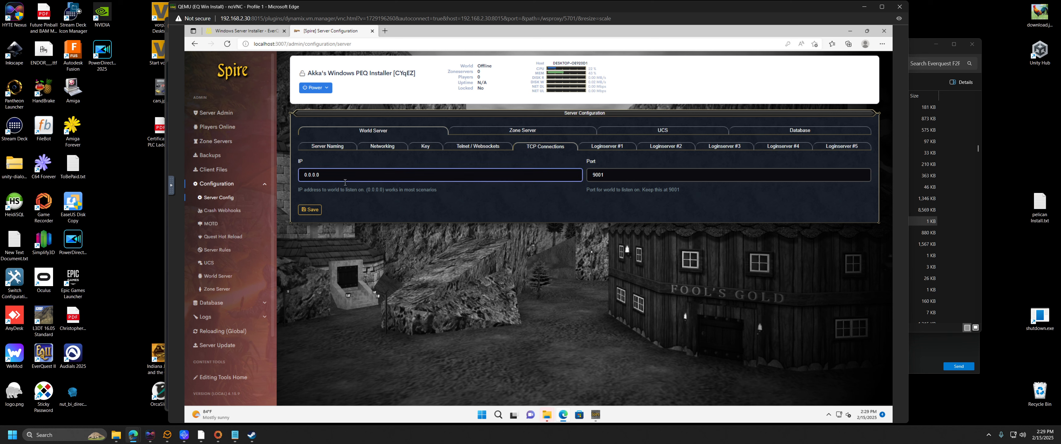
# Step: Review the host, port, legacy connection and account fields of the Loginserver #1 to #5 entries
pyautogui.click(605, 149)
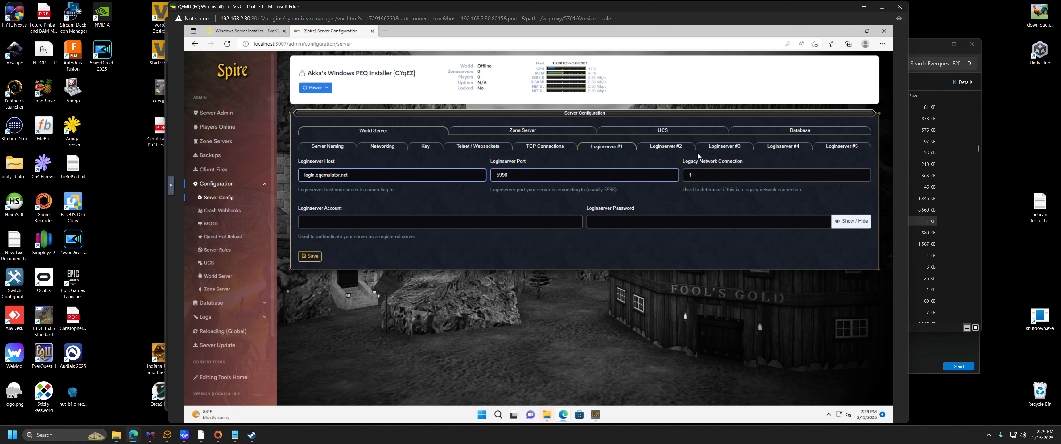
pyautogui.click(677, 147)
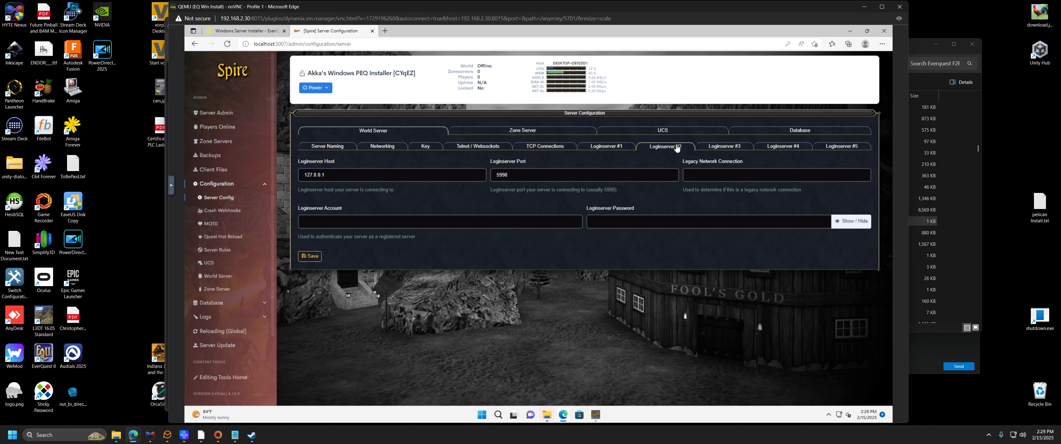
pyautogui.click(343, 180)
pyautogui.moveTo(339, 174); pyautogui.dragTo(301, 175)
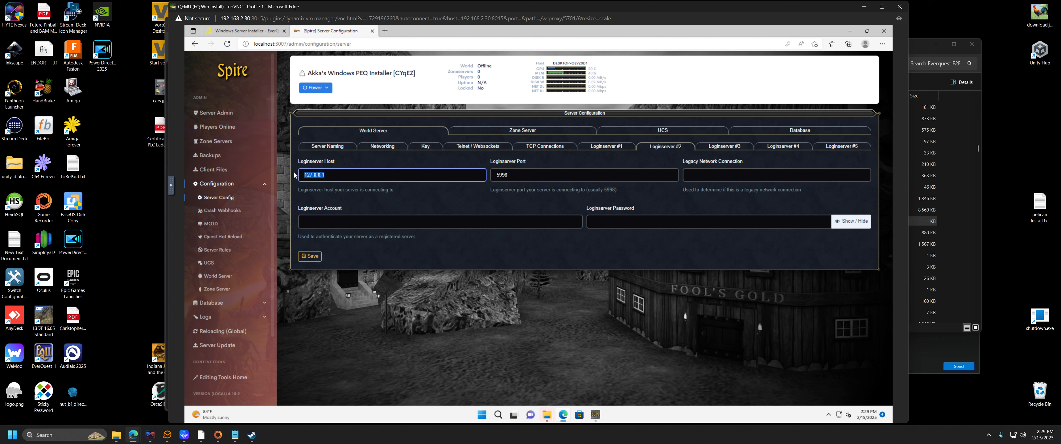
pyautogui.click(357, 178)
pyautogui.click(731, 148)
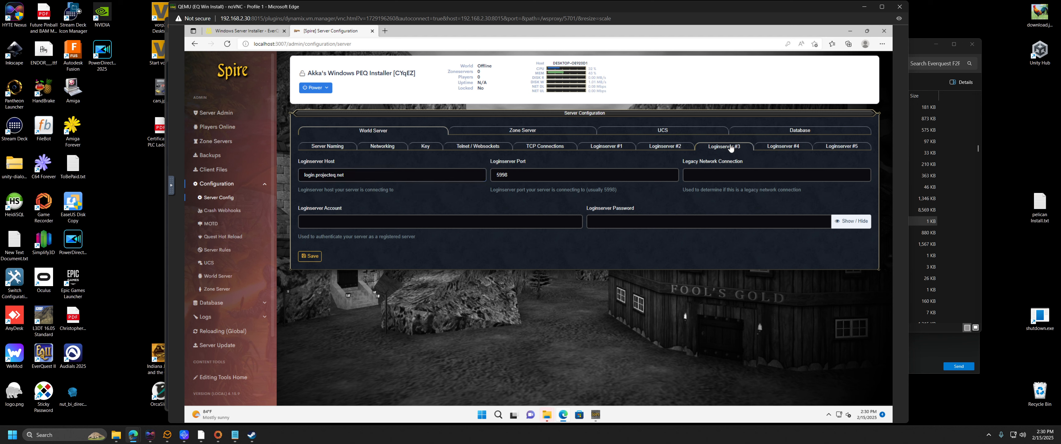
pyautogui.click(777, 149)
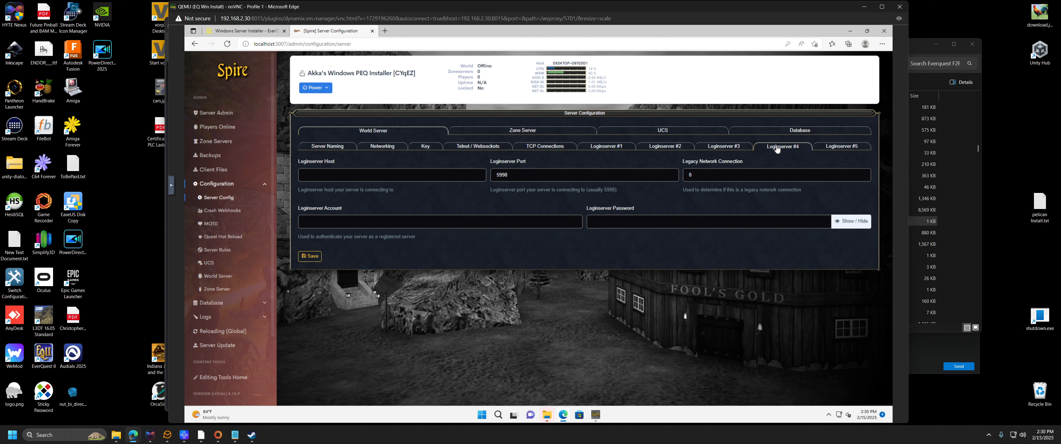
pyautogui.click(729, 148)
pyautogui.click(664, 149)
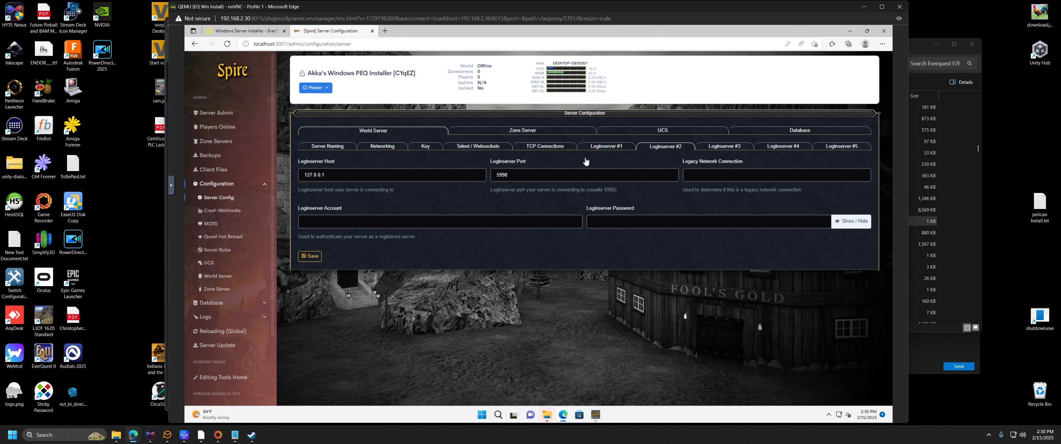
pyautogui.click(609, 150)
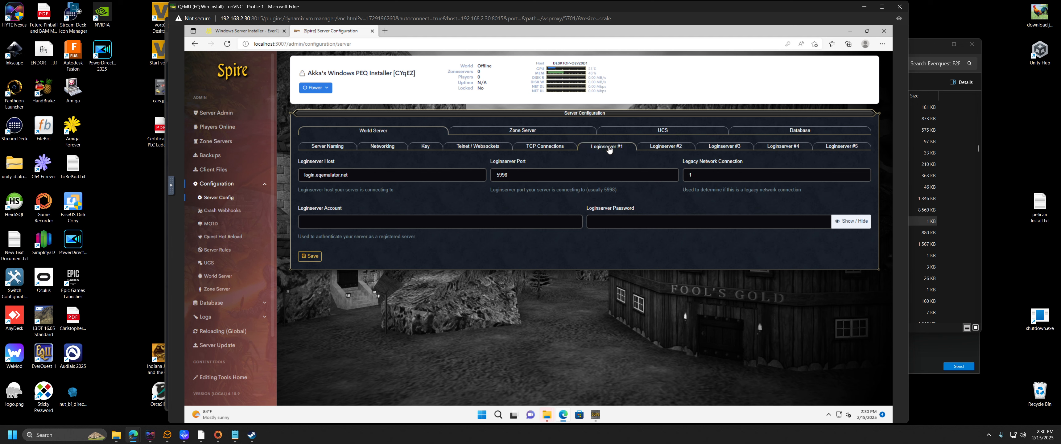
pyautogui.click(839, 144)
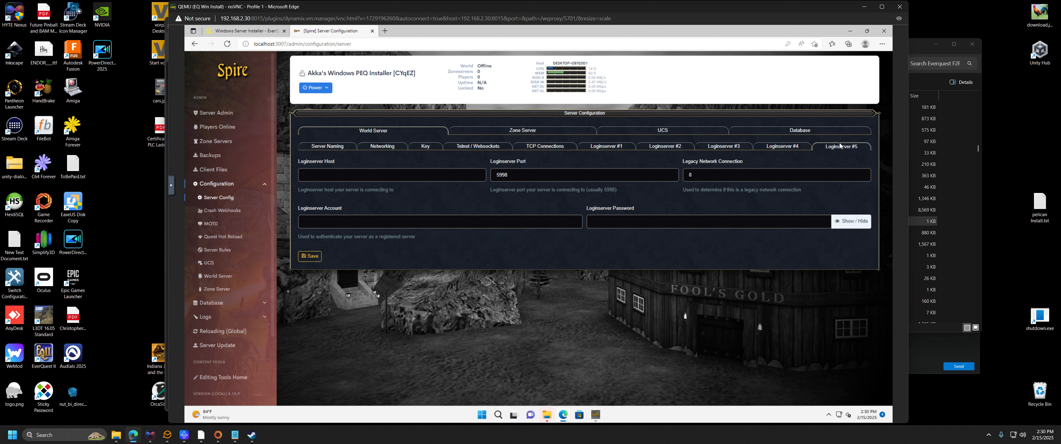
# Step: Go through Loginserver #1 to #4 again, checking the public entry's host and port against those of the local entry
pyautogui.click(624, 147)
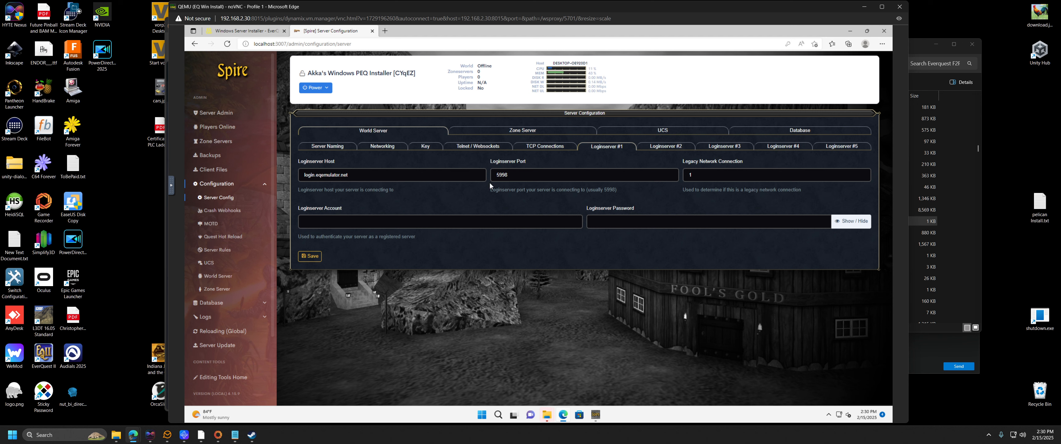
pyautogui.click(669, 147)
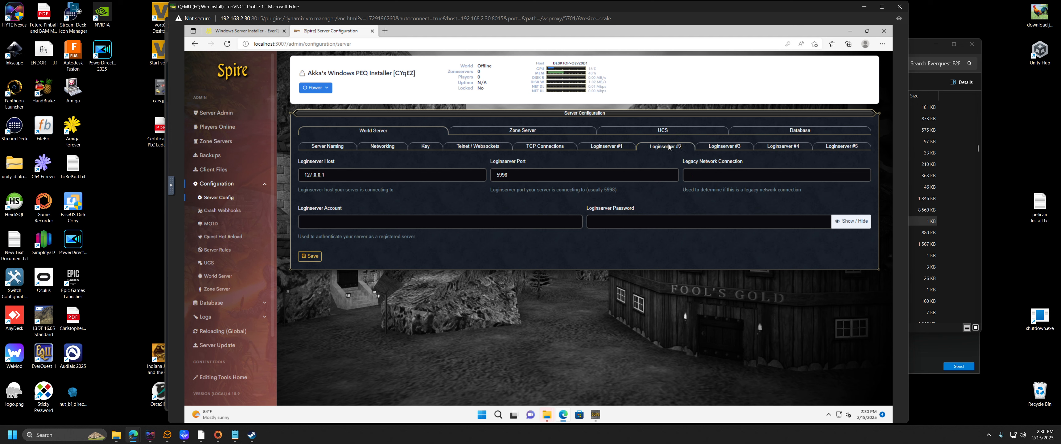
pyautogui.click(730, 148)
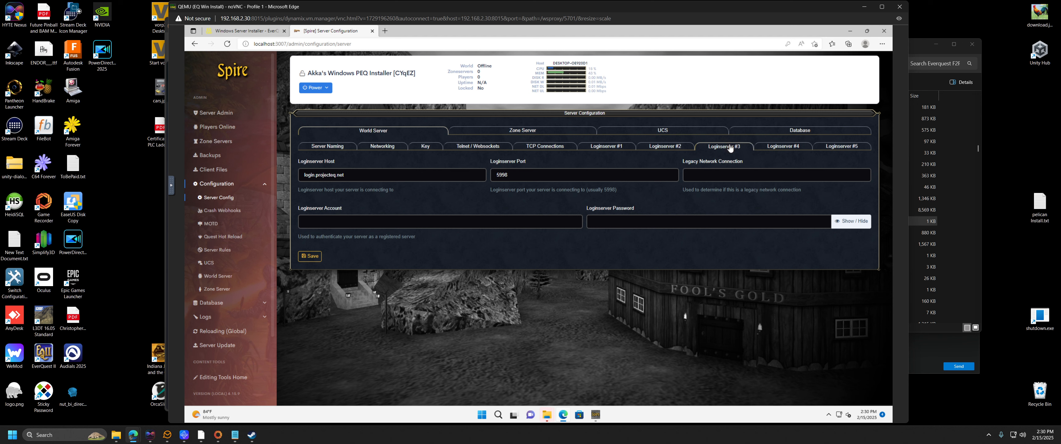
pyautogui.click(783, 150)
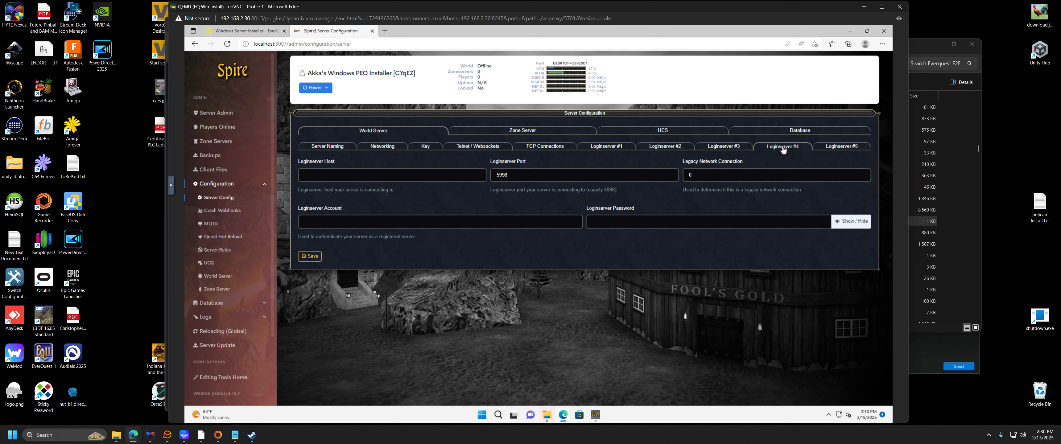
pyautogui.click(619, 151)
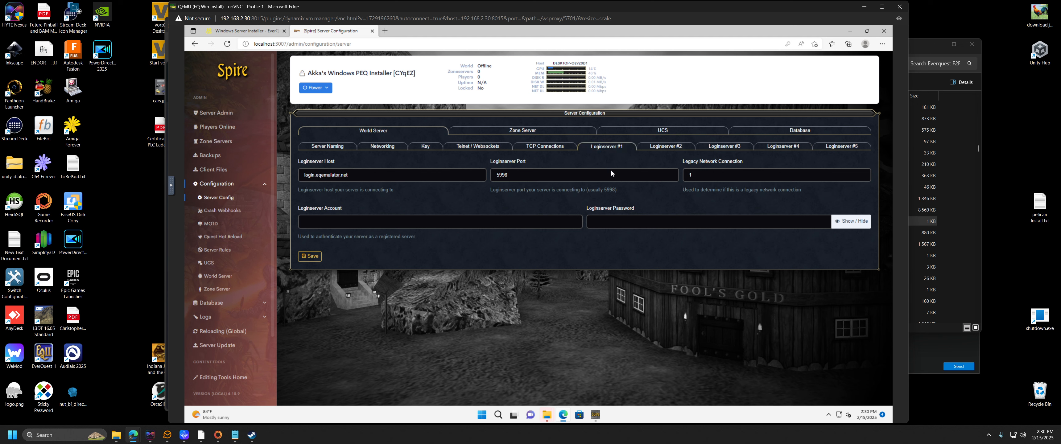
pyautogui.click(362, 177)
pyautogui.click(531, 181)
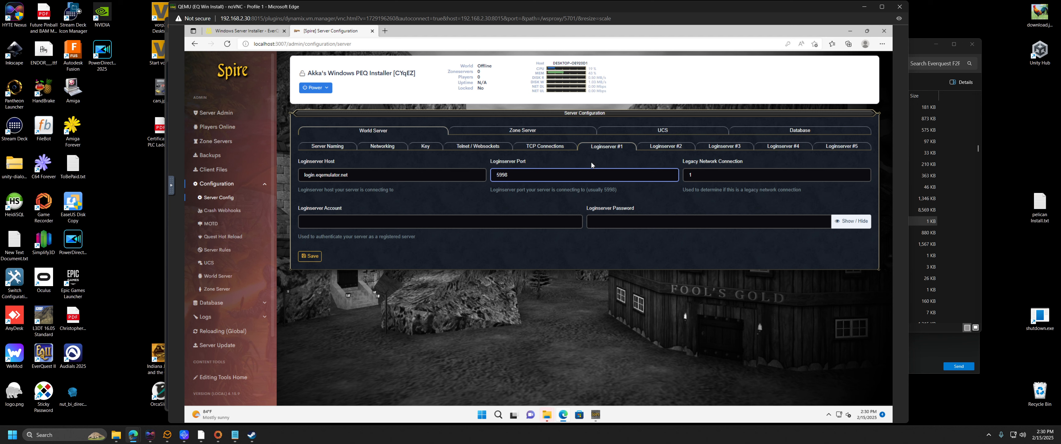
pyautogui.click(616, 150)
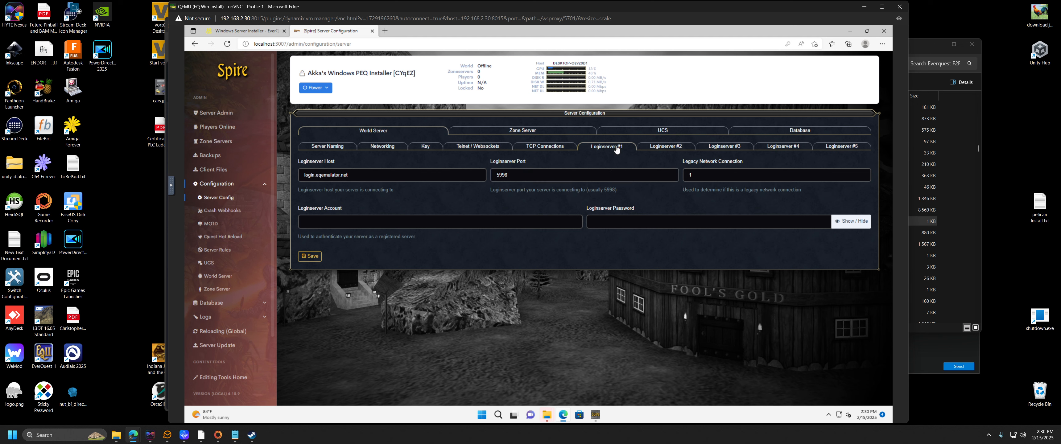
pyautogui.click(677, 148)
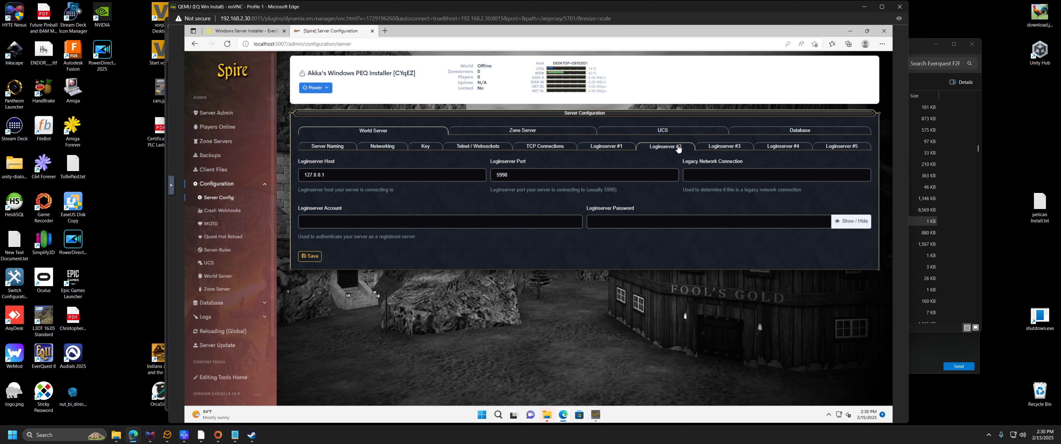
pyautogui.click(338, 175)
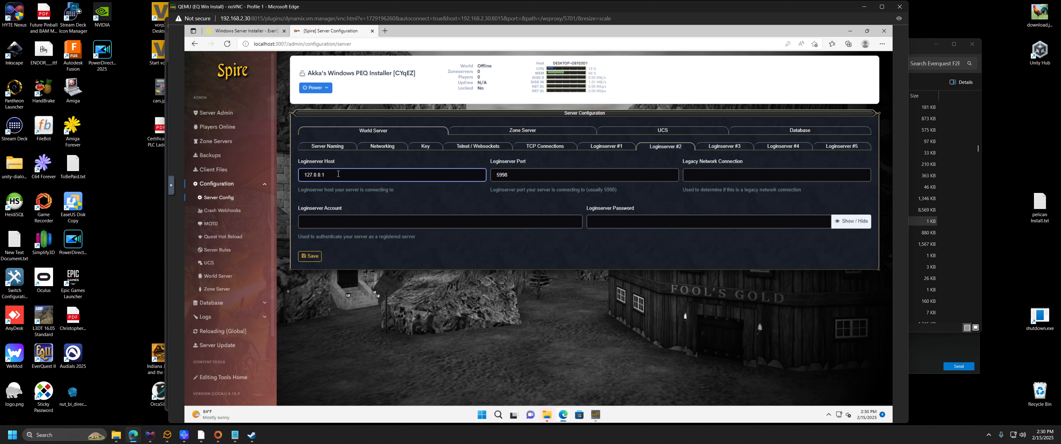
pyautogui.click(522, 173)
# Step: Switch to File Explorer and open eqhost.txt from the Everquest F2P (RoF2) client folder to check it
pyautogui.click(925, 221)
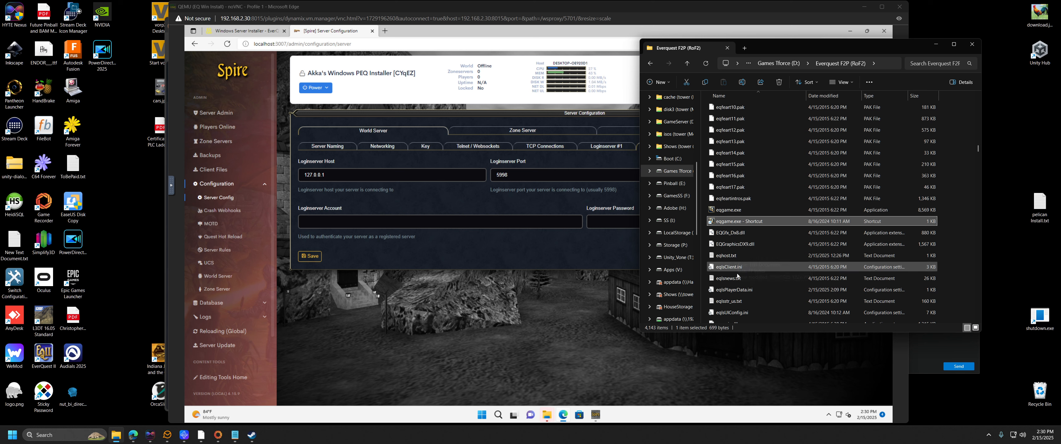
pyautogui.doubleClick(733, 255)
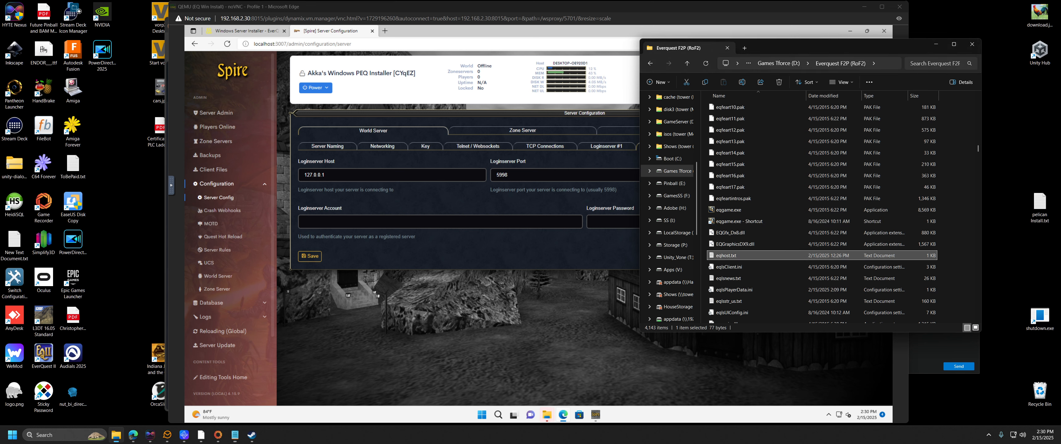
pyautogui.hotkey('alt', 'Left')
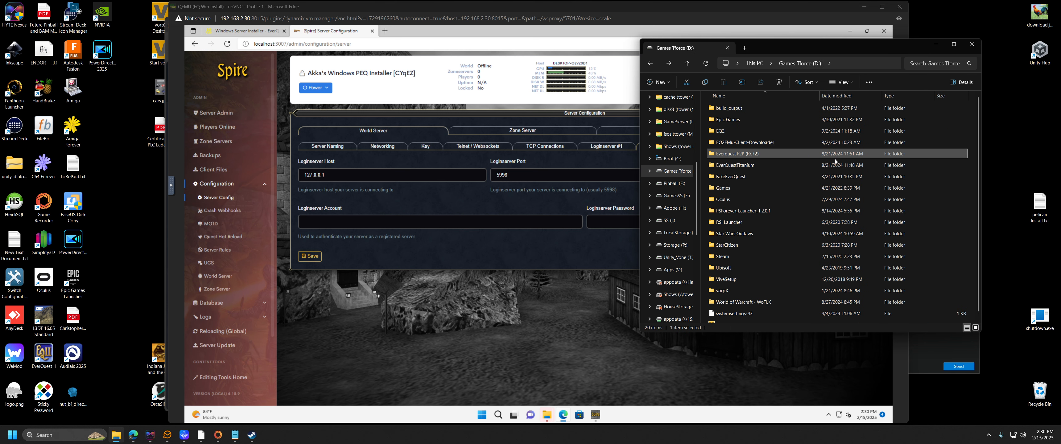
# Step: Open eqhost.txt in the EverQuestTitanium client folder to check it and locate the eqgameT.exe shortcut
pyautogui.doubleClick(750, 166)
pyautogui.moveTo(978, 105); pyautogui.dragTo(988, 146)
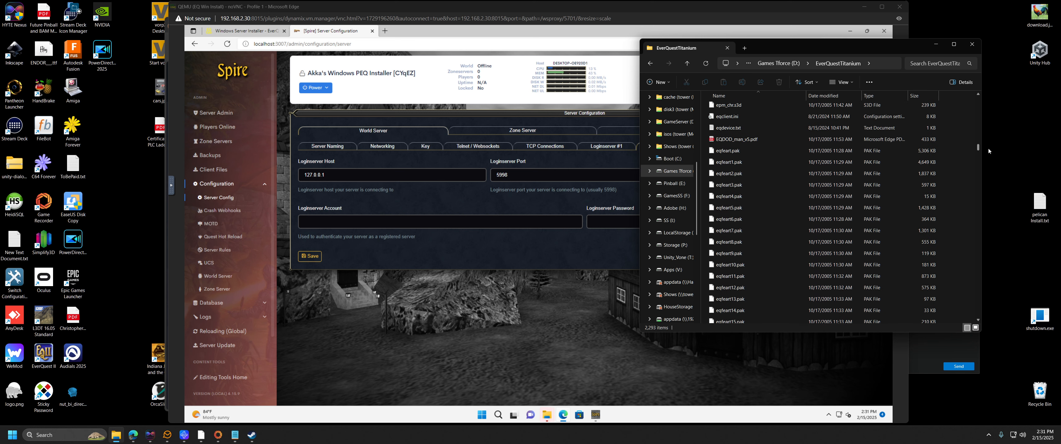
pyautogui.scroll(-3, 794, 213)
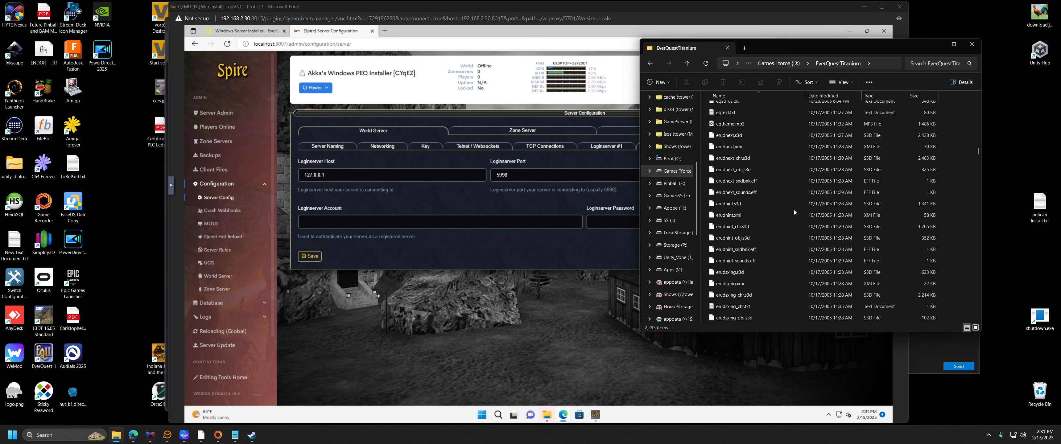
pyautogui.scroll(3, 794, 213)
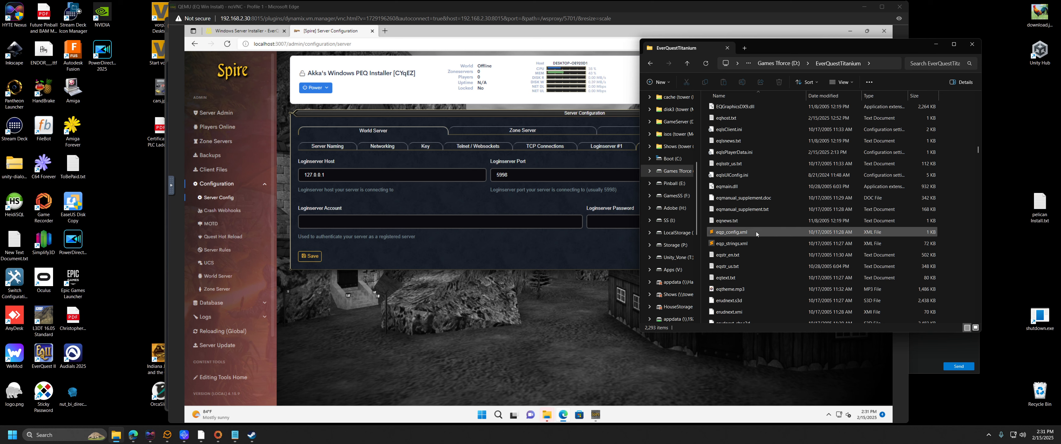
pyautogui.scroll(4, 755, 231)
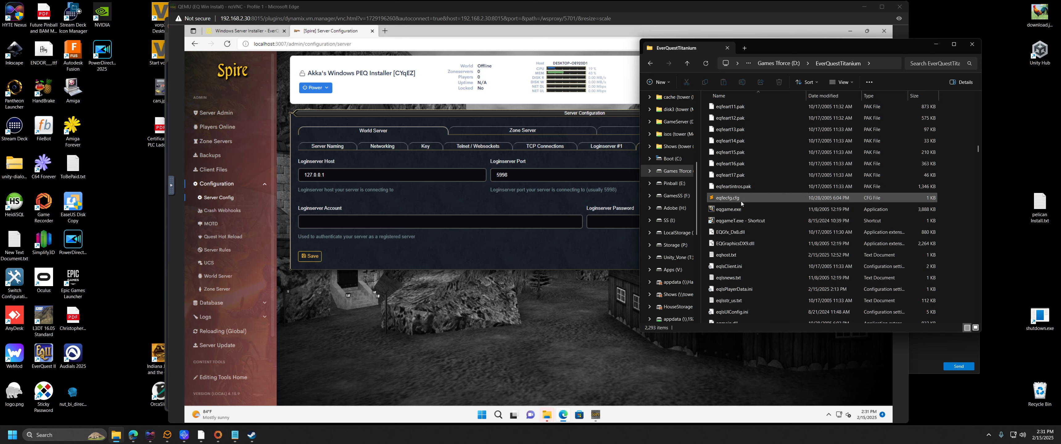
pyautogui.click(748, 258)
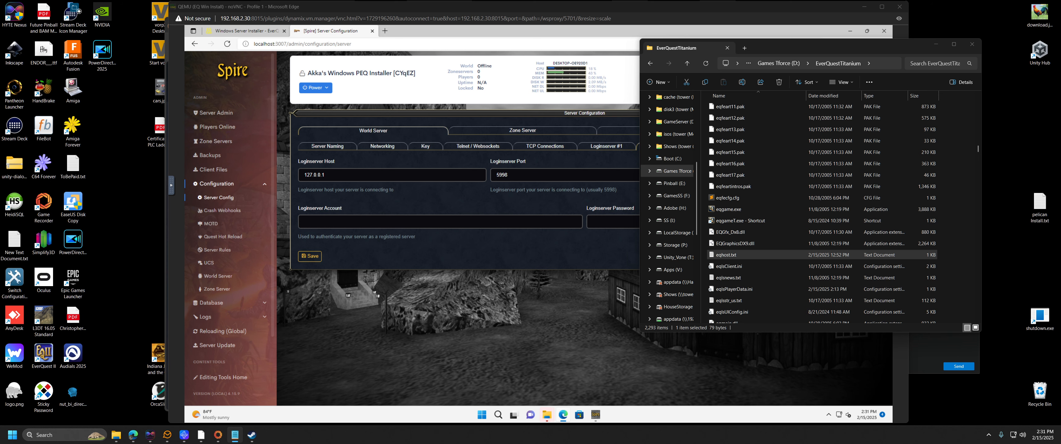
pyautogui.click(740, 222)
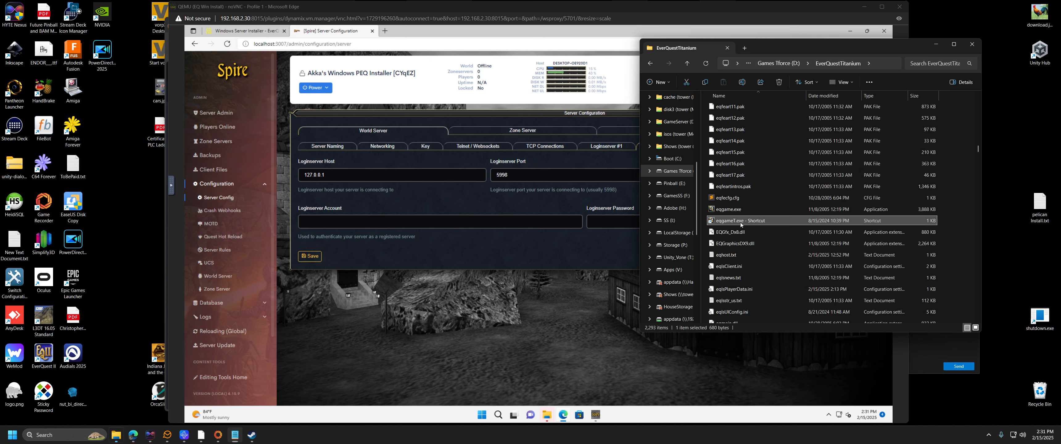
# Step: Return to Spire in the virtual machine and look over the Loginserver #2 to #5 entries without changing them
pyautogui.click(591, 234)
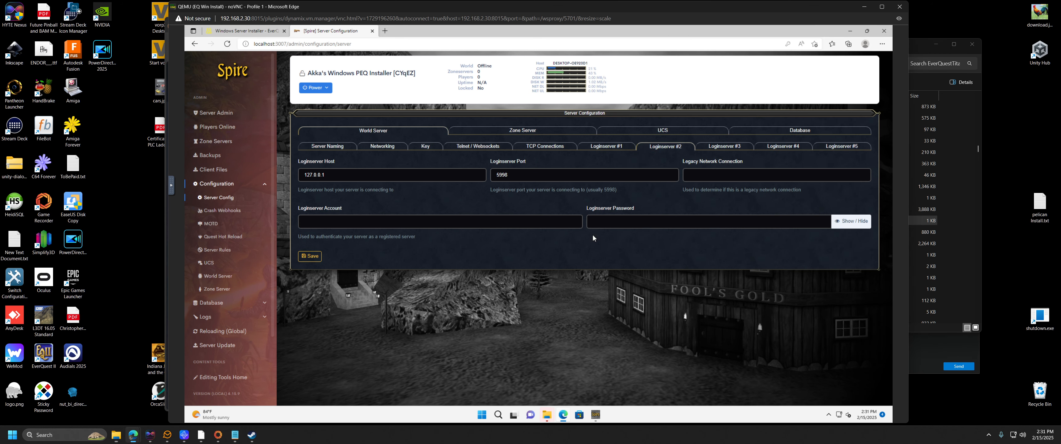
pyautogui.click(682, 220)
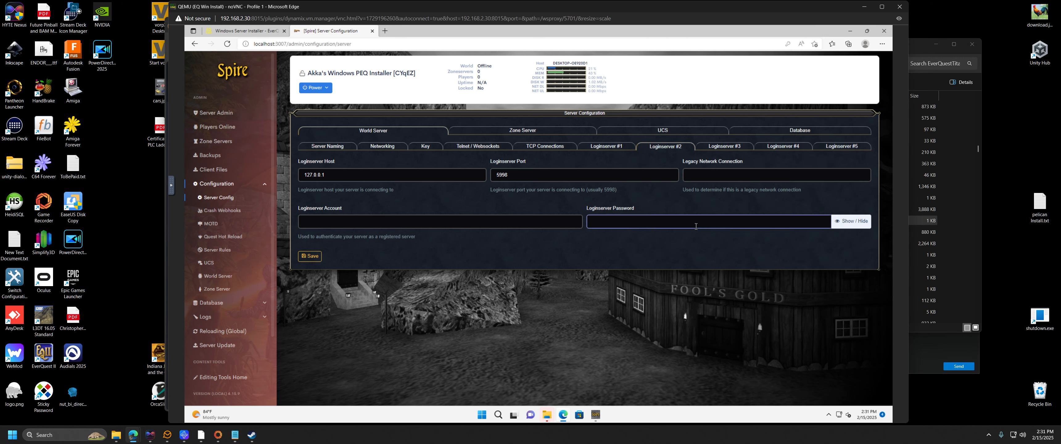
pyautogui.click(730, 147)
pyautogui.click(793, 148)
pyautogui.click(841, 148)
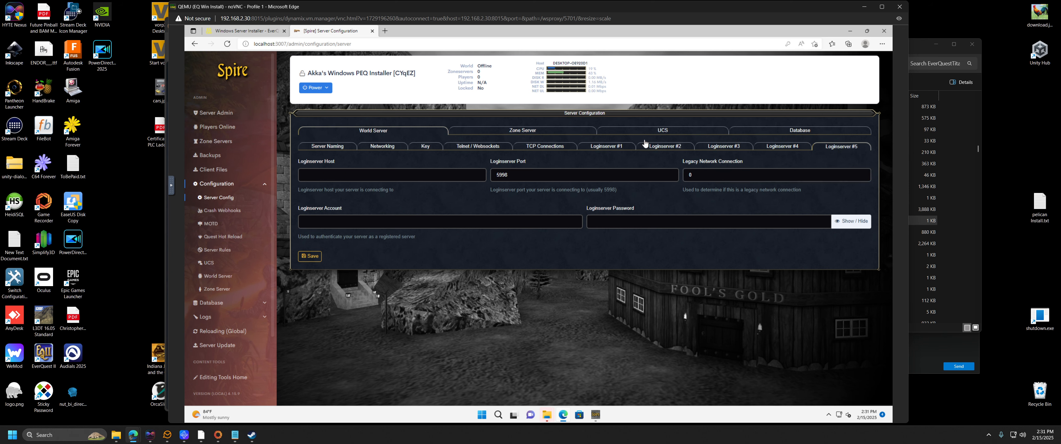
# Step: Power on the server from Spire, running the pre-flight checks before starting it with the default options and static zones
pyautogui.click(323, 91)
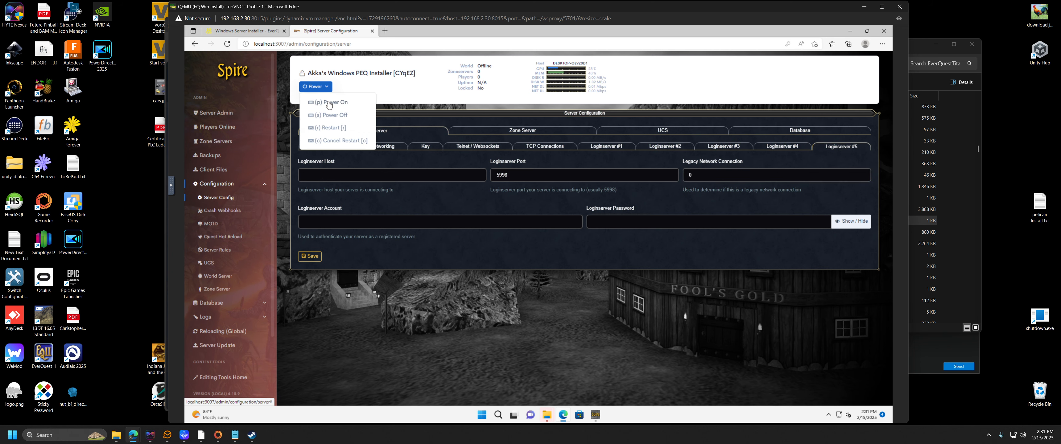
pyautogui.click(328, 102)
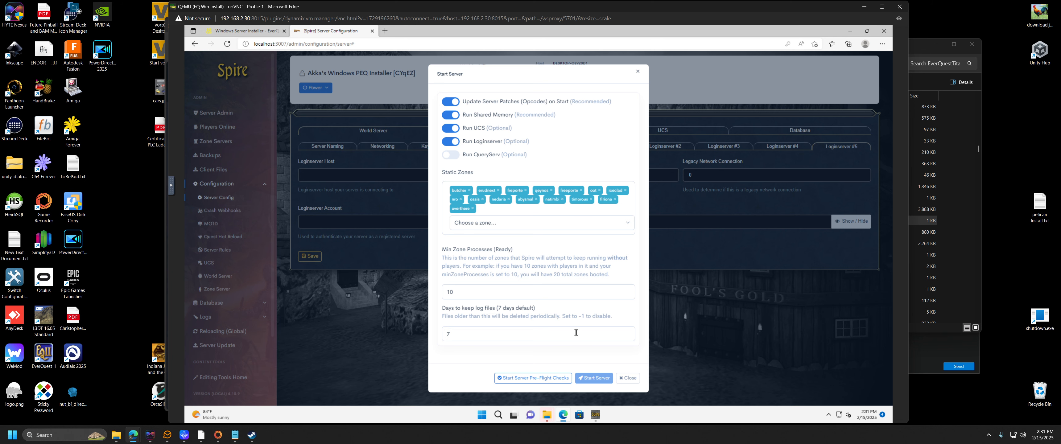
pyautogui.click(533, 377)
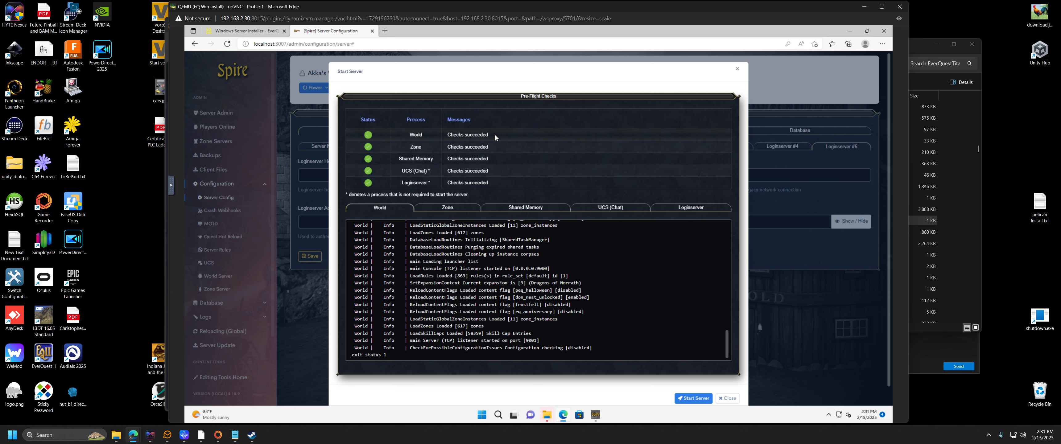
pyautogui.click(693, 398)
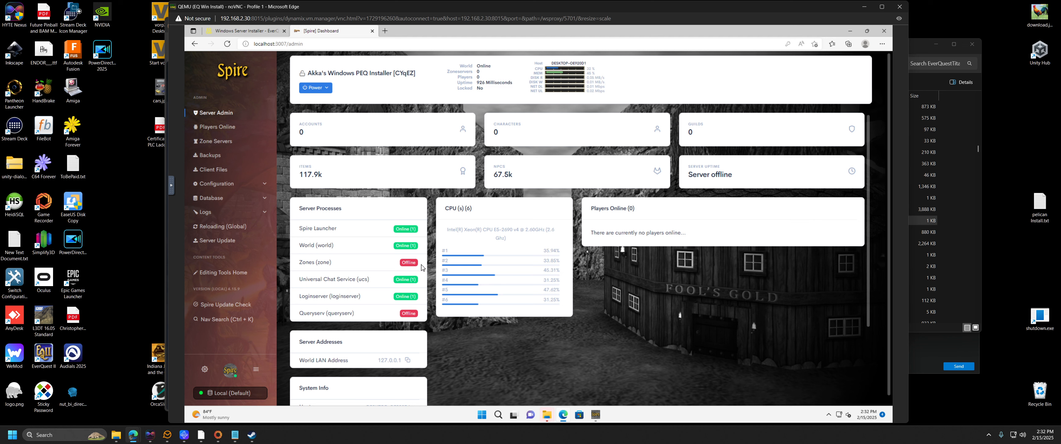
# Step: Launch the EverQuest Titanium client from the eqgameT.exe shortcut, accept the EULA and log in with the station password
pyautogui.moveTo(920, 44); pyautogui.dragTo(998, 9)
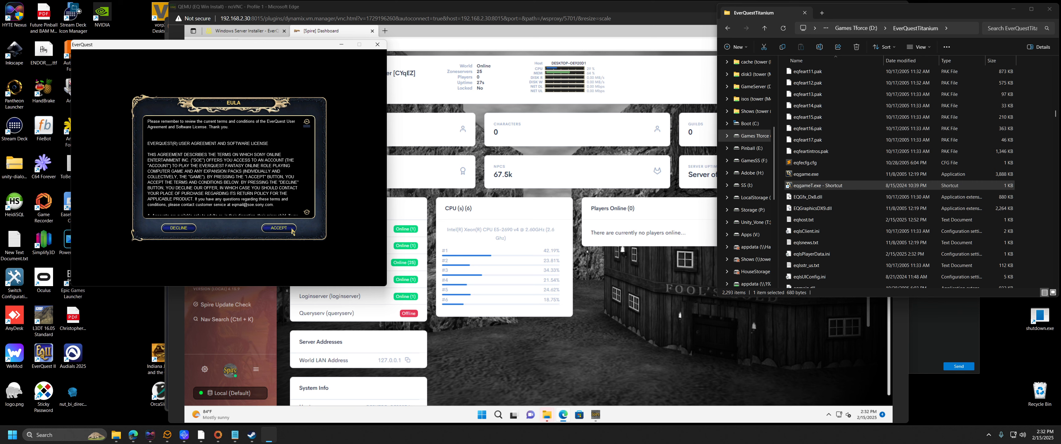
pyautogui.click(278, 228)
pyautogui.click(276, 152)
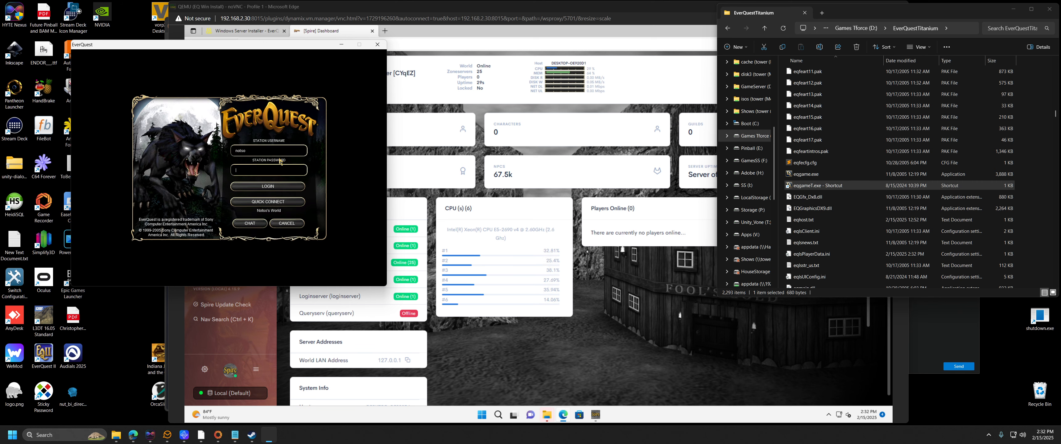
pyautogui.write('**')
pyautogui.write('*')
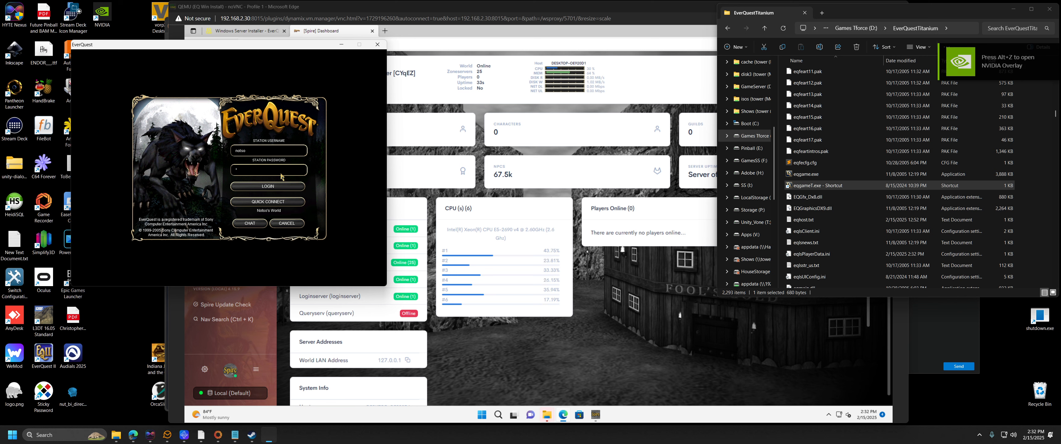
pyautogui.click(280, 187)
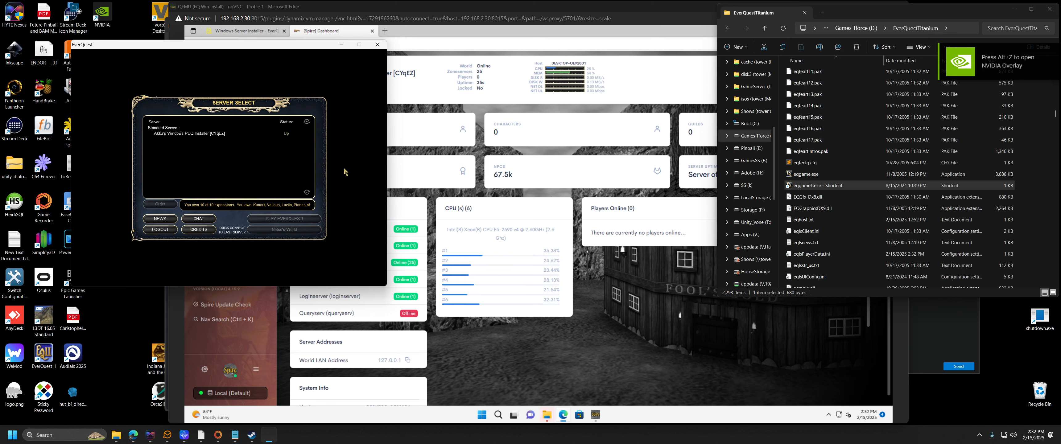
# Step: Try to enter the Akka's Windows PEQ Installer world from the client's server list
pyautogui.click(222, 138)
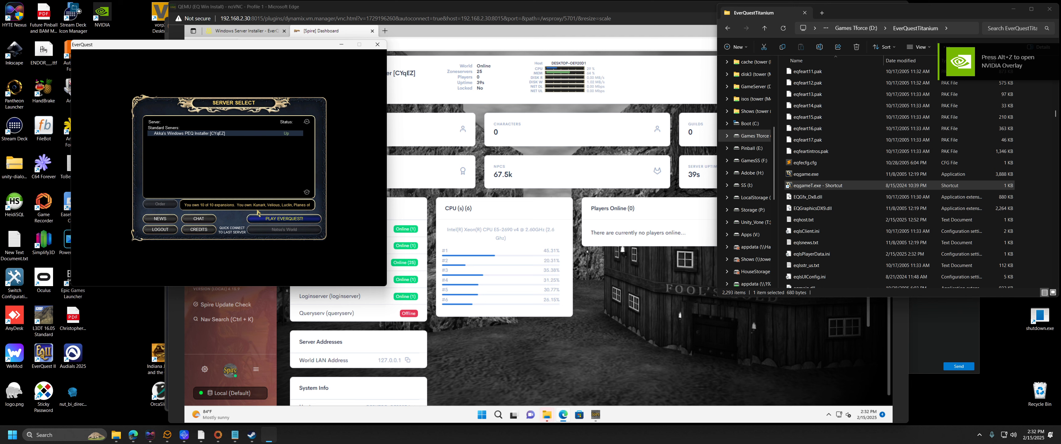
pyautogui.click(273, 220)
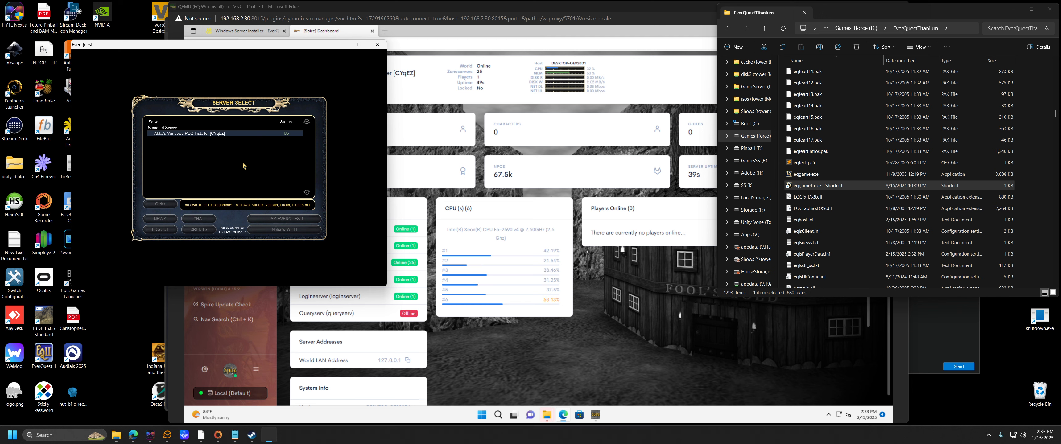
# Step: Back in Spire's Server Config, set the Server Long Name to Notso's World and the short name to NEP, and save
pyautogui.click(430, 103)
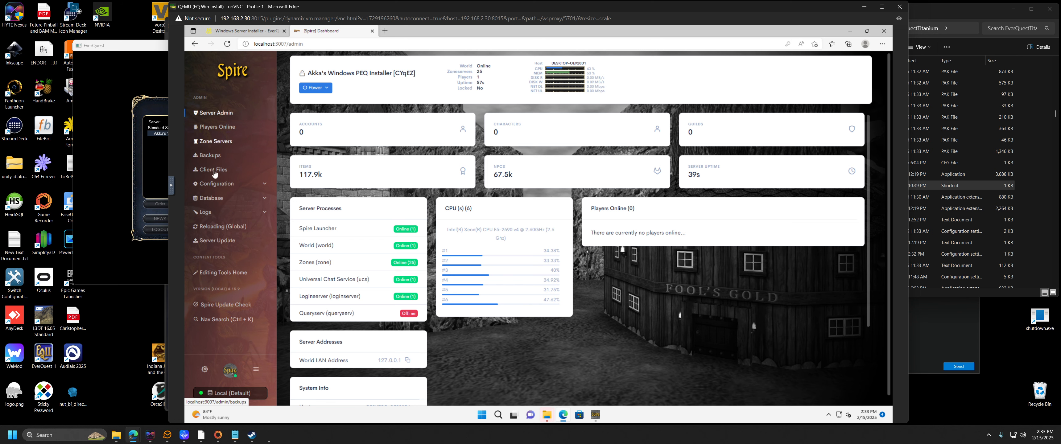
pyautogui.click(218, 184)
pyautogui.click(228, 198)
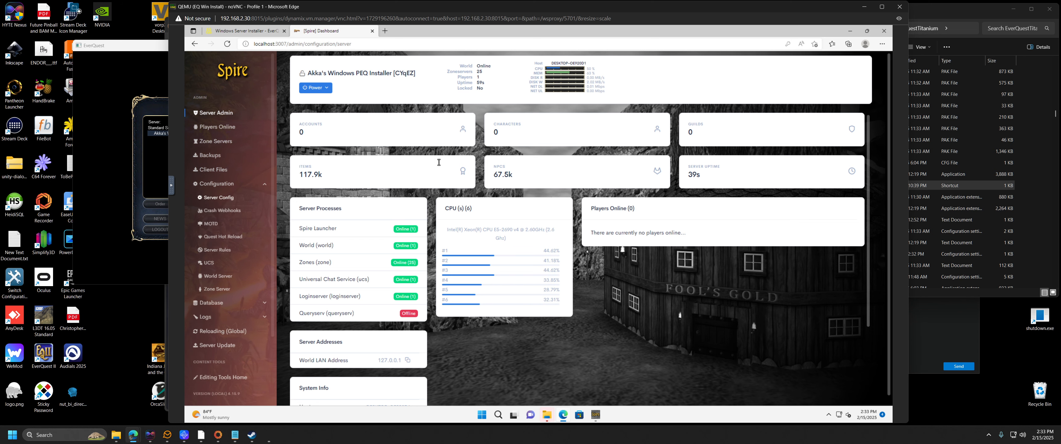
pyautogui.click(337, 177)
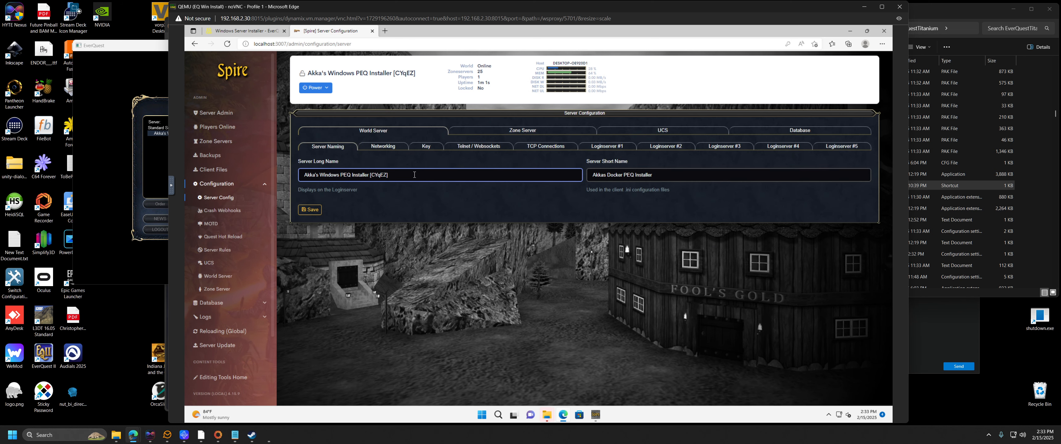
pyautogui.moveTo(414, 174); pyautogui.dragTo(283, 181)
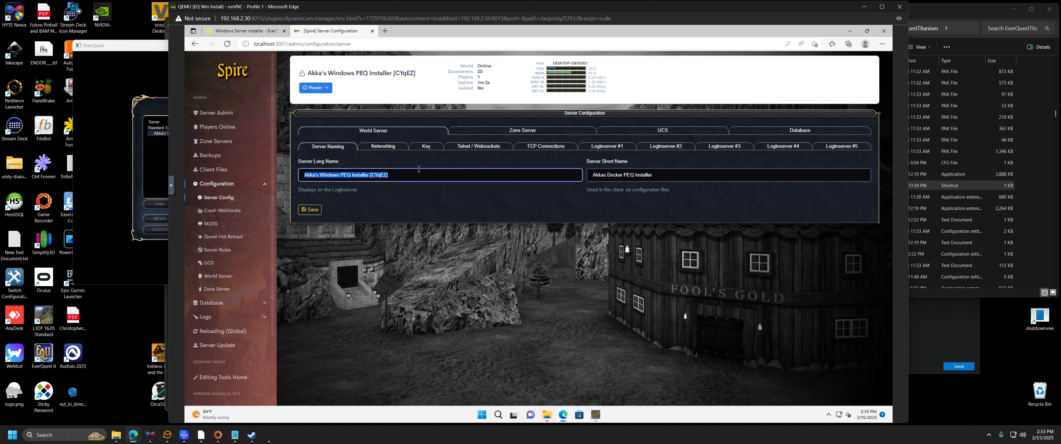
pyautogui.write("NOtso's World")
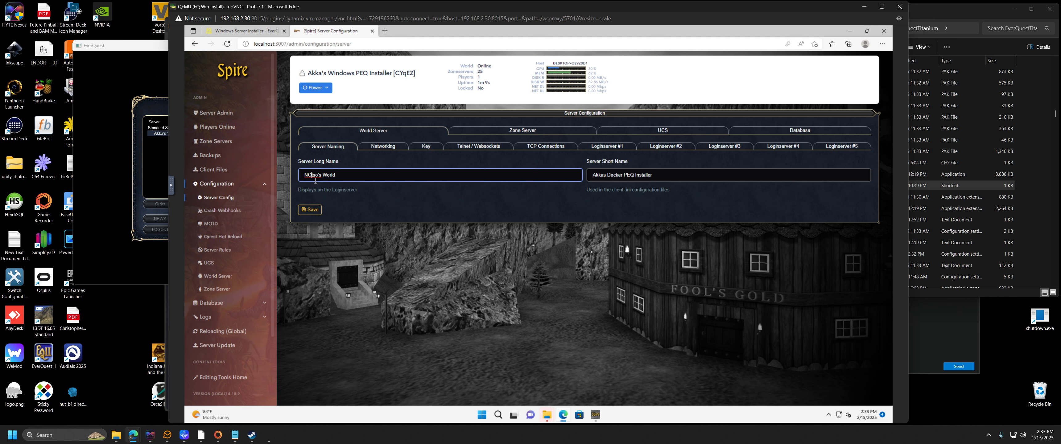
pyautogui.press('BackSpace')
pyautogui.write('o')
pyautogui.press('Tab')
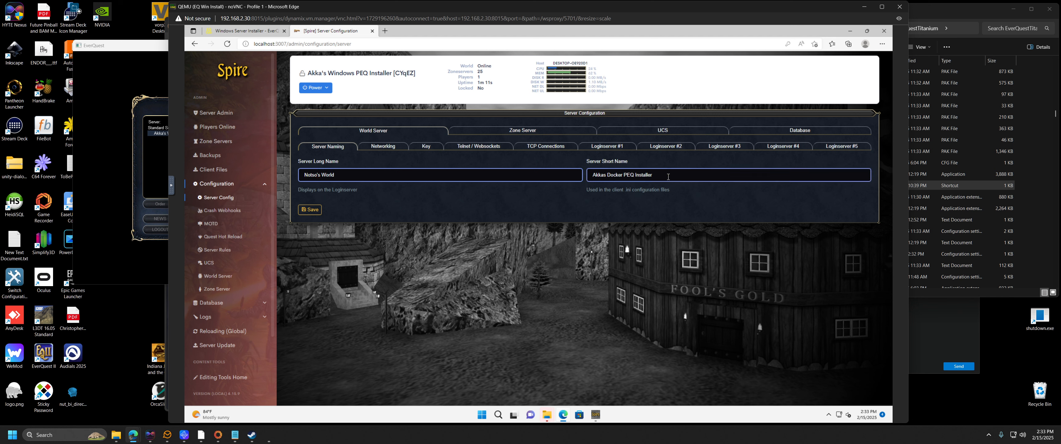
pyautogui.write('NEP')
pyautogui.click(309, 209)
# Step: Set the world server's Local Address to 192.168.2.28 in the Networking settings and save
pyautogui.click(383, 146)
pyautogui.click(619, 175)
pyautogui.write('192.168.2.28')
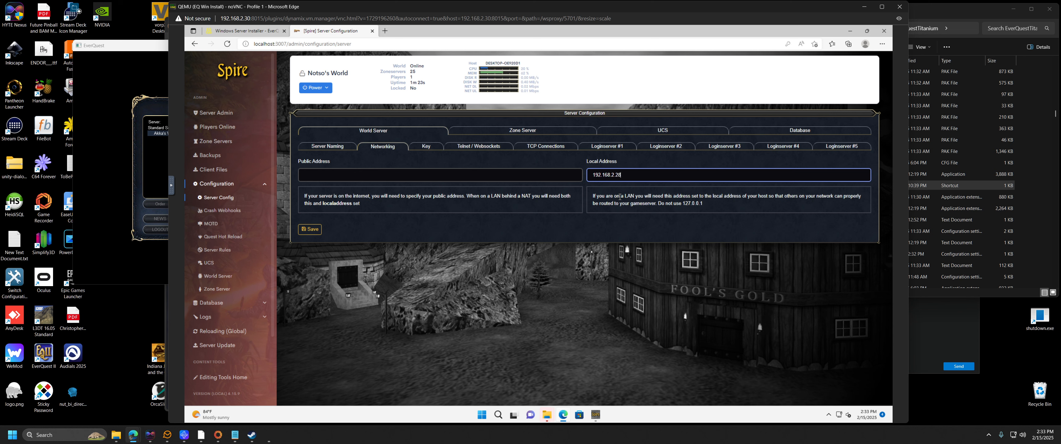
pyautogui.click(306, 232)
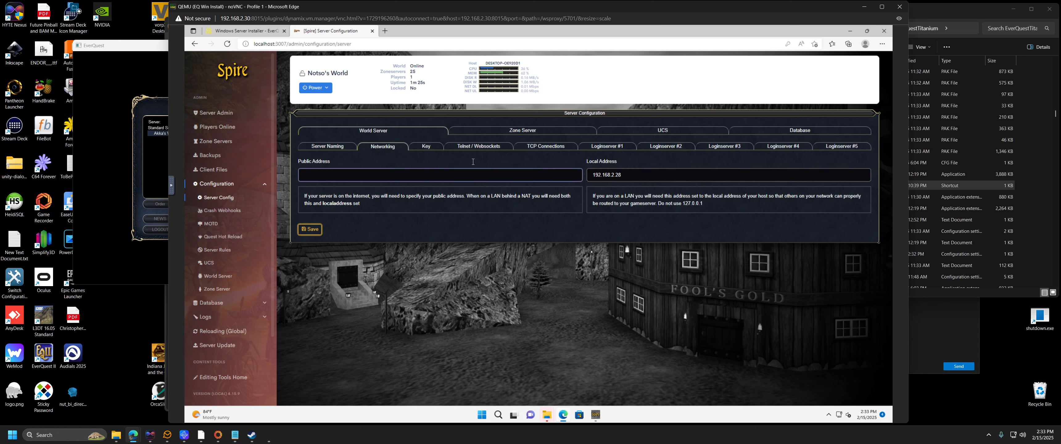
# Step: Look over the Key, Telnet, TCP Connections and Loginserver #1 settings, and check the state of the EverQuest client window
pyautogui.click(427, 148)
pyautogui.click(507, 152)
pyautogui.click(545, 149)
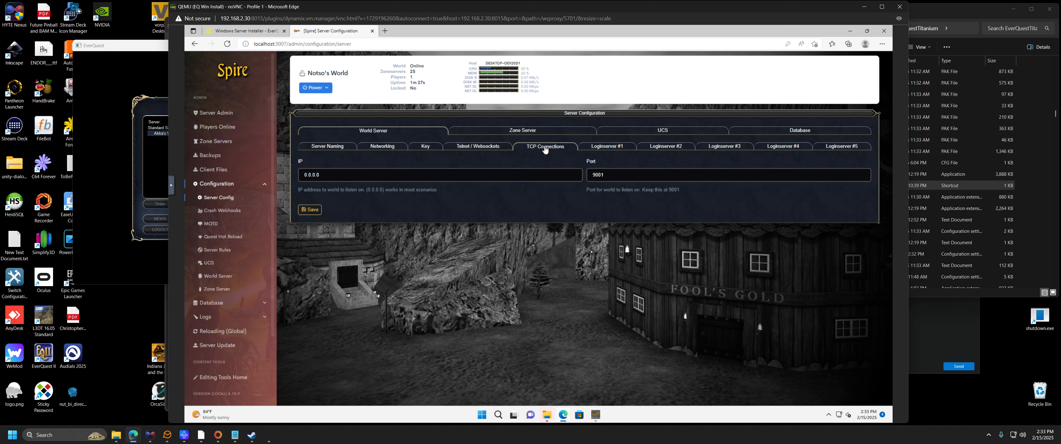
pyautogui.click(617, 148)
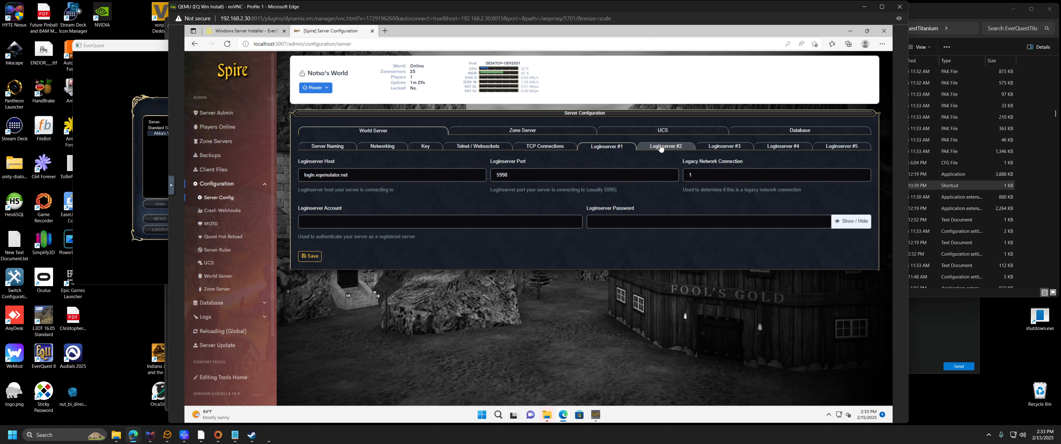
pyautogui.click(155, 155)
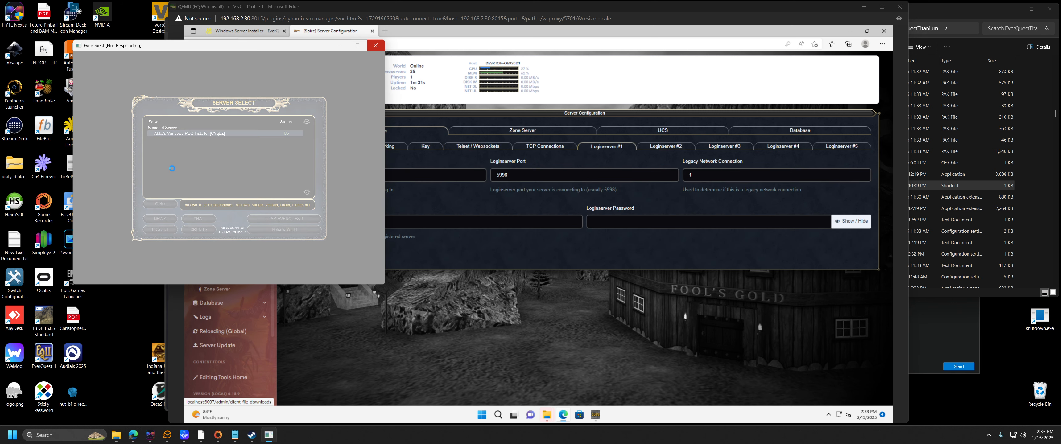
pyautogui.click(548, 123)
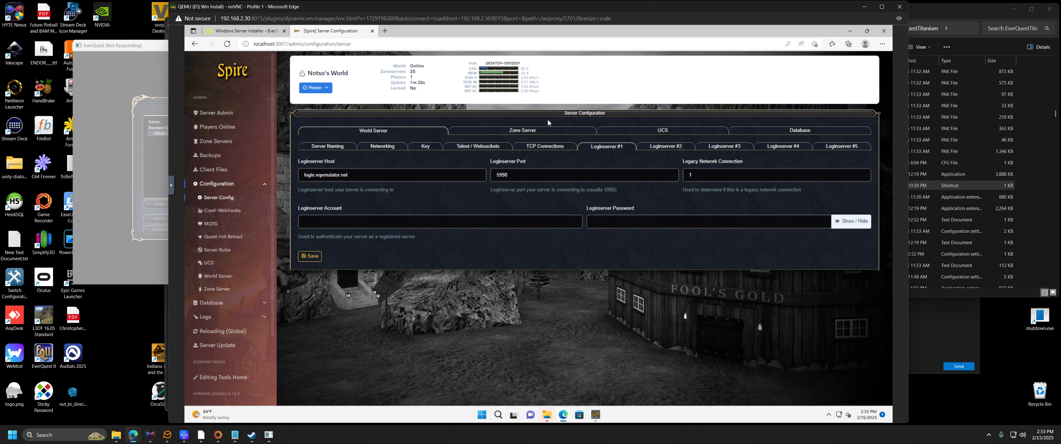
# Step: Restart the server from Spire, keeping the default restart options and static zones
pyautogui.click(330, 88)
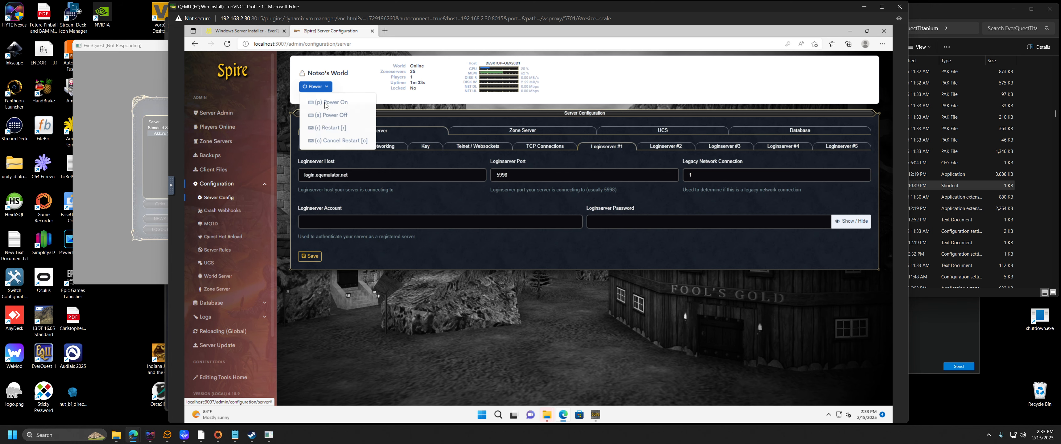
pyautogui.click(333, 129)
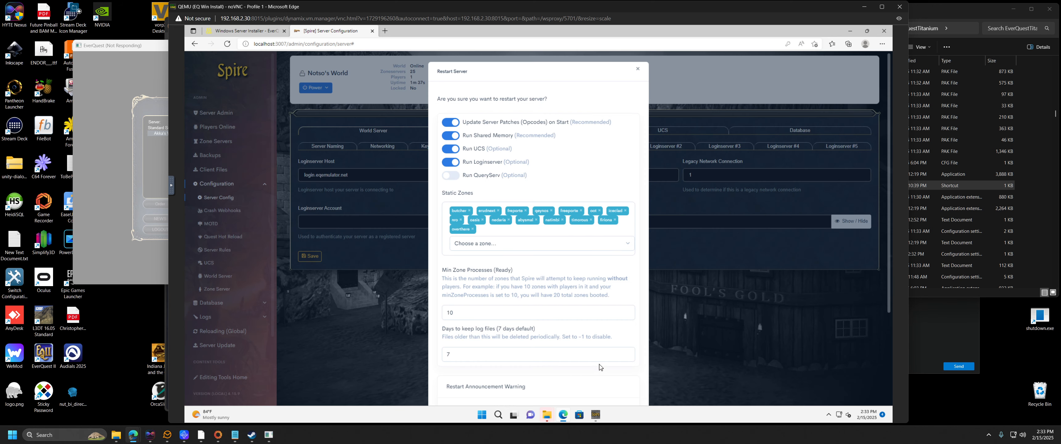
pyautogui.scroll(-5, 600, 367)
pyautogui.click(613, 380)
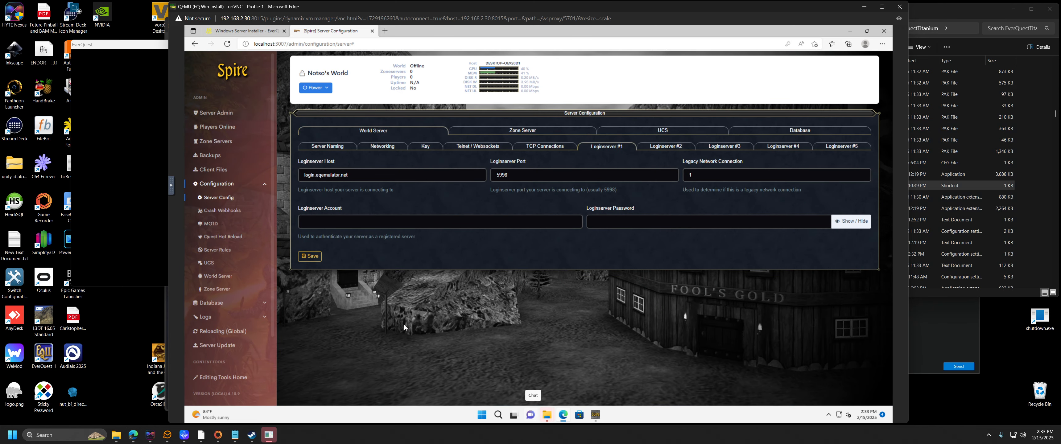
# Step: Move the EverQuest client window clear of Spire and open the Server Admin dashboard to check the server processes
pyautogui.click(142, 168)
pyautogui.moveTo(303, 54); pyautogui.dragTo(230, 6)
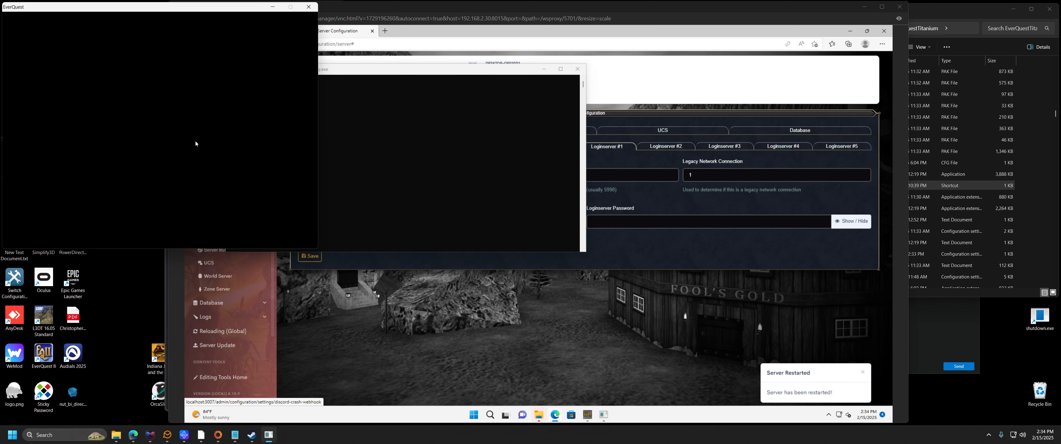
pyautogui.click(329, 313)
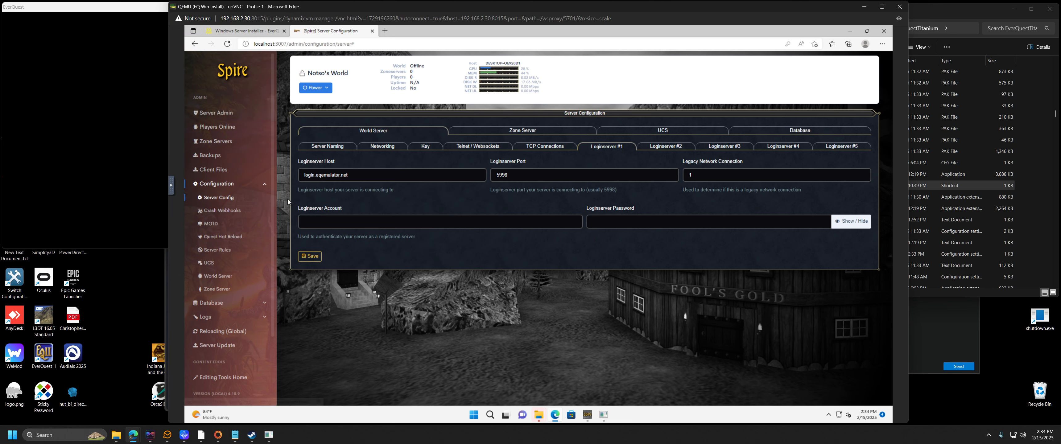
pyautogui.click(215, 108)
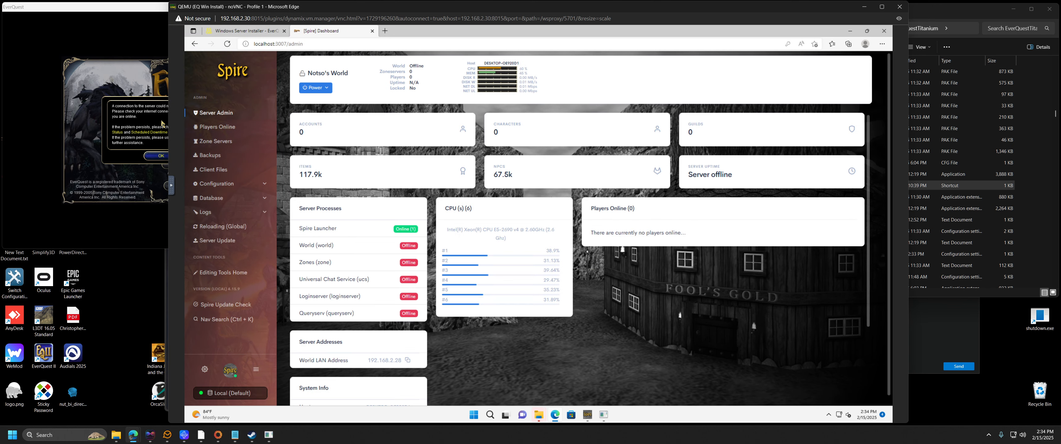
# Step: Dismiss the client's connection error, log in again and select Notso's World in the server list
pyautogui.click(133, 134)
pyautogui.click(161, 156)
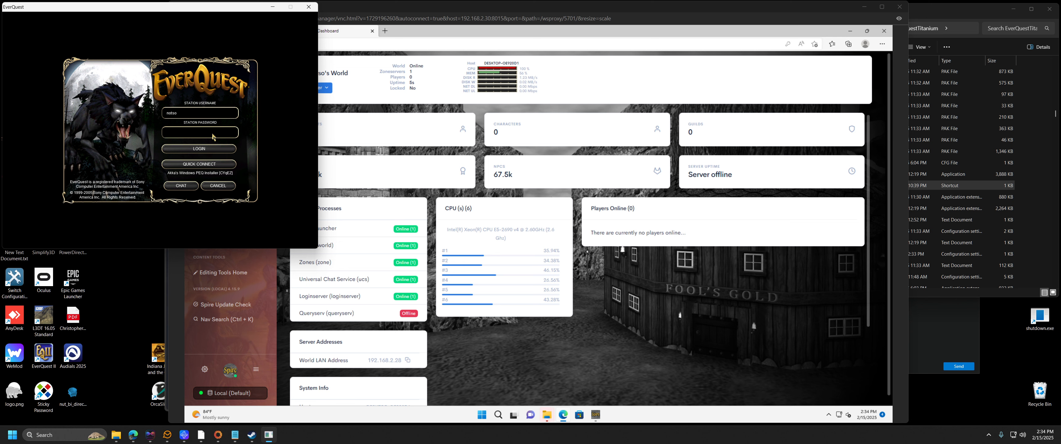
pyautogui.click(221, 149)
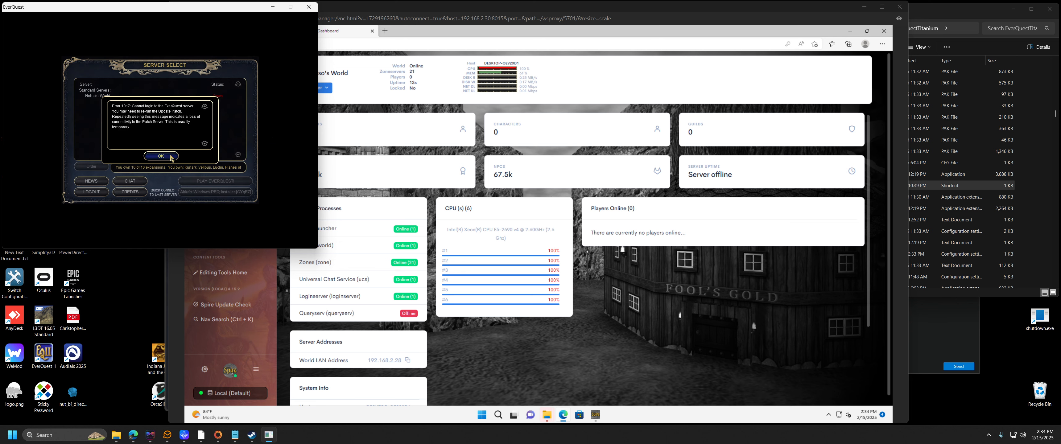
pyautogui.click(161, 156)
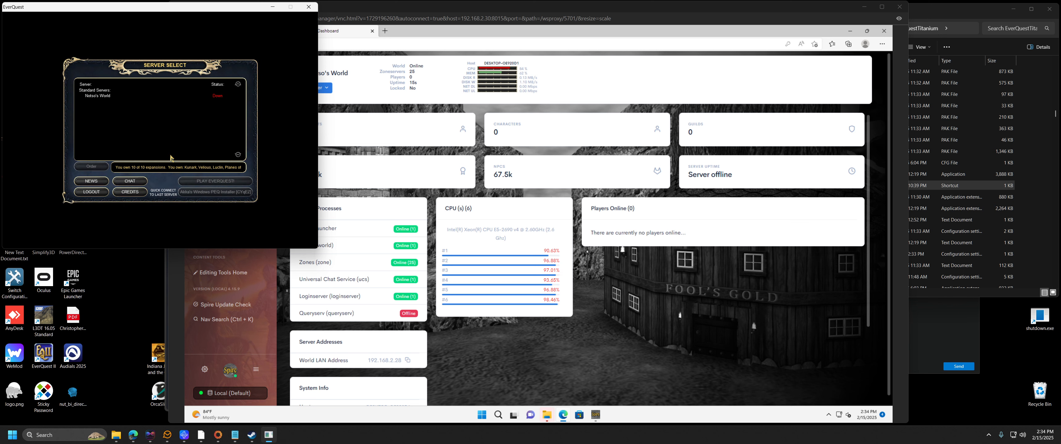
pyautogui.click(109, 96)
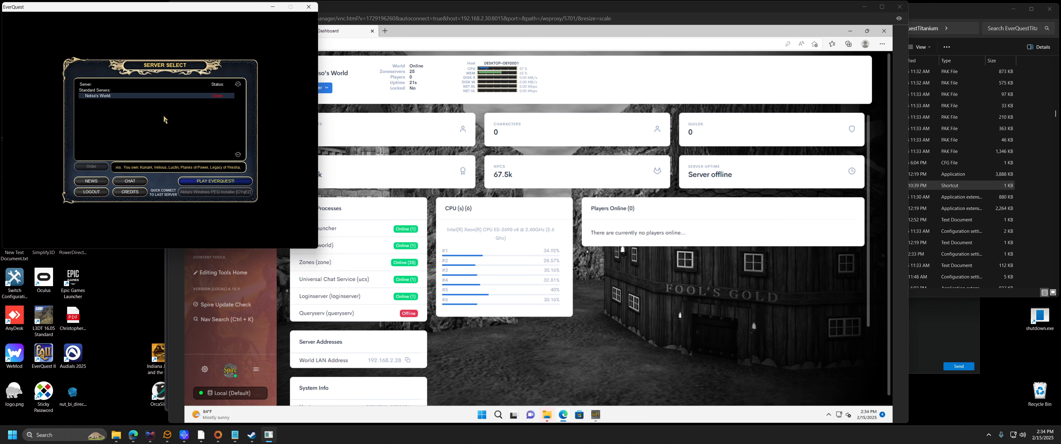
# Step: Log out of the client's server selection and log back in to refresh the server list
pyautogui.click(102, 191)
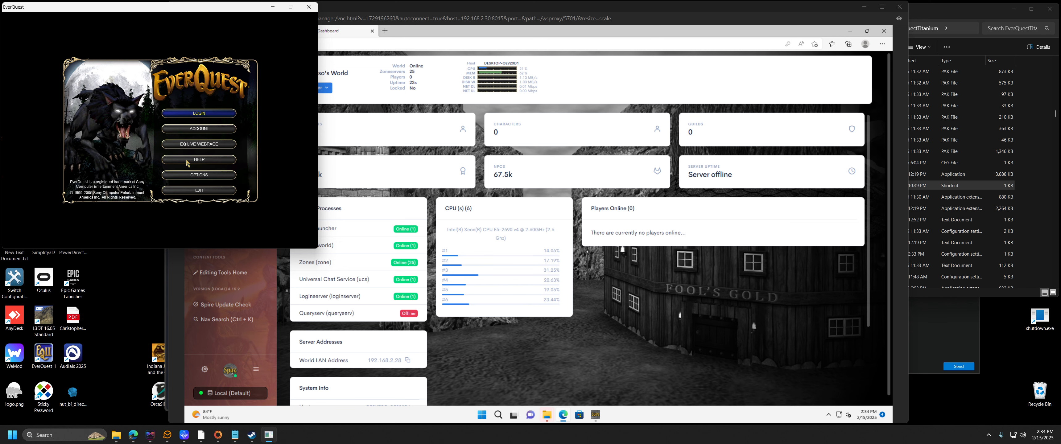
pyautogui.click(203, 116)
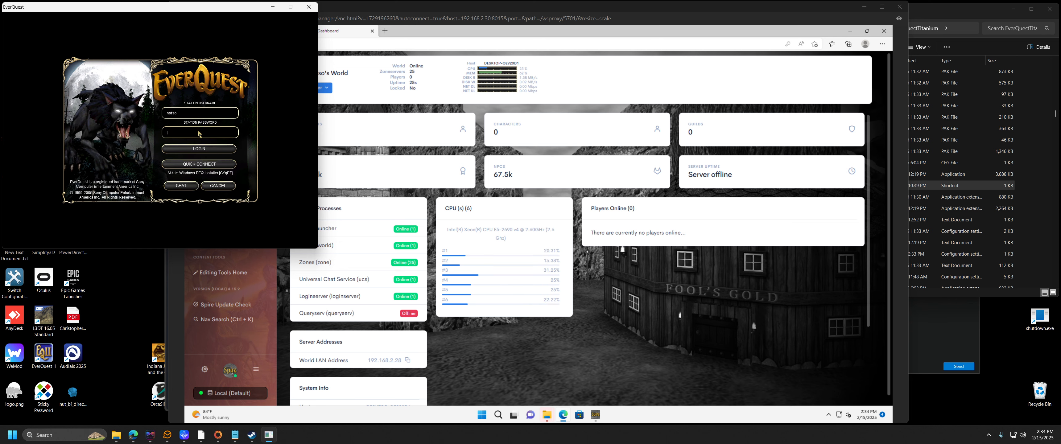
pyautogui.click(199, 149)
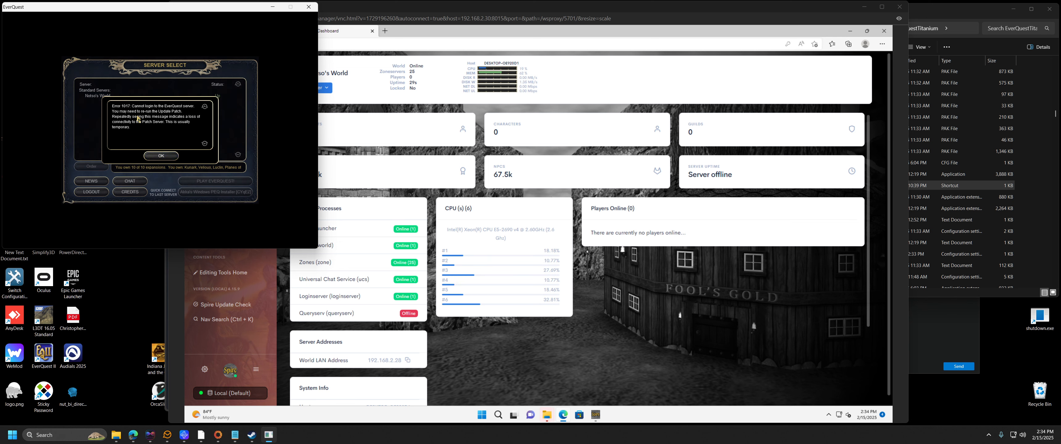
# Step: Dismiss the connection error, join Notso's World from the server list and accept the system information agreement
pyautogui.click(161, 156)
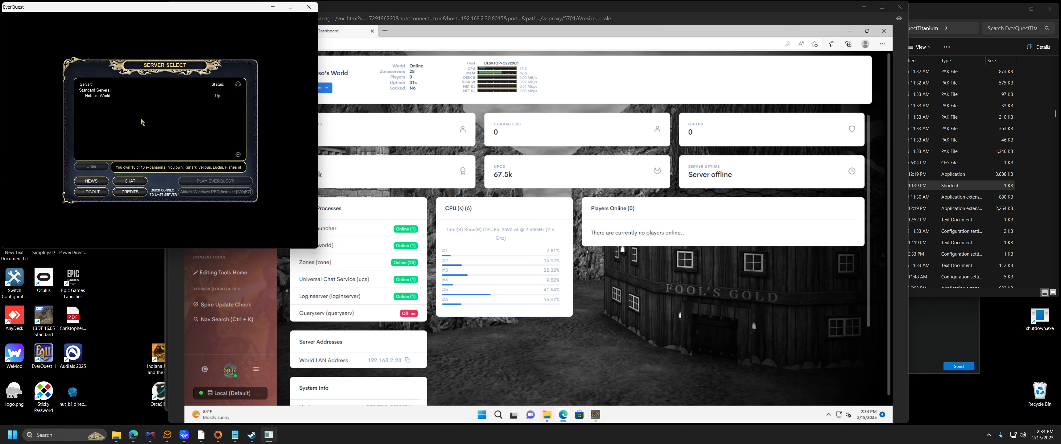
pyautogui.click(109, 96)
pyautogui.click(212, 181)
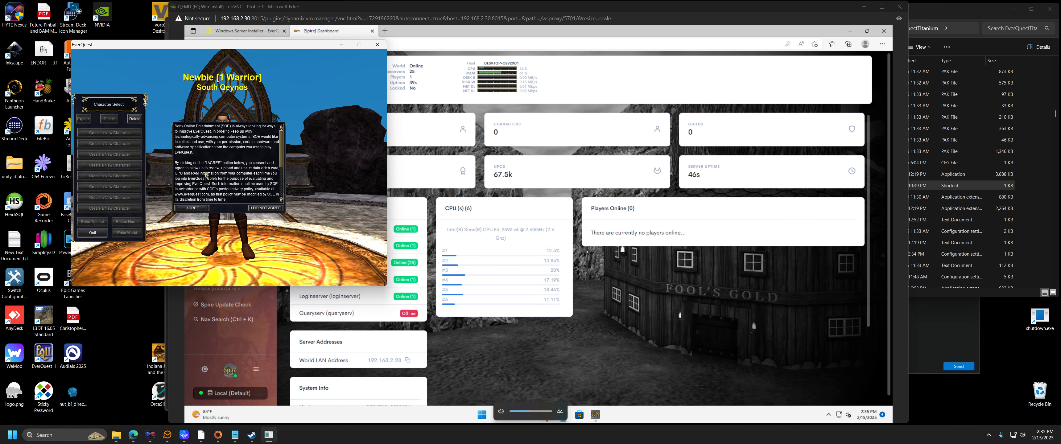
pyautogui.click(202, 209)
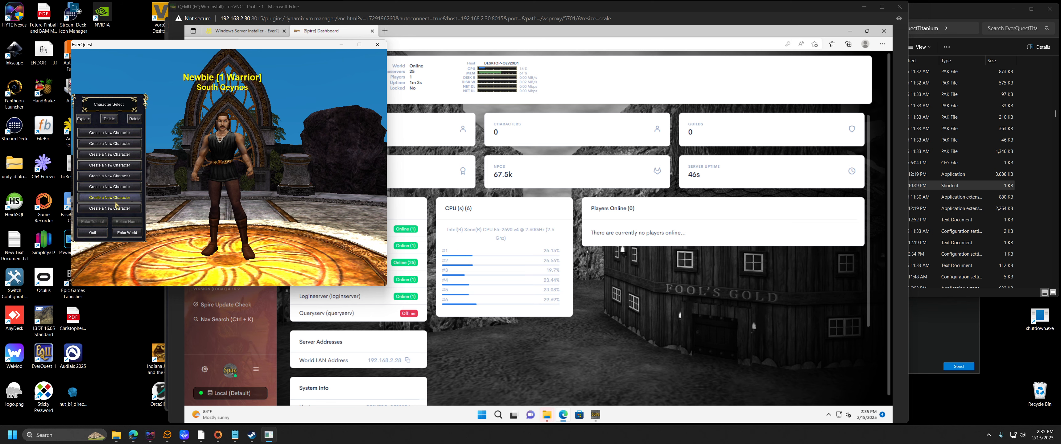
# Step: Start creating a new character, try the Shadowknight and Rogue classes, and move the help window clear of the model
pyautogui.click(112, 133)
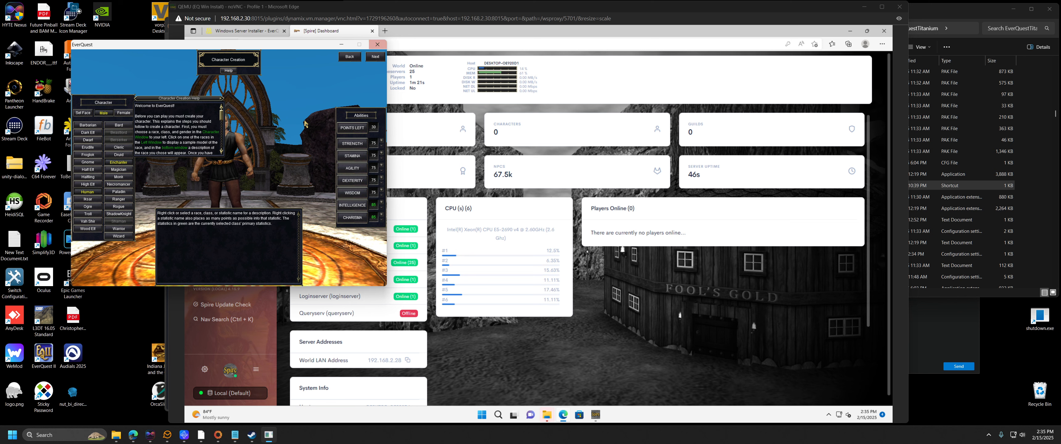
pyautogui.click(119, 214)
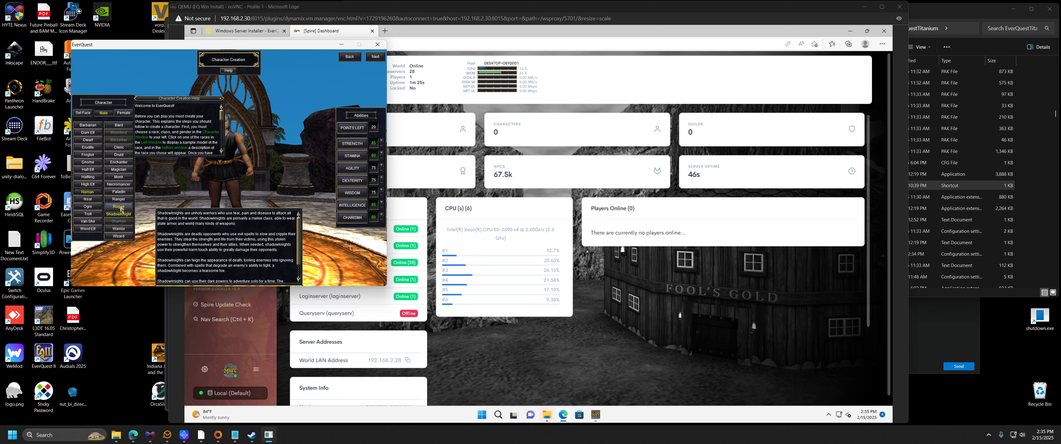
pyautogui.click(119, 207)
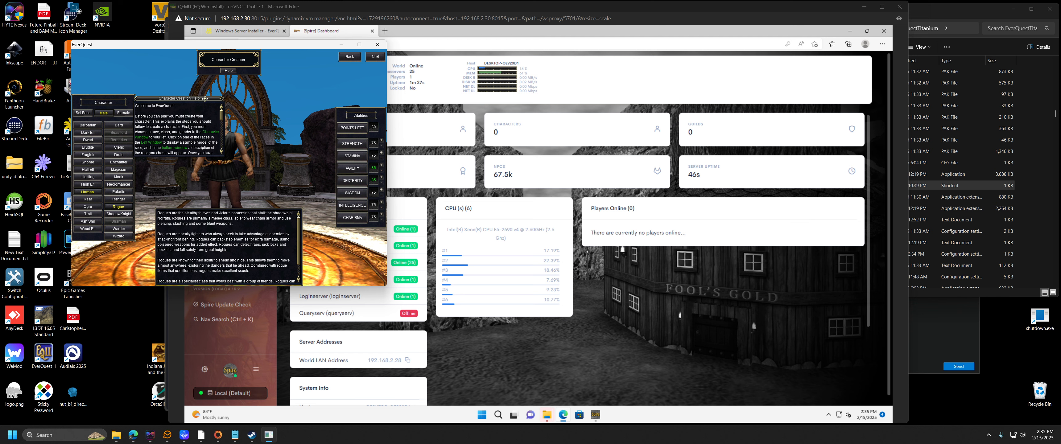
pyautogui.moveTo(206, 99); pyautogui.dragTo(173, 52)
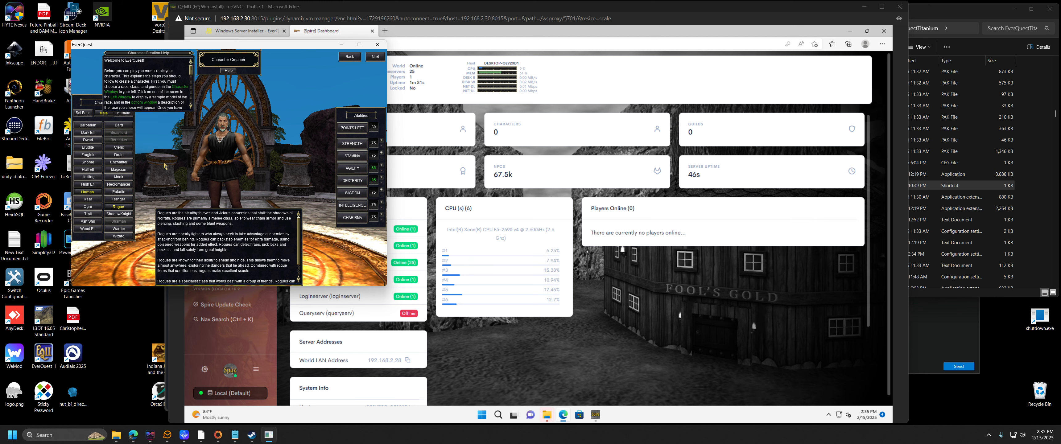
# Step: Make the new character female, preview the Erudite and Halfling races, and select an Ogre Shadowknight
pyautogui.click(123, 114)
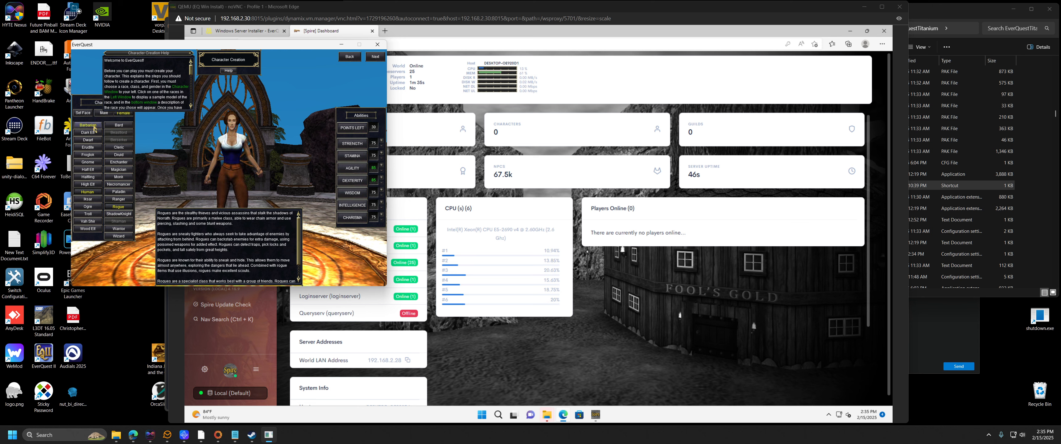
pyautogui.click(88, 148)
pyautogui.click(101, 177)
pyautogui.click(117, 192)
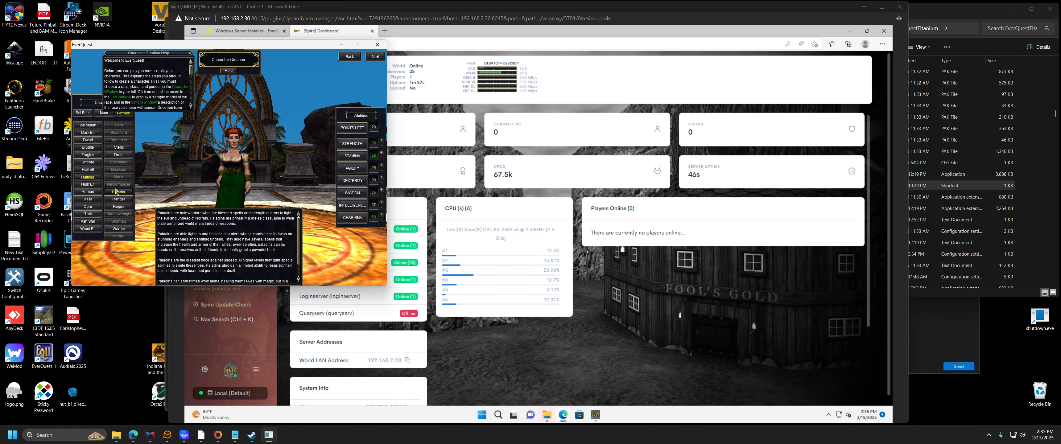
pyautogui.click(115, 201)
pyautogui.click(88, 207)
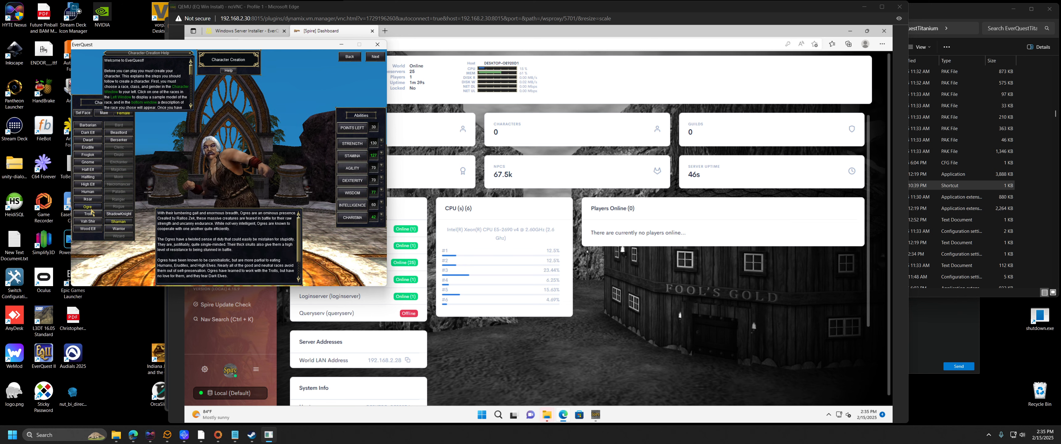
pyautogui.click(118, 215)
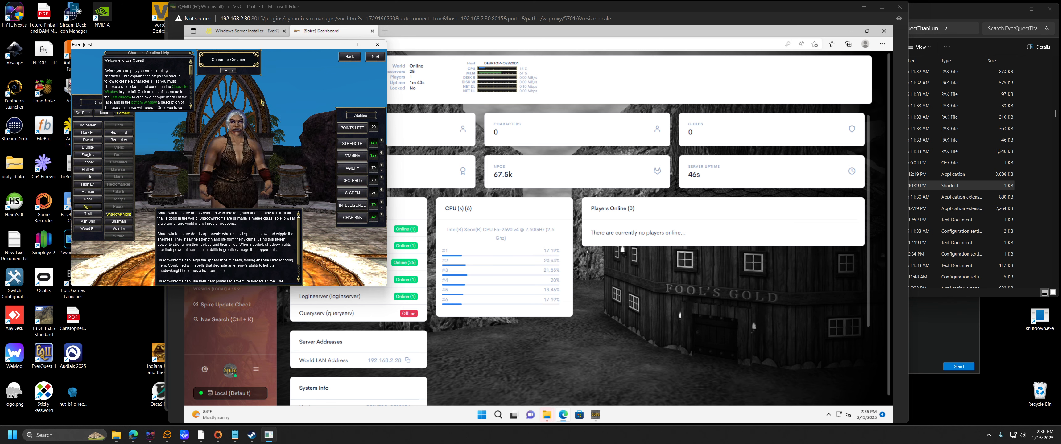
# Step: Leave character creation without saving, quit to the server selection and close the EverQuest client
pyautogui.click(349, 57)
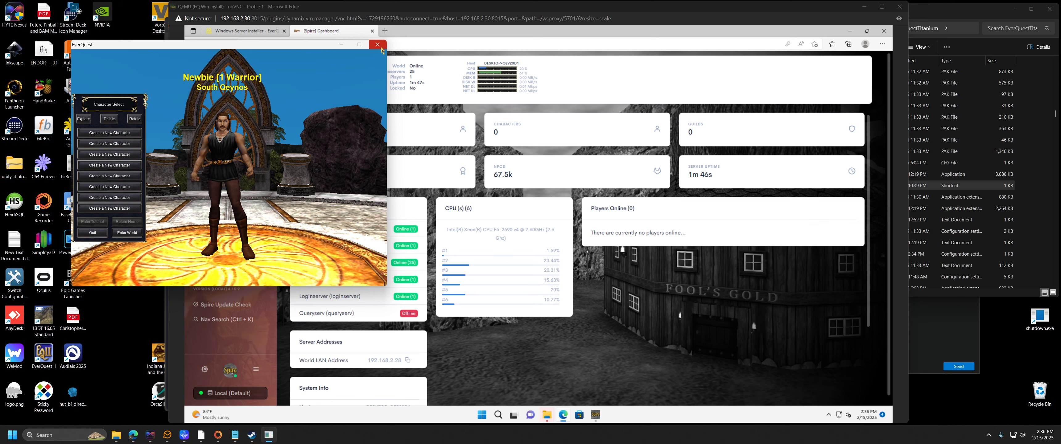
pyautogui.click(92, 234)
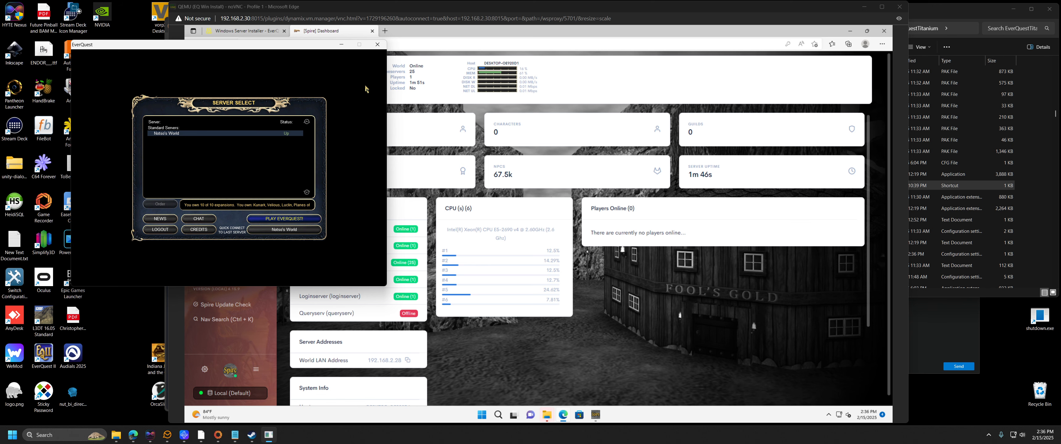
pyautogui.click(382, 47)
# Step: Switch to the Everquest F2P (RoF2) folder in File Explorer and launch the RoF2 client from its shortcut
pyautogui.click(940, 182)
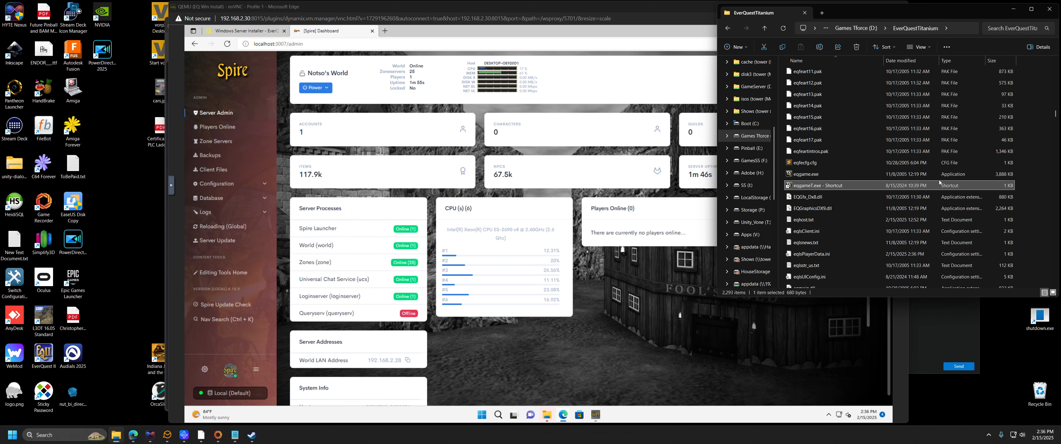
pyautogui.hotkey('alt', 'Left')
pyautogui.doubleClick(813, 175)
pyautogui.moveTo(1055, 69); pyautogui.dragTo(1055, 114)
pyautogui.doubleClick(816, 118)
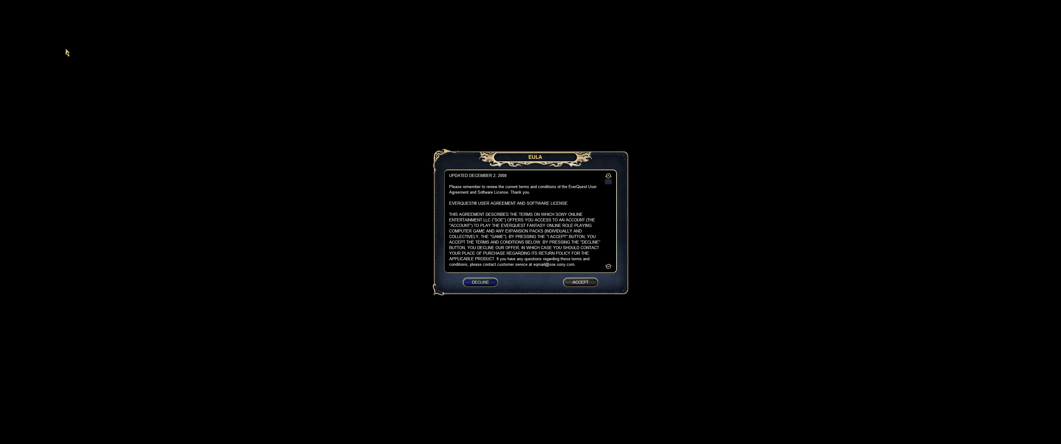
# Step: Accept the EULA and log in to the RoF2 client with the station username and password
pyautogui.click(580, 282)
pyautogui.click(562, 205)
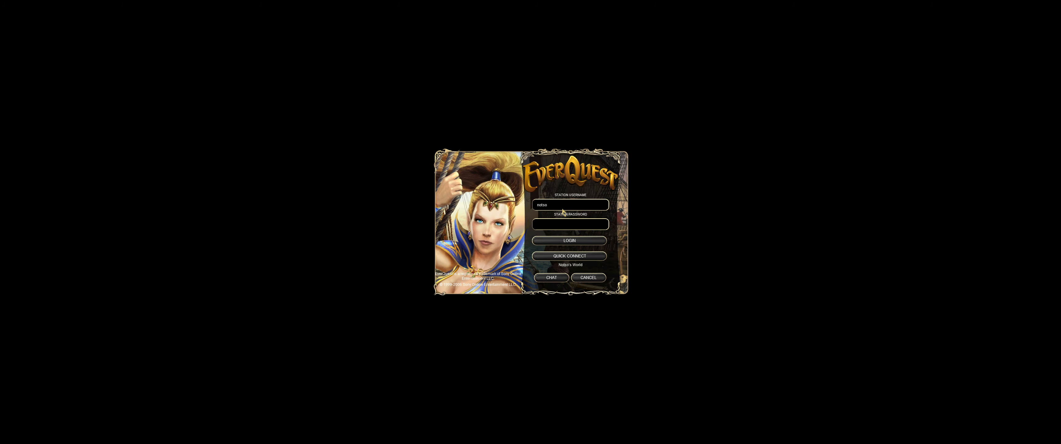
pyautogui.click(569, 241)
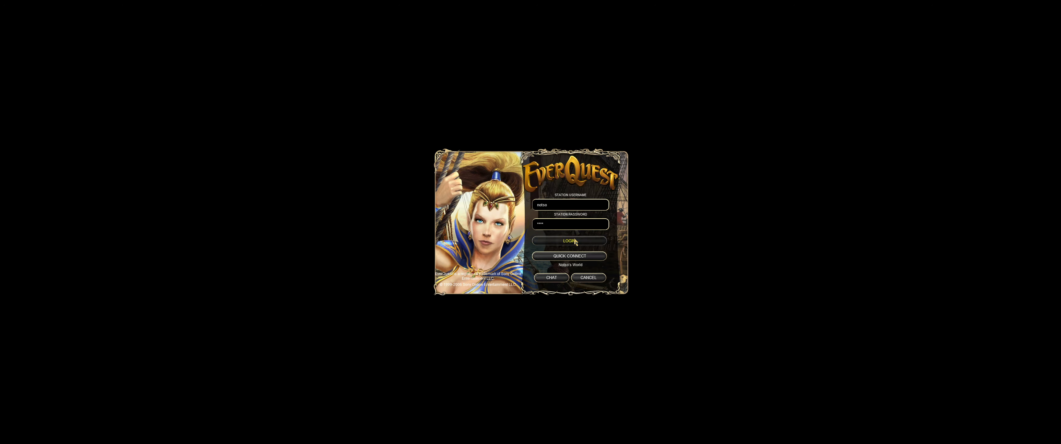
pyautogui.click(582, 273)
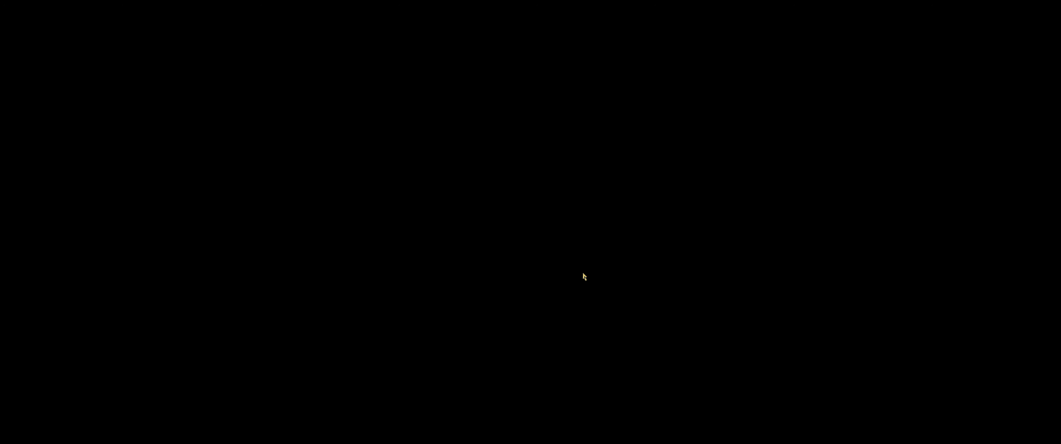
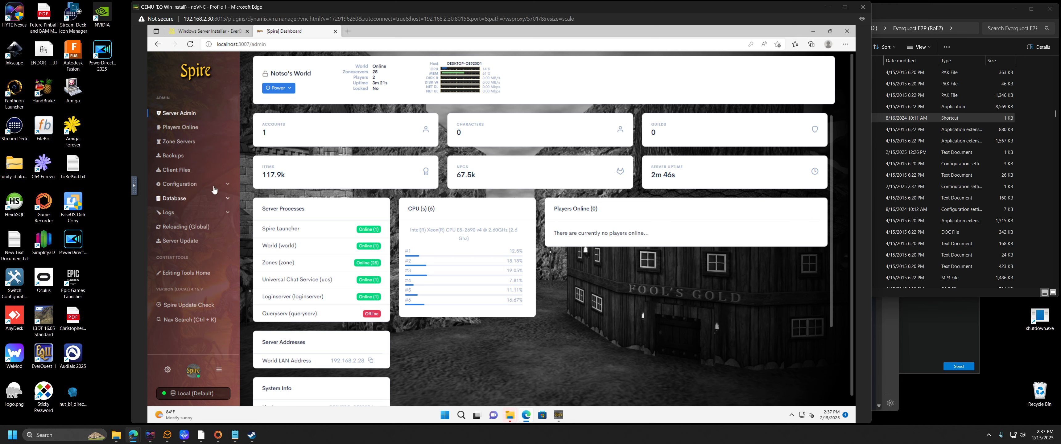
# Step: Switch to Spire, open the server configuration and examine the world server's naming and networking settings
pyautogui.click(192, 184)
pyautogui.click(197, 199)
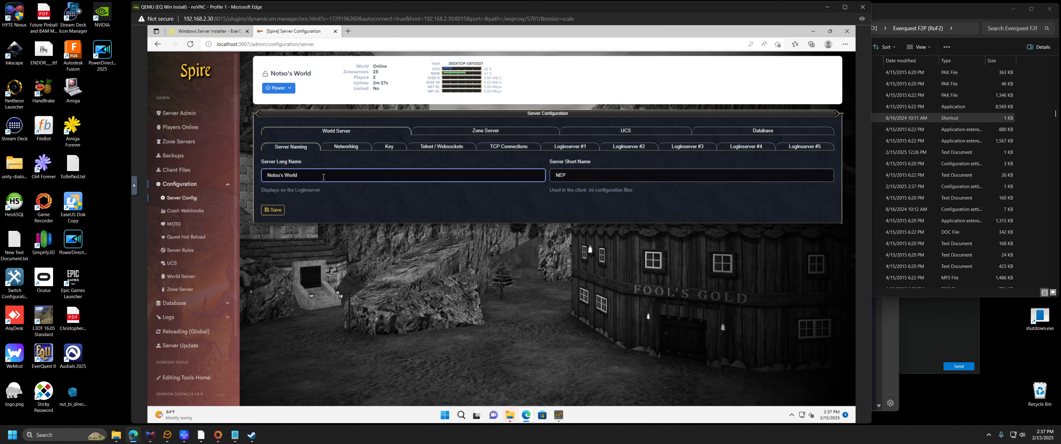
pyautogui.click(349, 149)
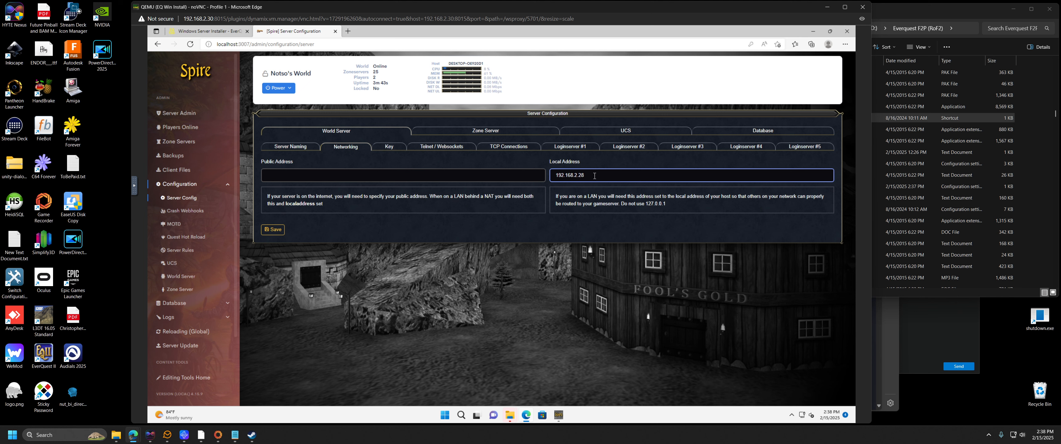
# Step: Examine the host, port and legacy connection settings of Loginserver #1 through Loginserver #4
pyautogui.click(560, 152)
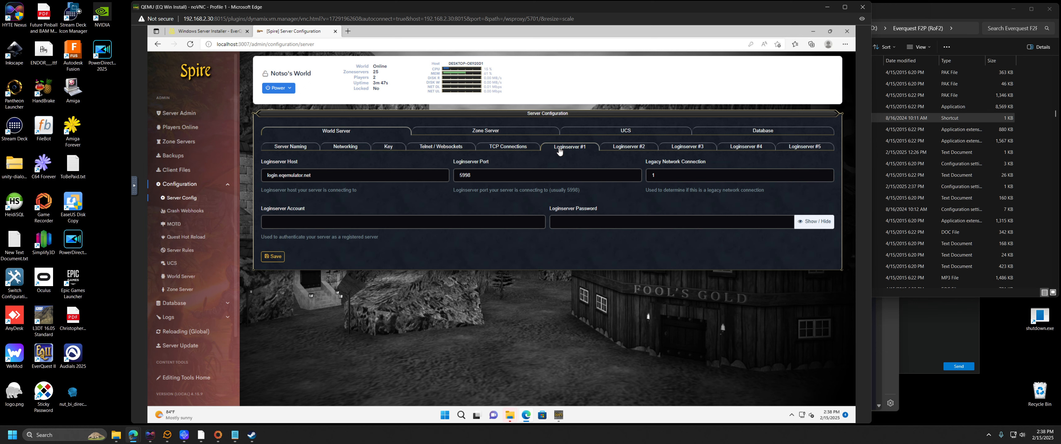
pyautogui.click(623, 151)
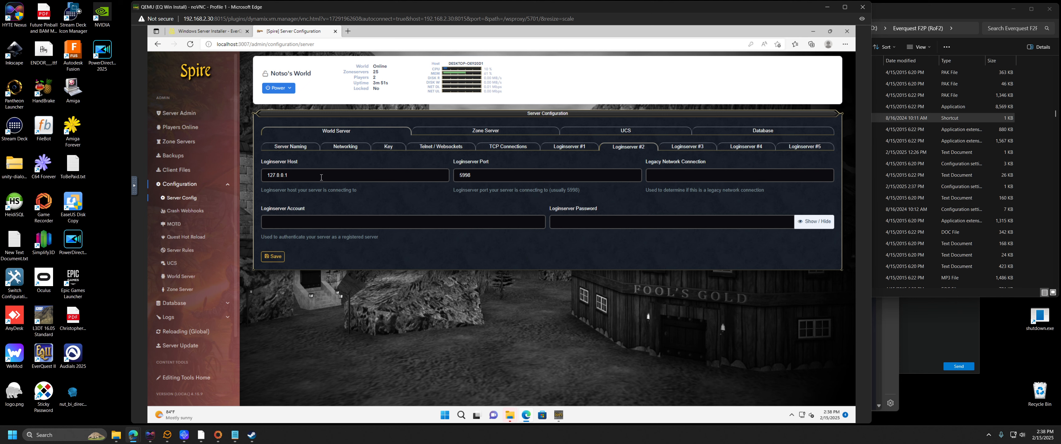
pyautogui.moveTo(294, 175); pyautogui.dragTo(251, 177)
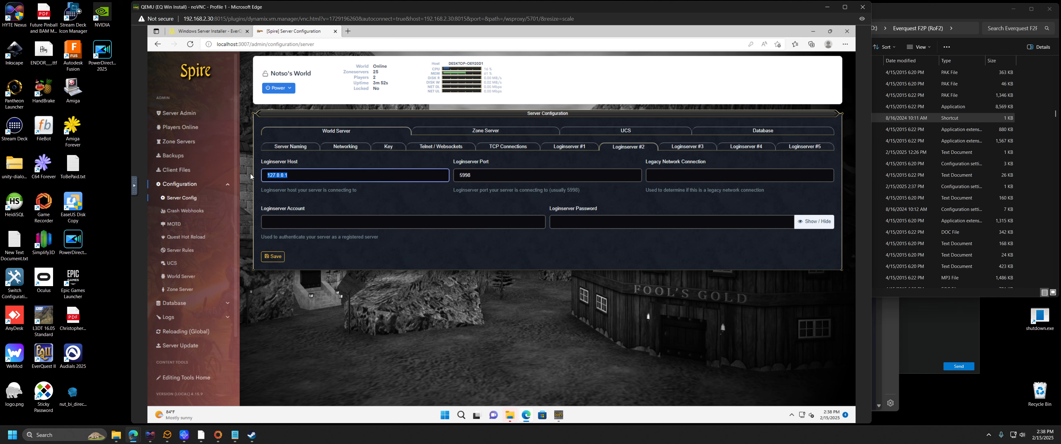
pyautogui.click(293, 177)
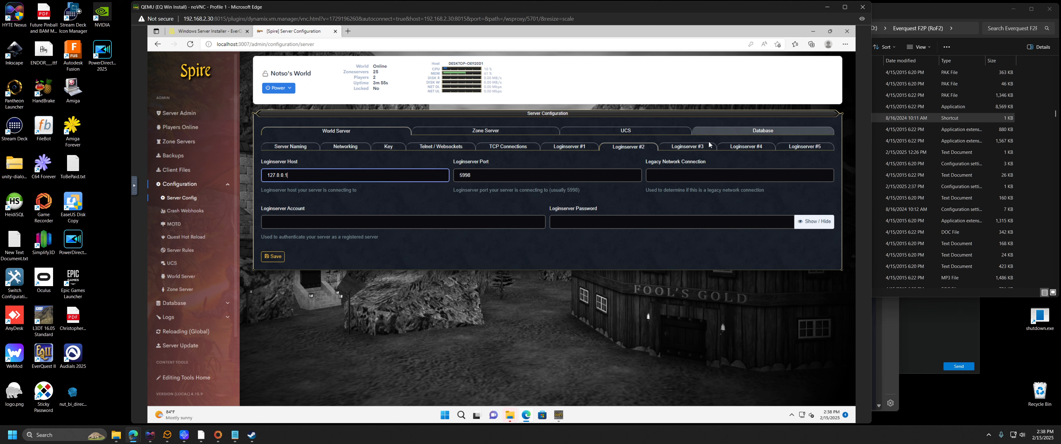
pyautogui.click(691, 148)
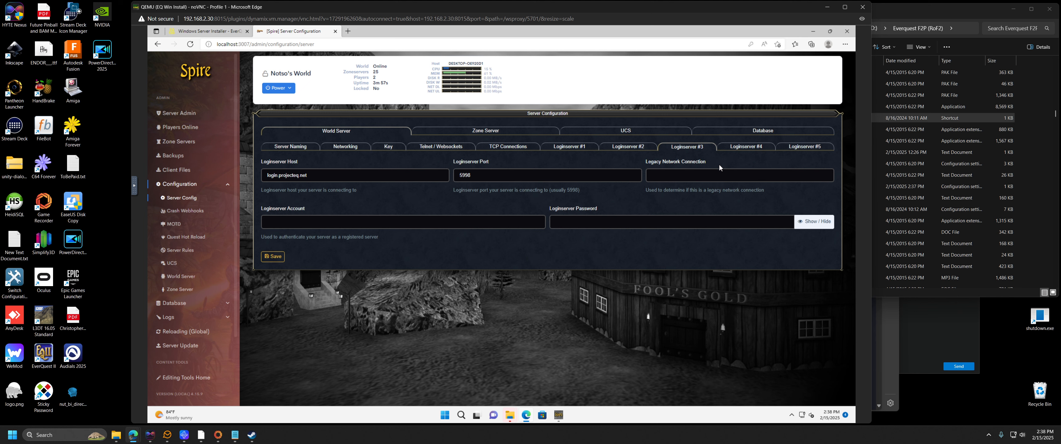
pyautogui.click(294, 177)
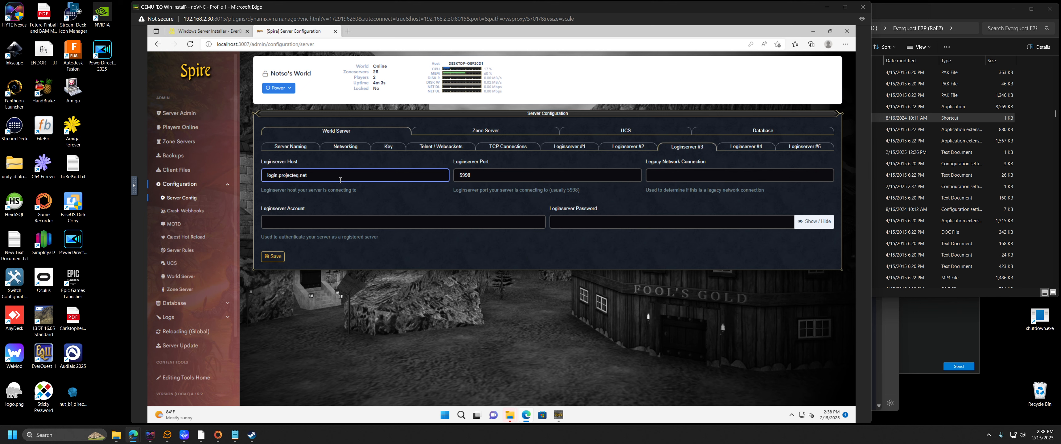
pyautogui.click(743, 150)
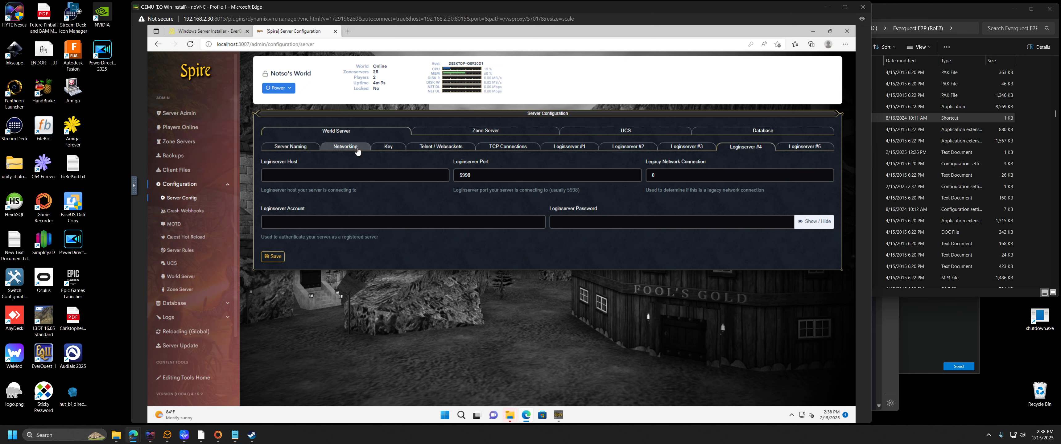
# Step: Examine the world server's public address field and the zone server, game database and UCS settings
pyautogui.click(347, 147)
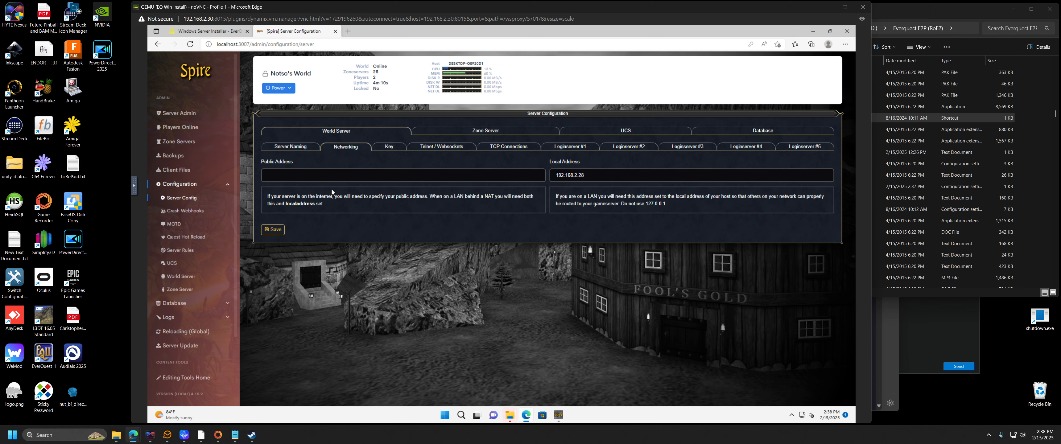
pyautogui.click(268, 178)
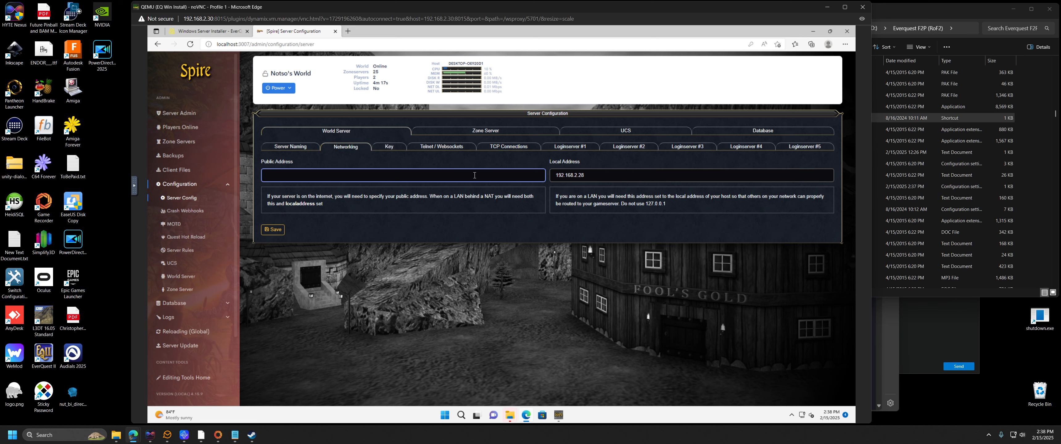
pyautogui.click(505, 131)
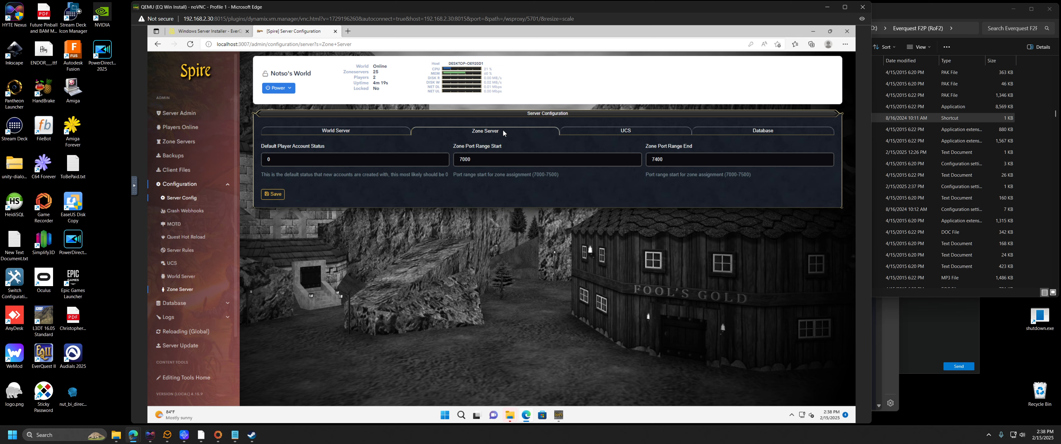
pyautogui.doubleClick(262, 159)
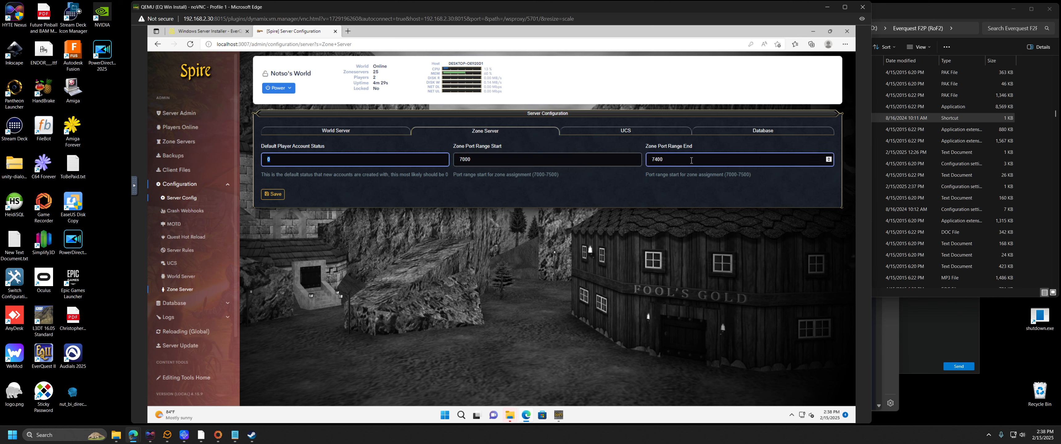
pyautogui.click(607, 162)
pyautogui.press('Tab')
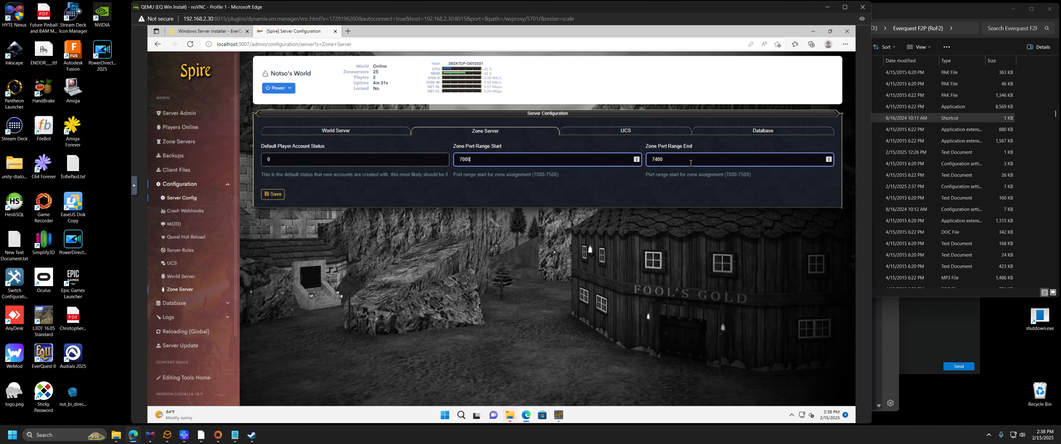
pyautogui.click(742, 134)
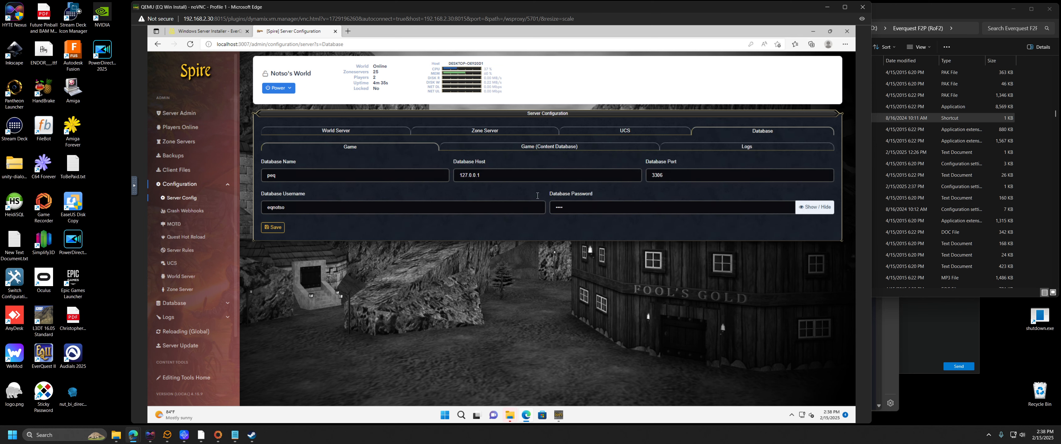
pyautogui.click(644, 132)
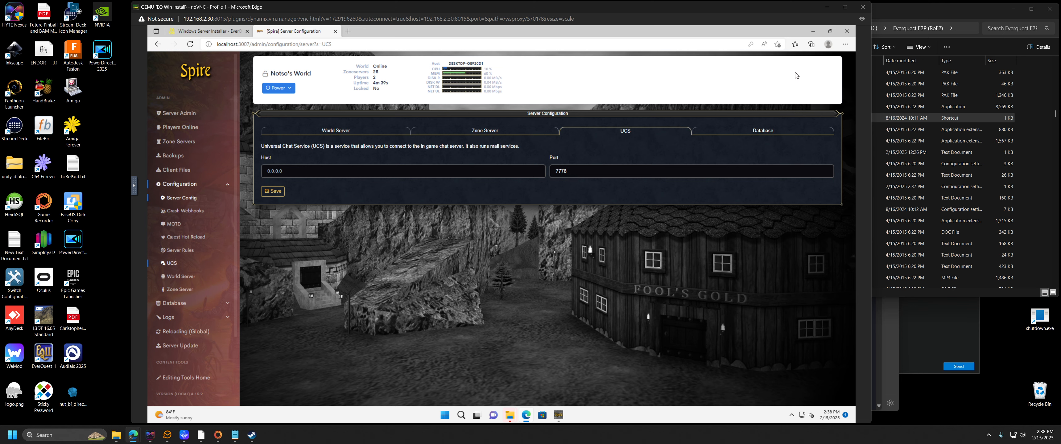
# Step: Open HeidiSQL, create a session to 127.0.0.1 with the database user name and password, and connect to the server
pyautogui.click(814, 33)
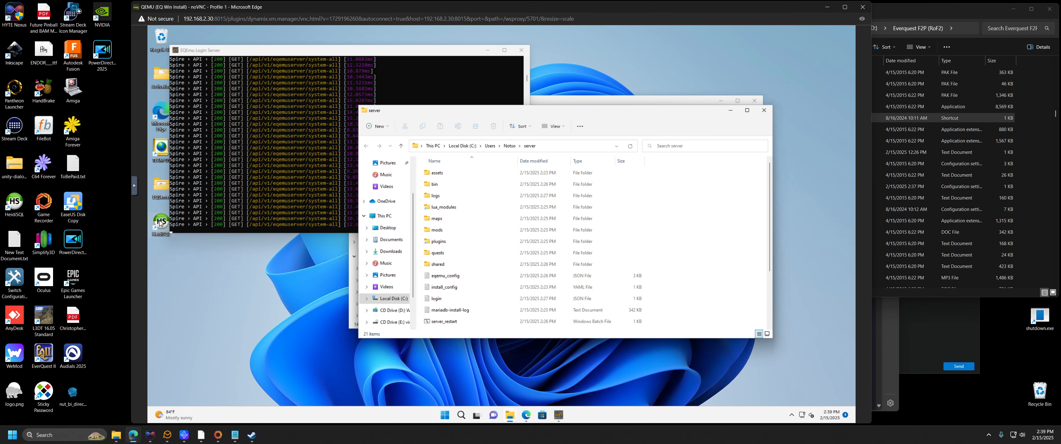
pyautogui.doubleClick(159, 220)
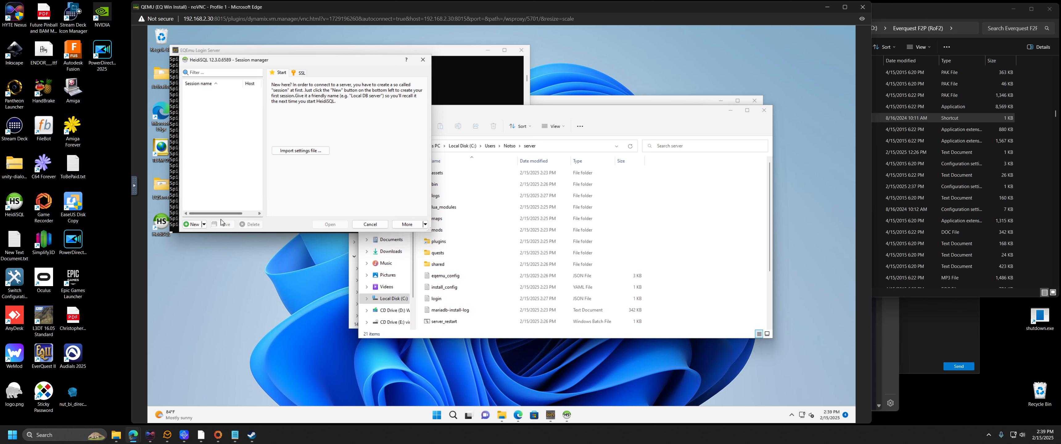
pyautogui.click(194, 225)
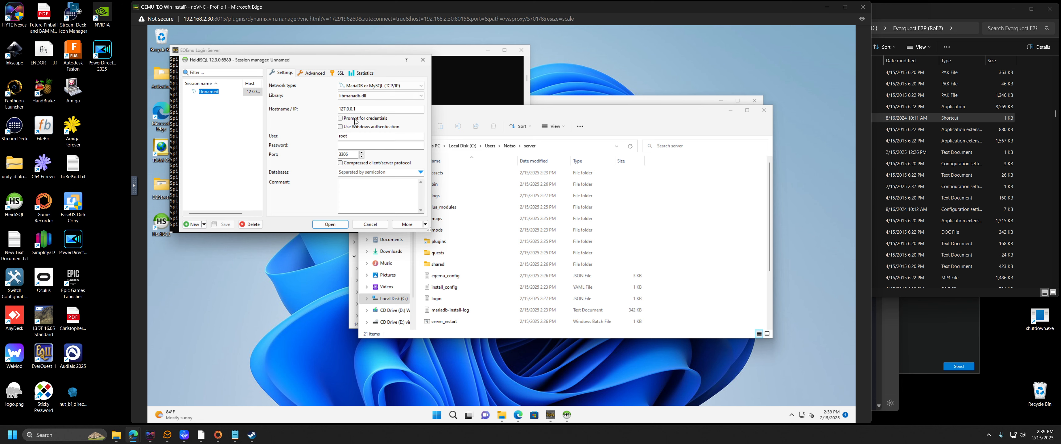
pyautogui.moveTo(352, 136); pyautogui.dragTo(331, 136)
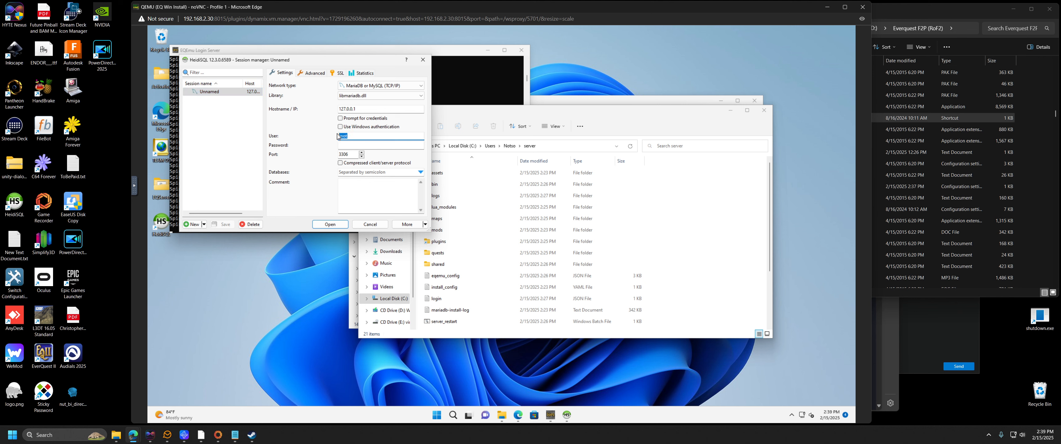
pyautogui.write('sq')
pyautogui.click(366, 145)
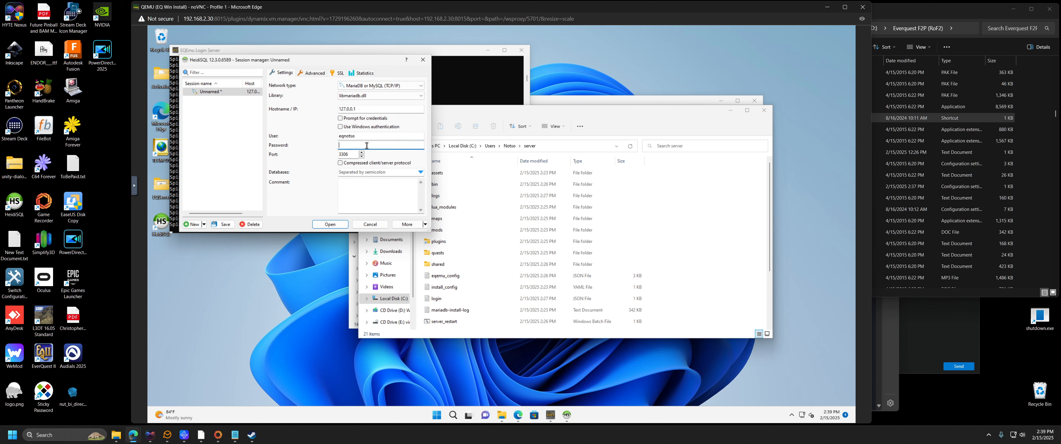
pyautogui.write('••••')
pyautogui.click(346, 226)
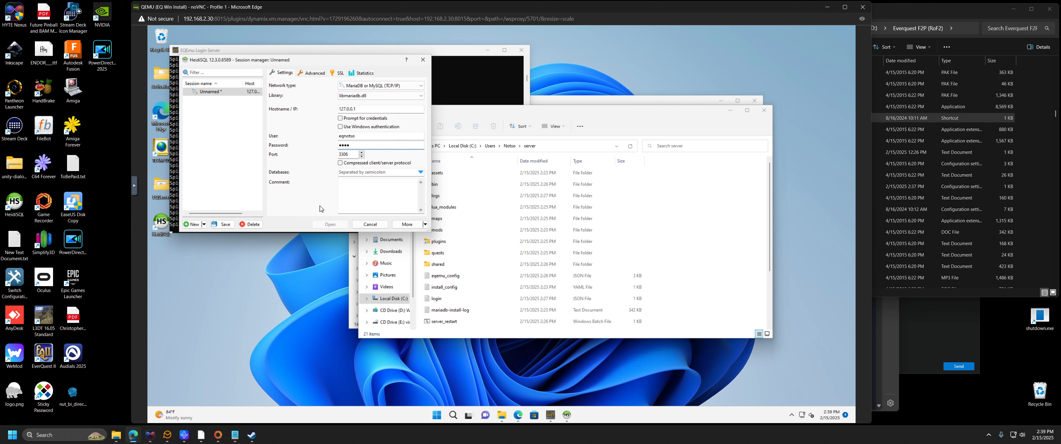
pyautogui.click(487, 222)
# Step: Expand the peq database, open its account table and show the table's data rows
pyautogui.click(197, 120)
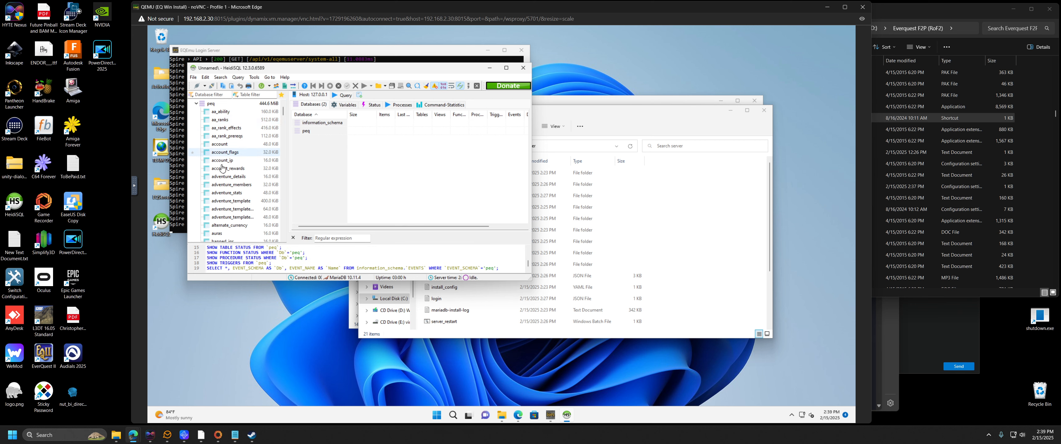
pyautogui.scroll(-2, 220, 189)
pyautogui.scroll(3, 219, 187)
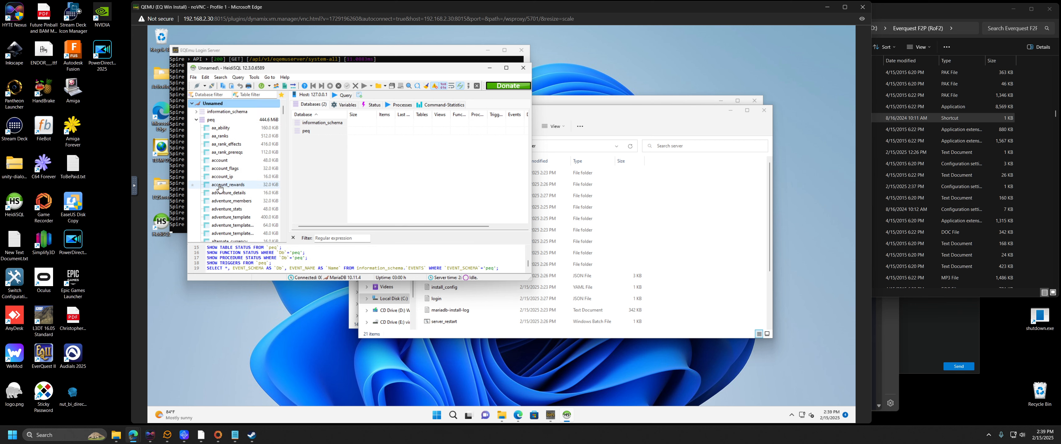
pyautogui.click(219, 161)
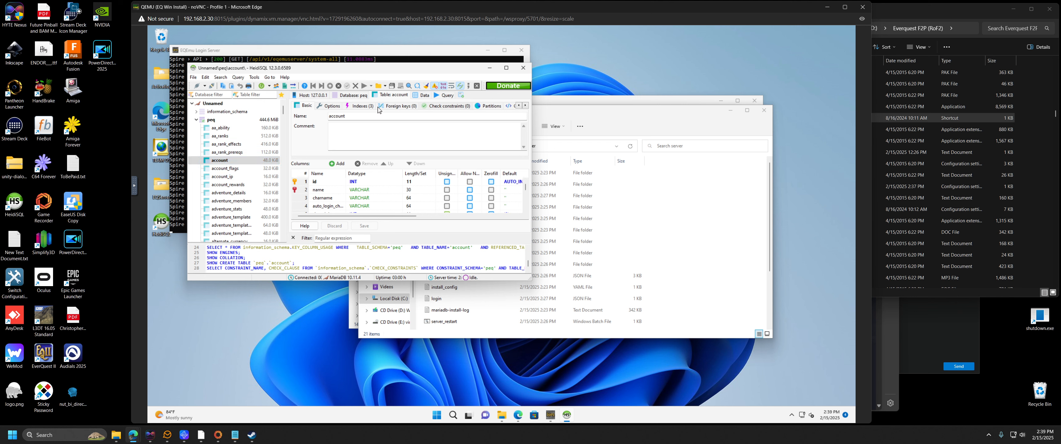
pyautogui.moveTo(530, 279); pyautogui.dragTo(675, 331)
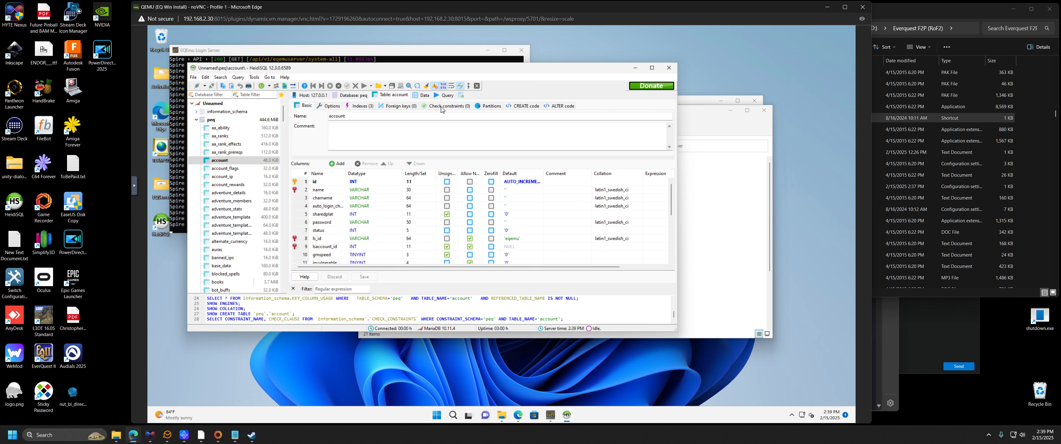
pyautogui.click(361, 111)
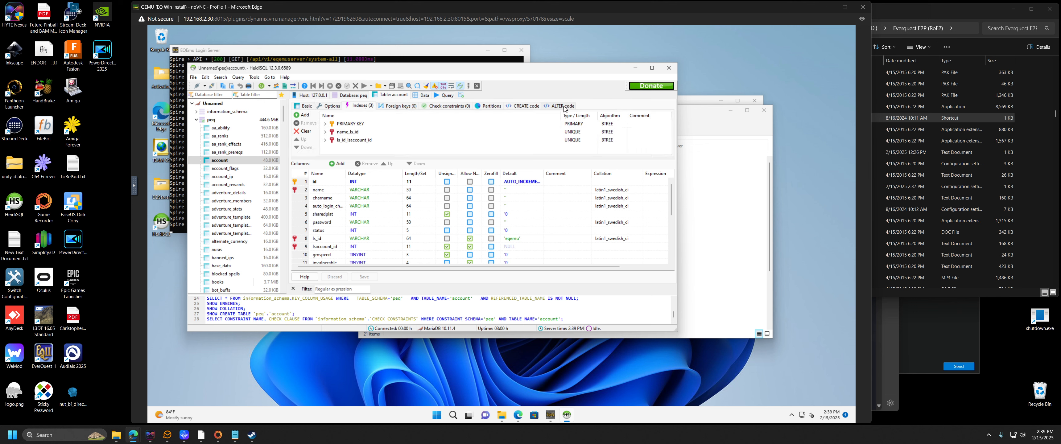
pyautogui.click(421, 96)
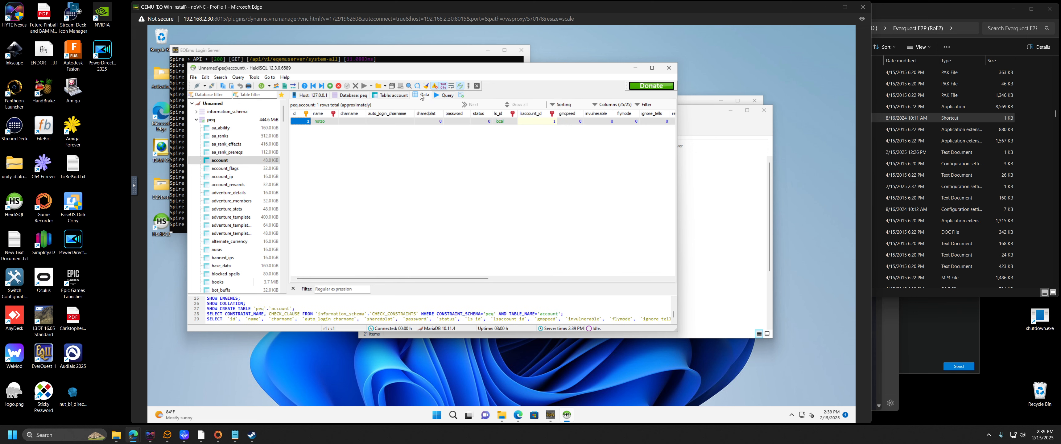
# Step: Set the status value of the row in the account table to 255 and commit the change
pyautogui.click(355, 124)
pyautogui.click(386, 124)
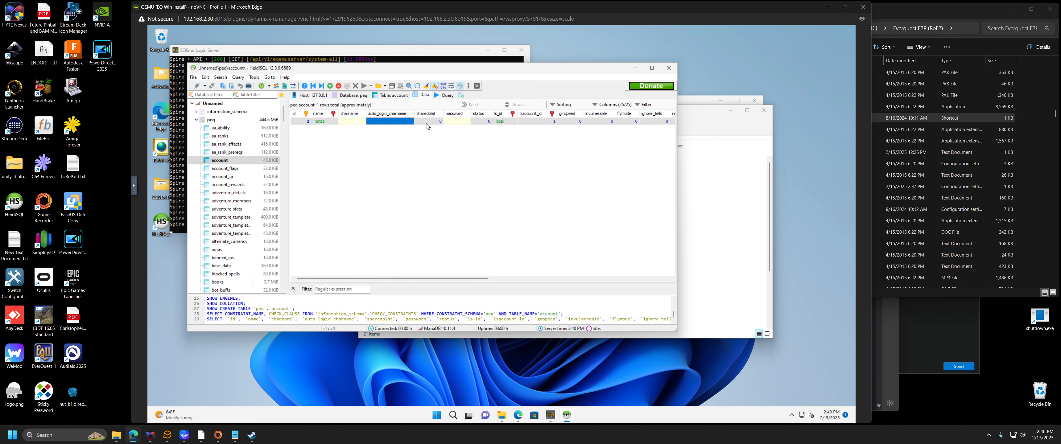
pyautogui.click(484, 124)
pyautogui.click(625, 114)
pyautogui.click(654, 122)
pyautogui.moveTo(678, 131); pyautogui.dragTo(822, 130)
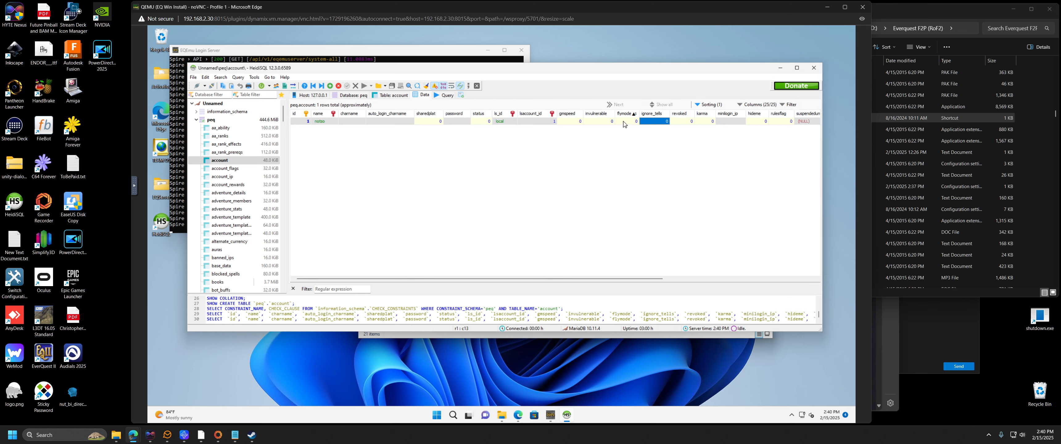
pyautogui.click(393, 144)
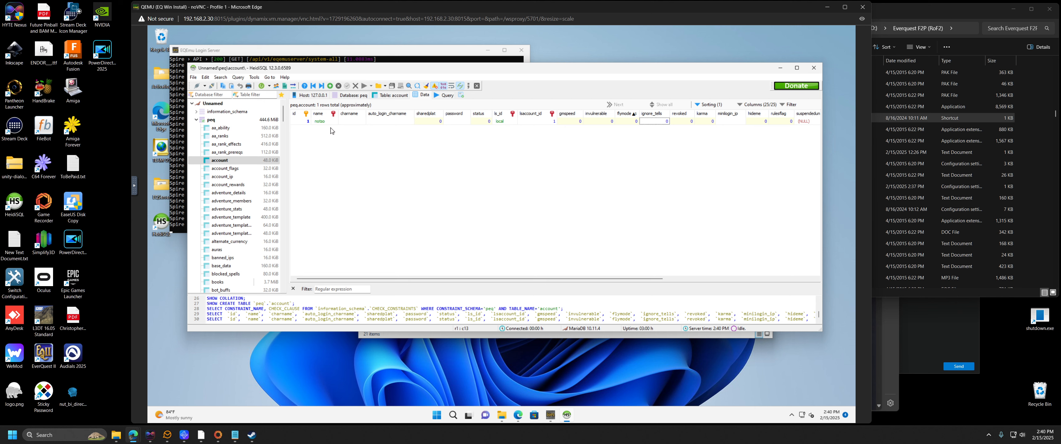
pyautogui.click(434, 122)
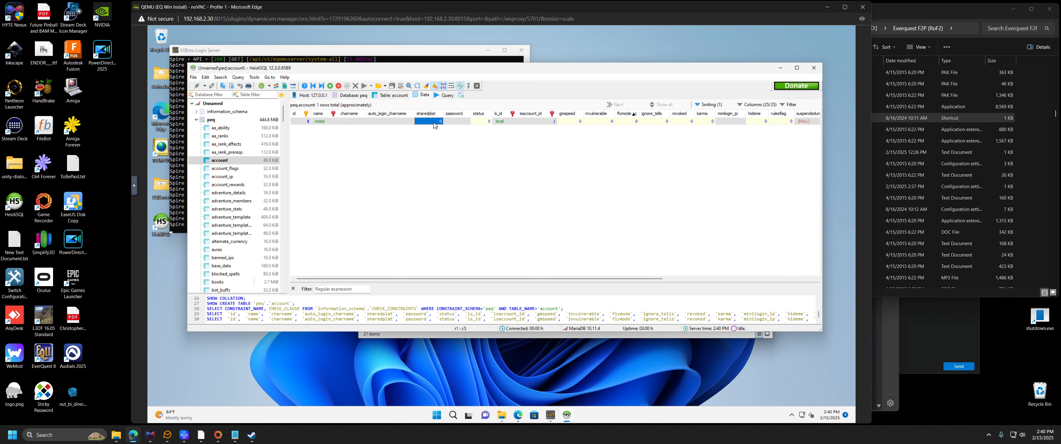
pyautogui.click(455, 122)
pyautogui.click(481, 123)
pyautogui.click(482, 123)
pyautogui.write('255')
pyautogui.press('Return')
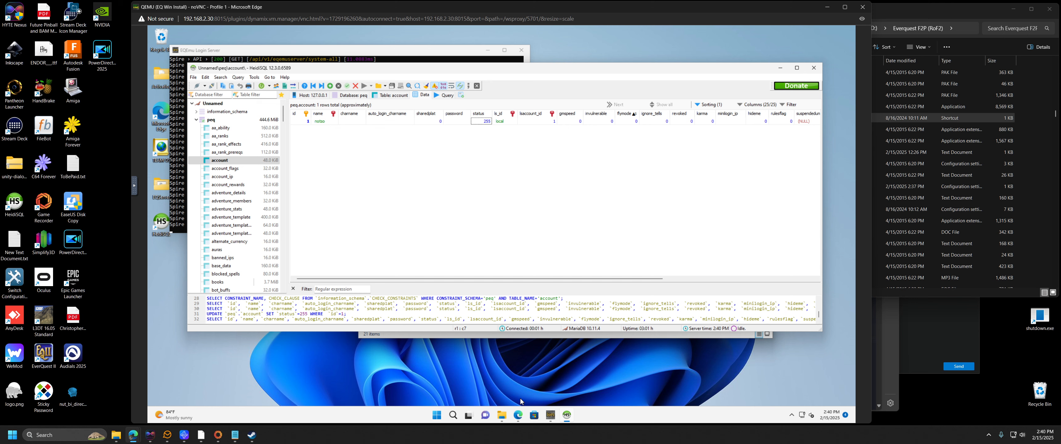
# Step: Open the Windows Server Installer documentation in the browser and read the Set a GM Account (Optional) section
pyautogui.click(518, 415)
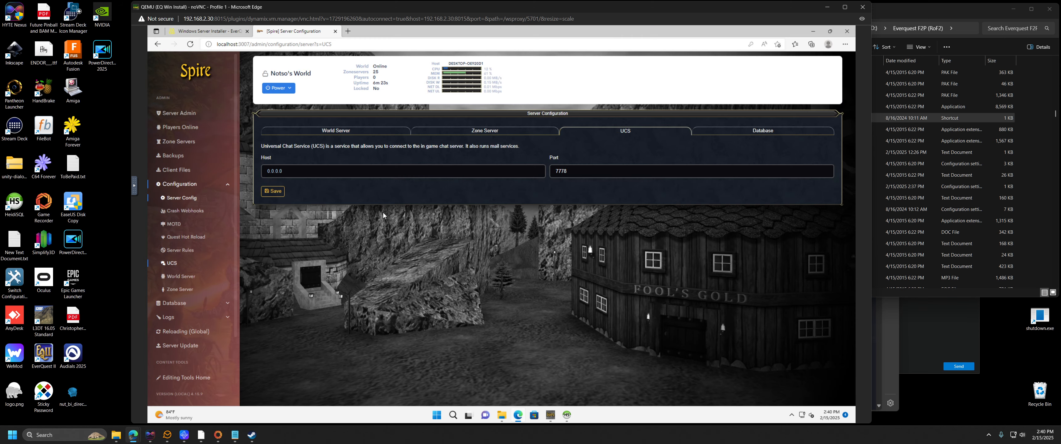
pyautogui.click(208, 33)
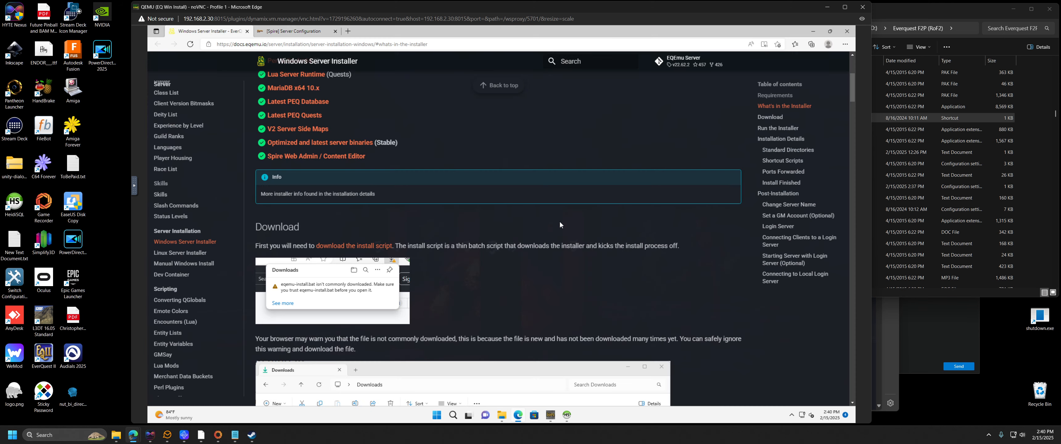
pyautogui.scroll(-10, 559, 225)
pyautogui.scroll(-20, 504, 260)
pyautogui.click(814, 216)
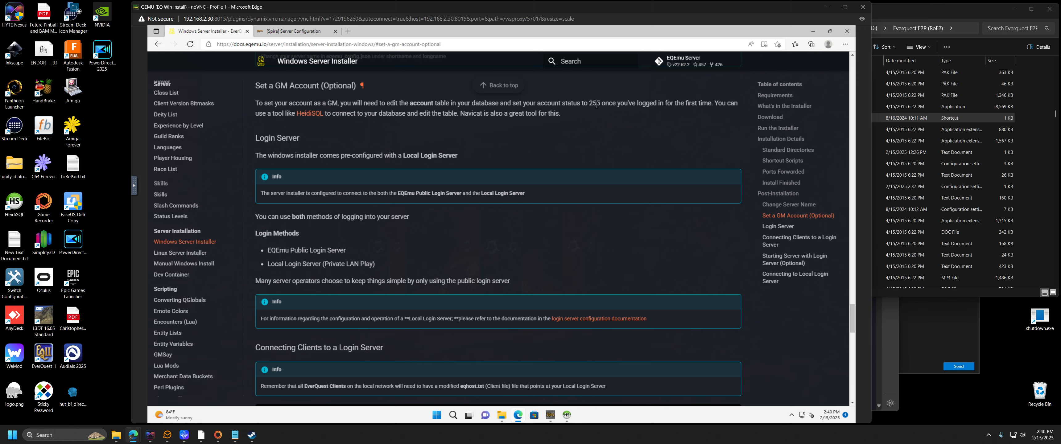
# Step: Minimize the browser and close HeidiSQL and the server folder window
pyautogui.click(813, 31)
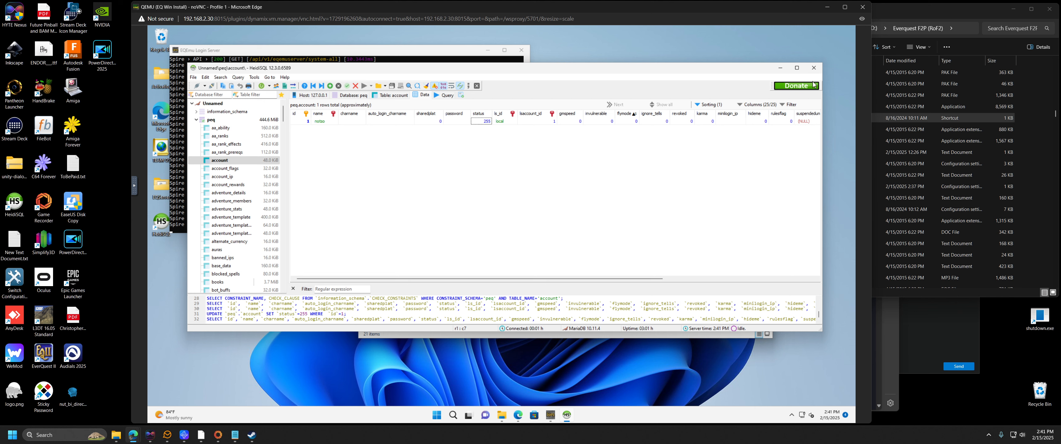
pyautogui.click(818, 71)
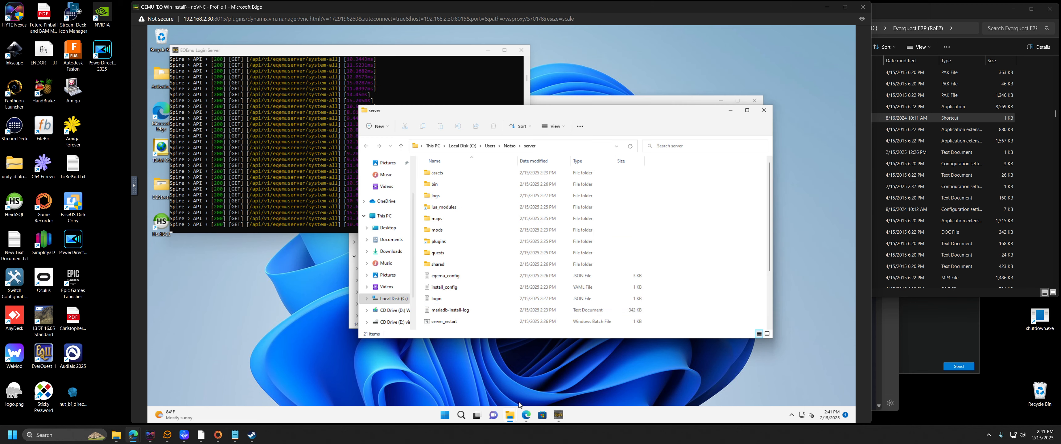
pyautogui.click(527, 416)
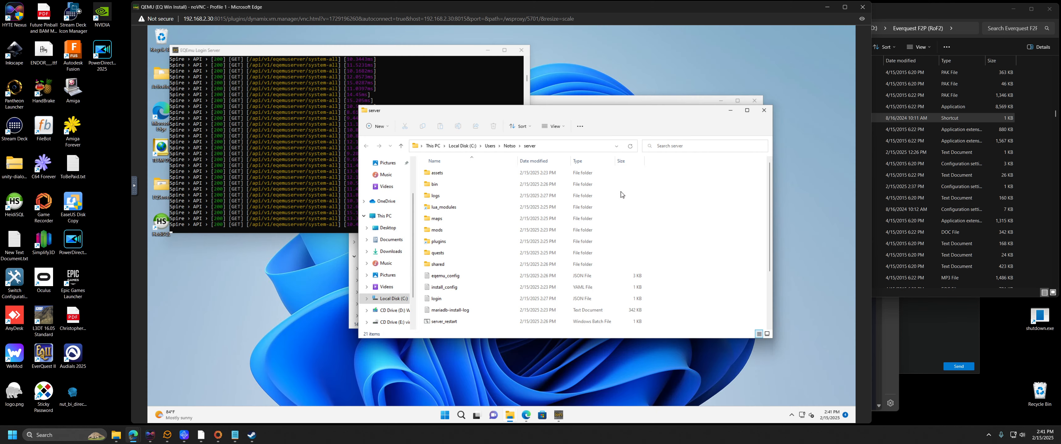
pyautogui.click(764, 110)
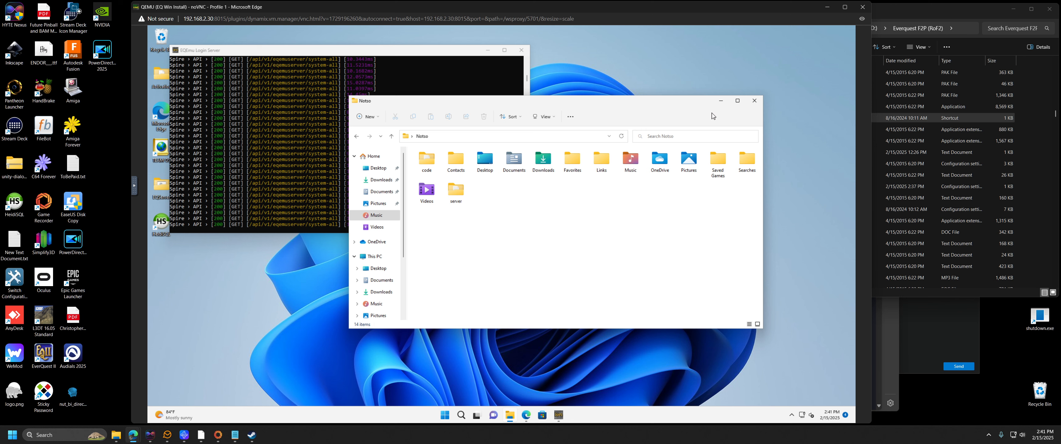
# Step: Locate the eqemu-install batch file in the Downloads folder and in the EQServer folder on the desktop
pyautogui.click(377, 179)
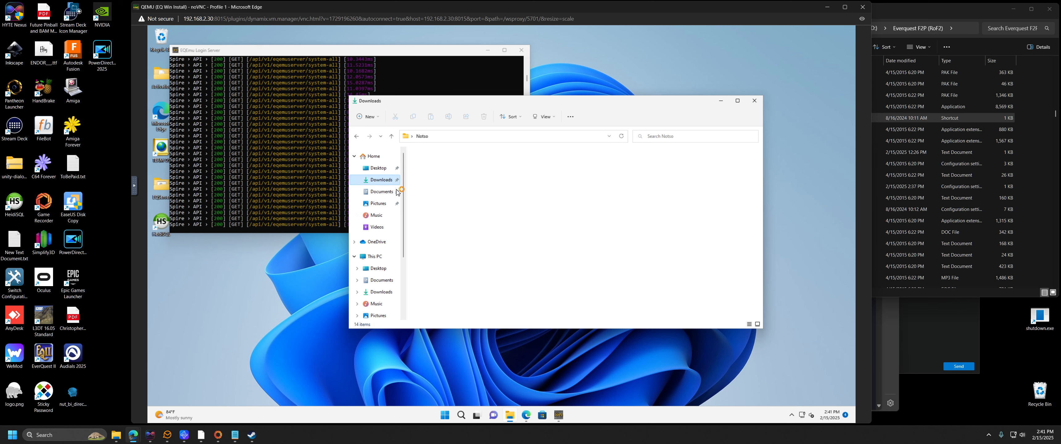
pyautogui.click(436, 173)
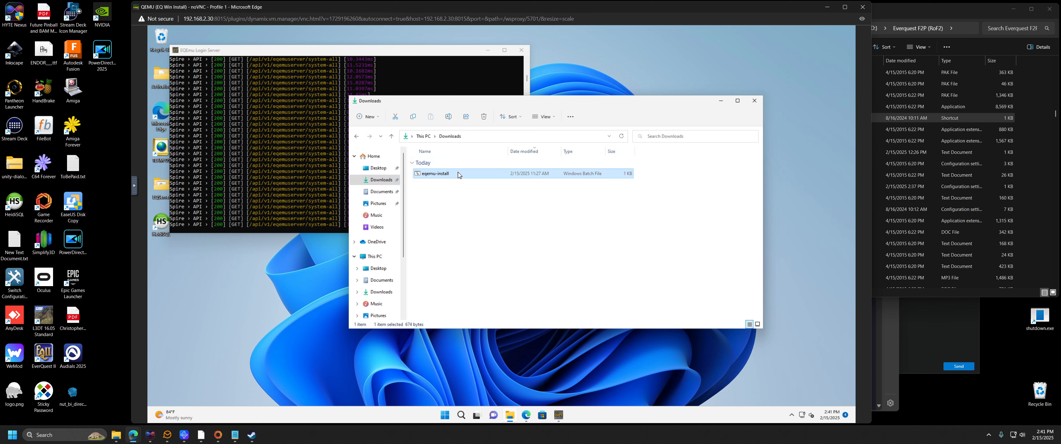
pyautogui.rightClick(435, 174)
pyautogui.click(414, 192)
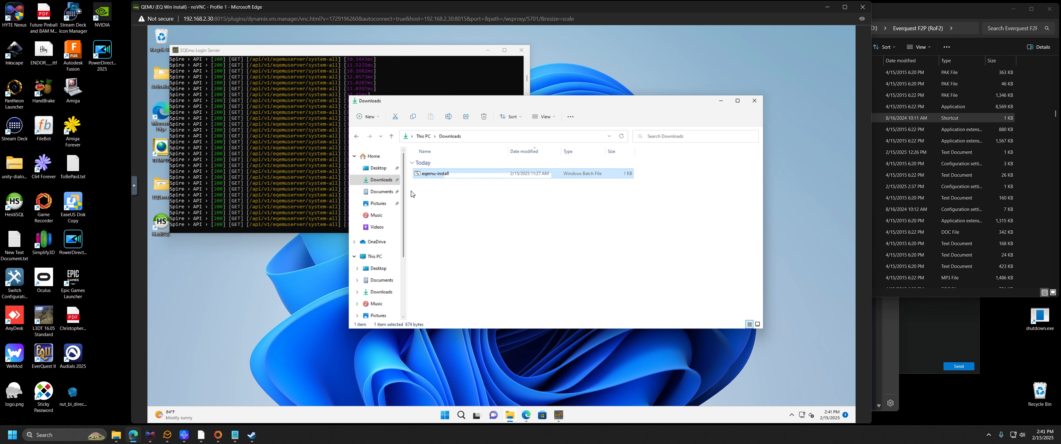
pyautogui.click(414, 192)
pyautogui.doubleClick(164, 188)
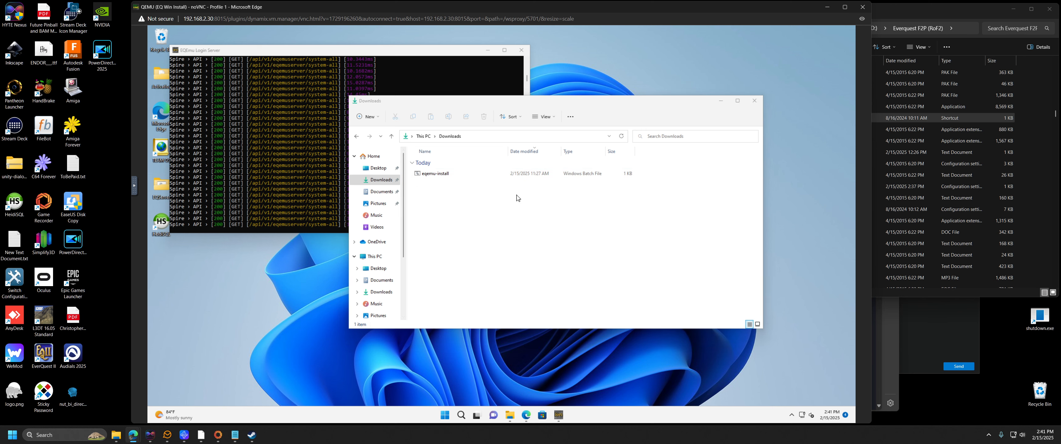
pyautogui.click(313, 201)
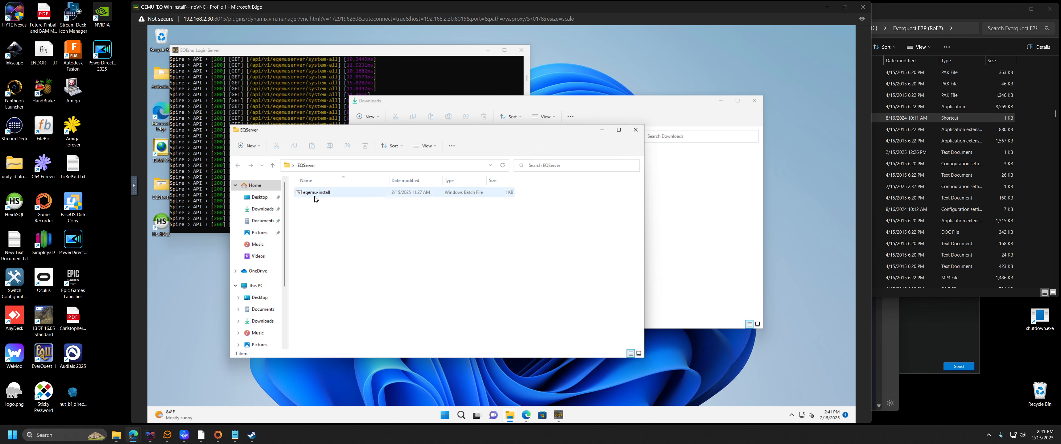
# Step: Browse through drive C and the user's profile to the server folder and select the spire application
pyautogui.moveTo(429, 181); pyautogui.dragTo(440, 87)
pyautogui.click(271, 242)
pyautogui.doubleClick(350, 247)
pyautogui.doubleClick(324, 195)
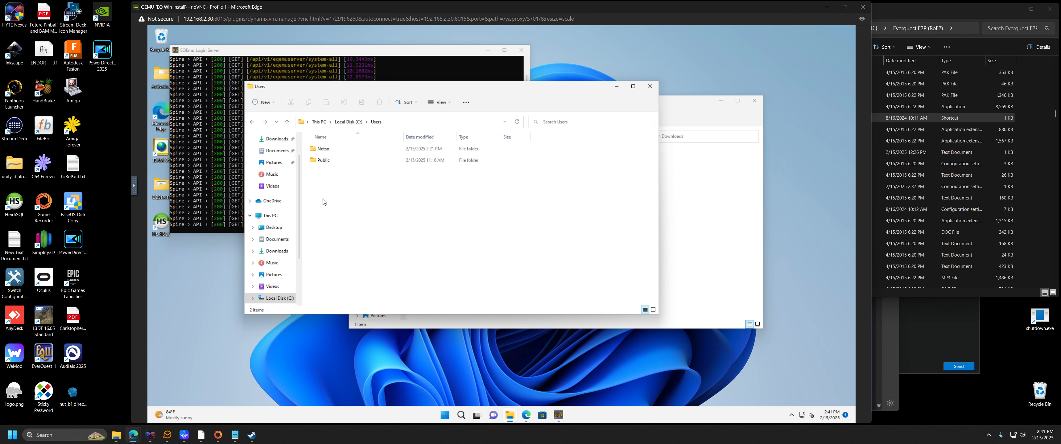
pyautogui.doubleClick(324, 149)
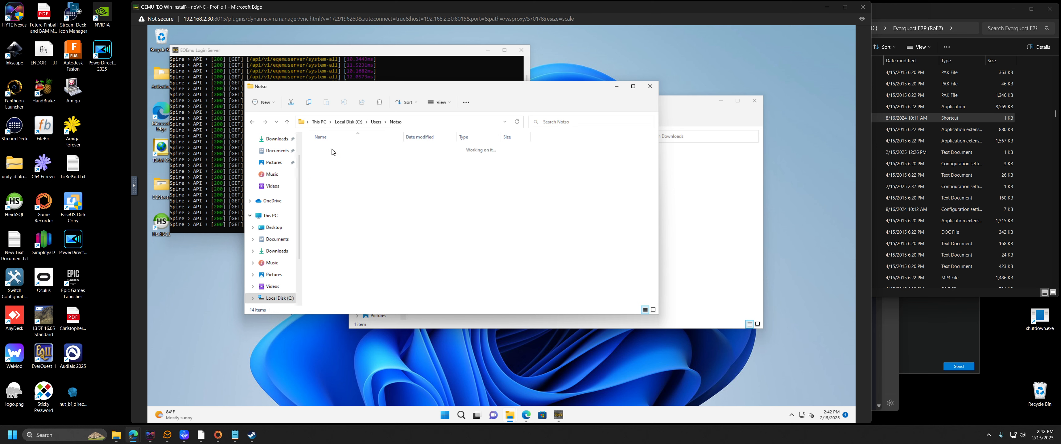
pyautogui.doubleClick(325, 286)
pyautogui.scroll(-2, 366, 189)
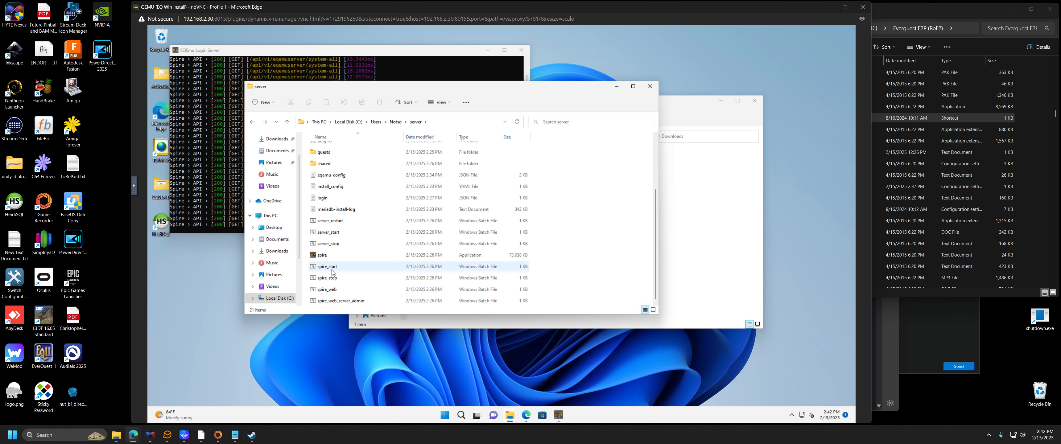
pyautogui.click(327, 256)
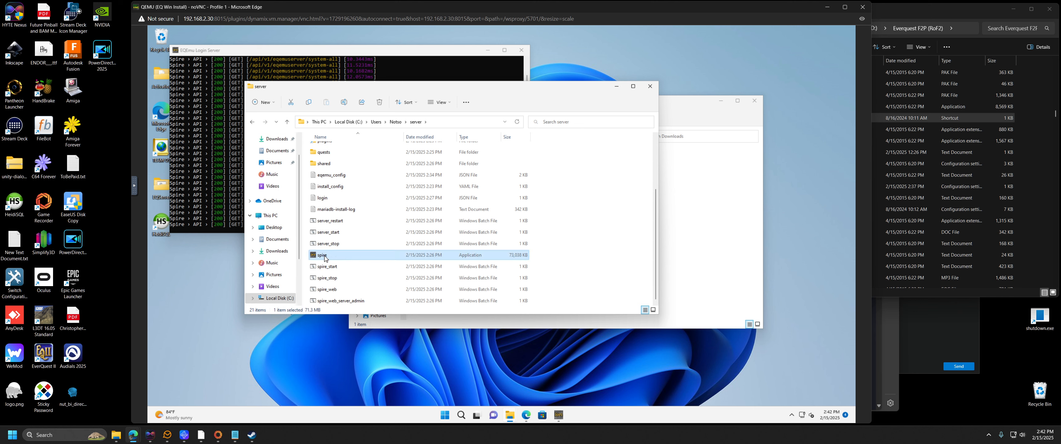
# Step: Switch to Spire in the virtual machine's browser, review the Start Server options for powering on, and close them without starting
pyautogui.click(526, 415)
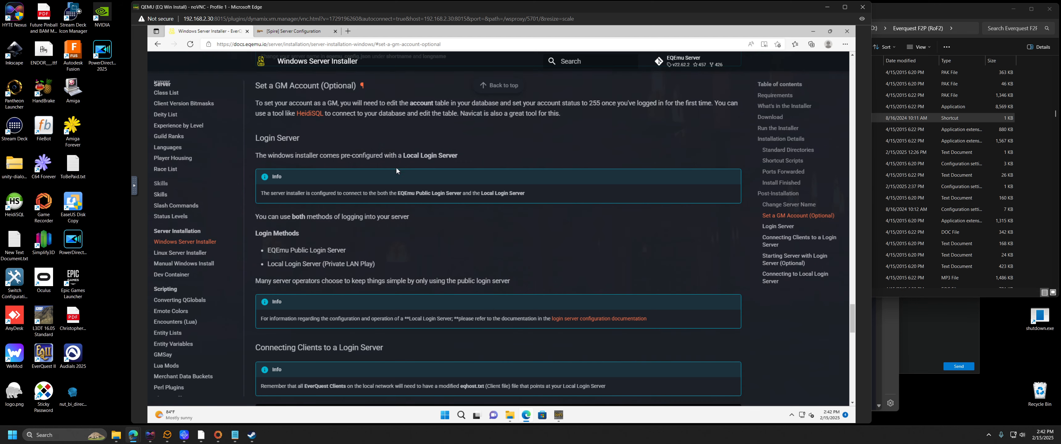
pyautogui.click(280, 33)
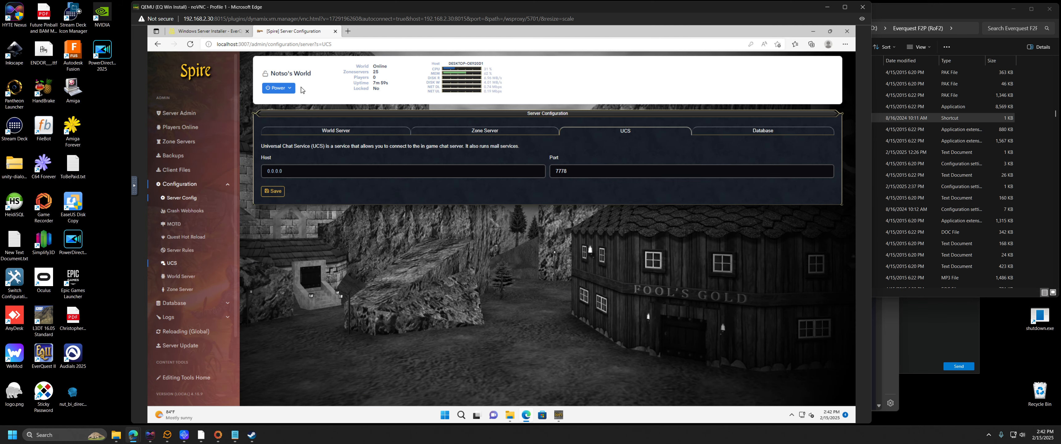
pyautogui.click(289, 87)
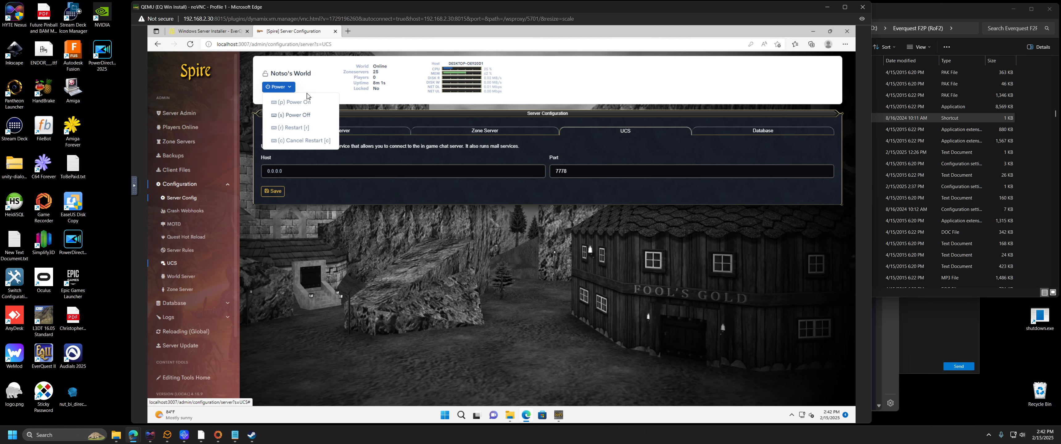
pyautogui.click(296, 102)
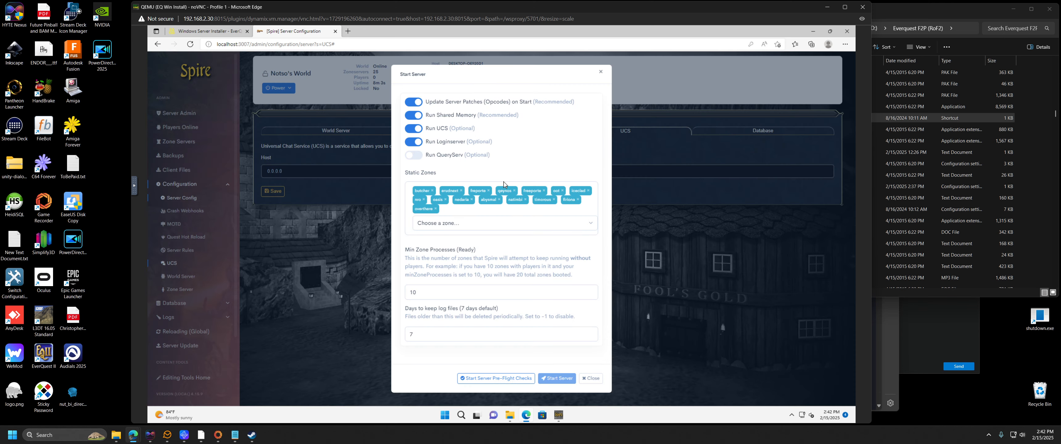
pyautogui.click(602, 73)
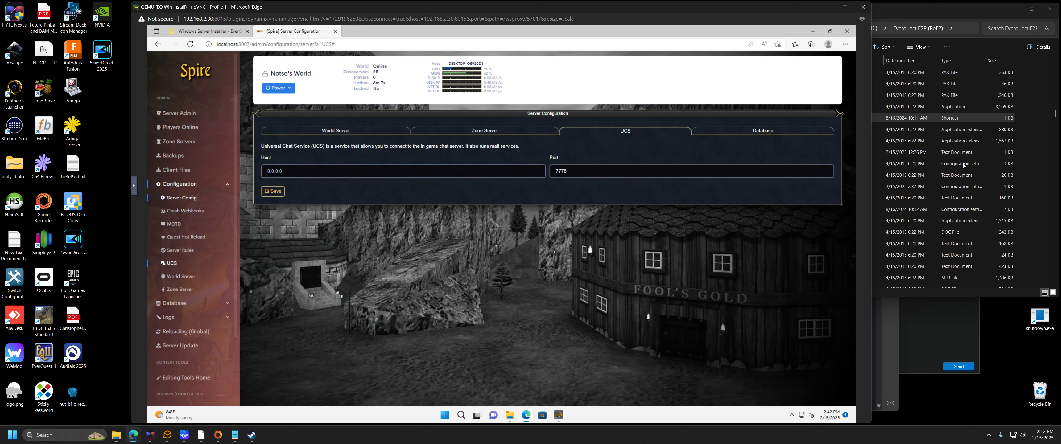
# Step: Open eqhost.txt from the Everquest F2P (RoF2) folder, examine its original and local login server Host lines, and close it
pyautogui.click(940, 11)
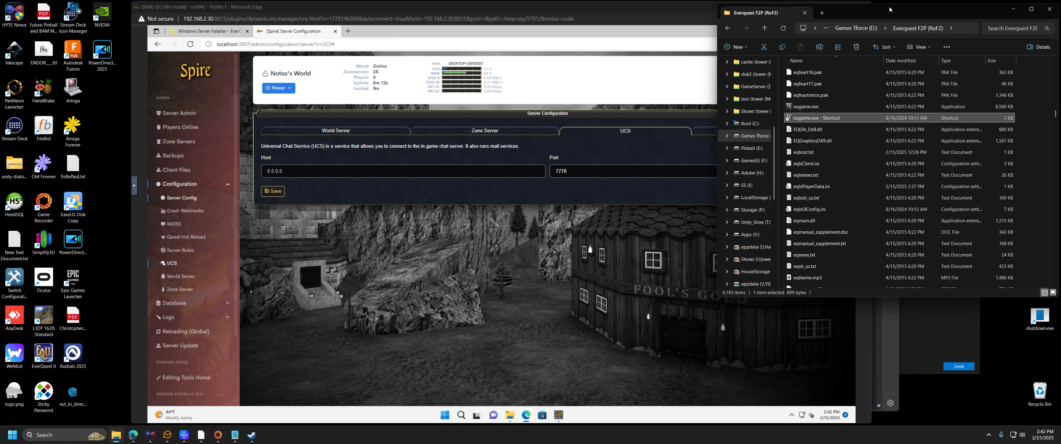
pyautogui.doubleClick(803, 152)
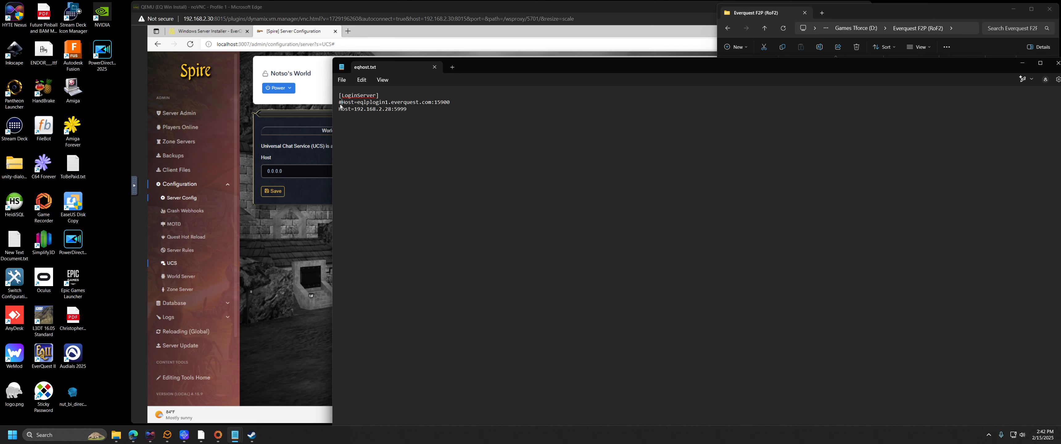
pyautogui.moveTo(341, 104); pyautogui.dragTo(336, 108)
pyautogui.moveTo(453, 103); pyautogui.dragTo(339, 106)
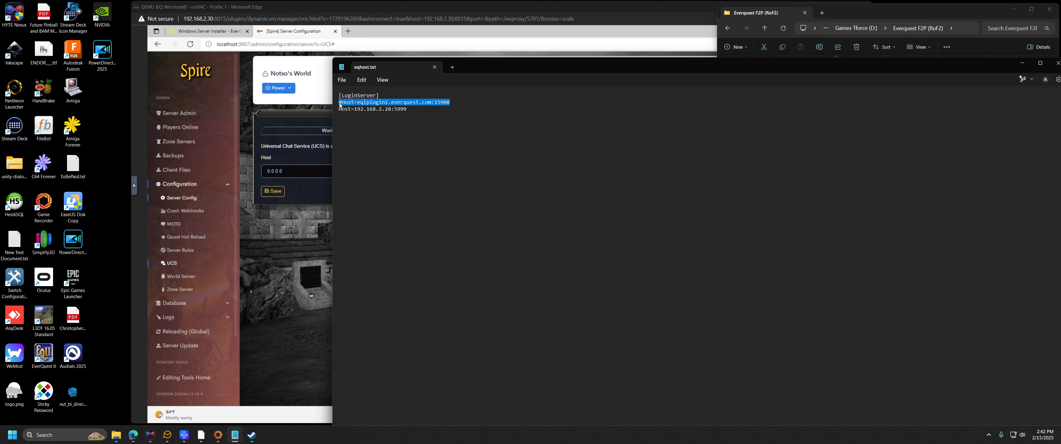
pyautogui.click(409, 110)
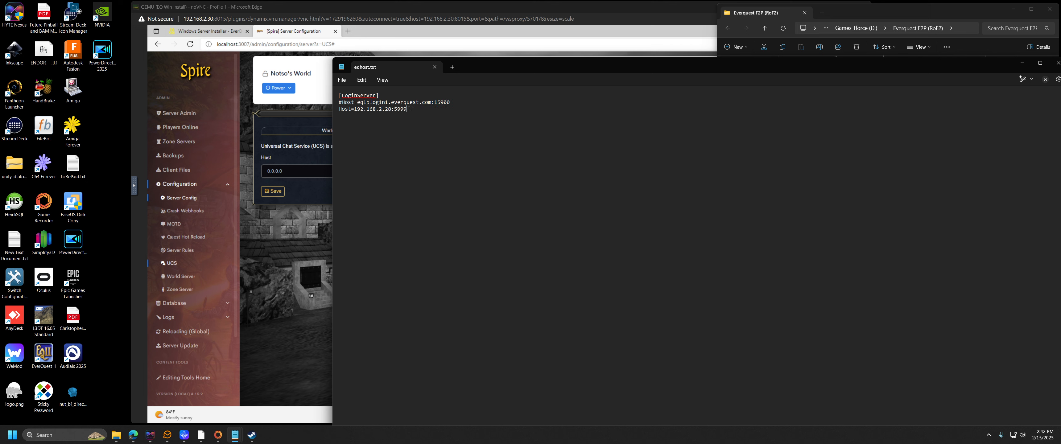
pyautogui.moveTo(410, 110); pyautogui.dragTo(339, 112)
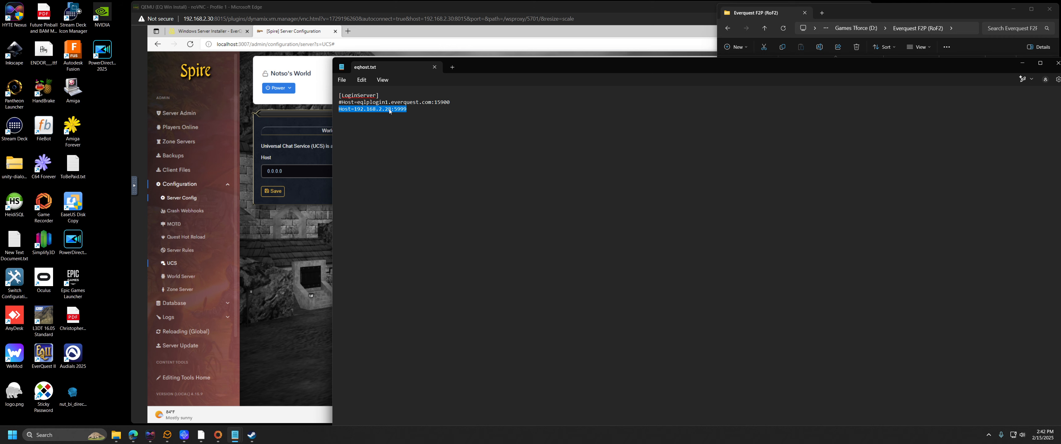
pyautogui.click(406, 110)
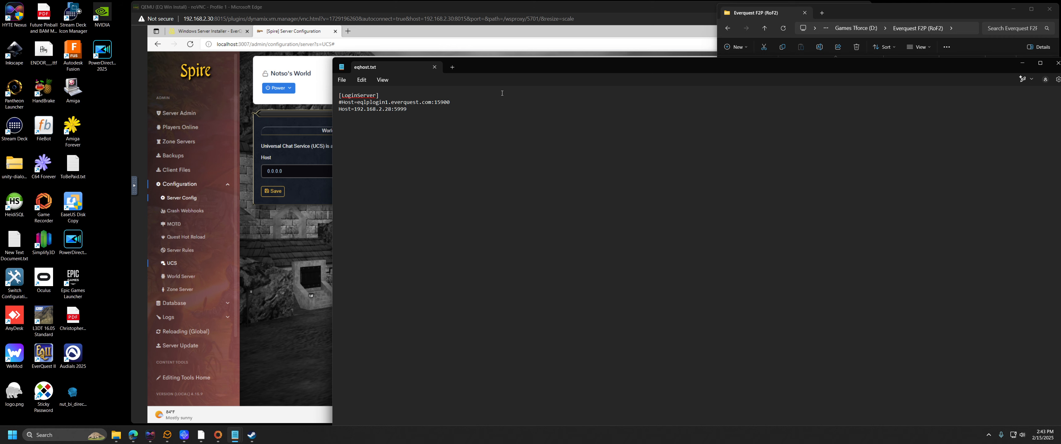
pyautogui.moveTo(609, 67); pyautogui.dragTo(569, 58)
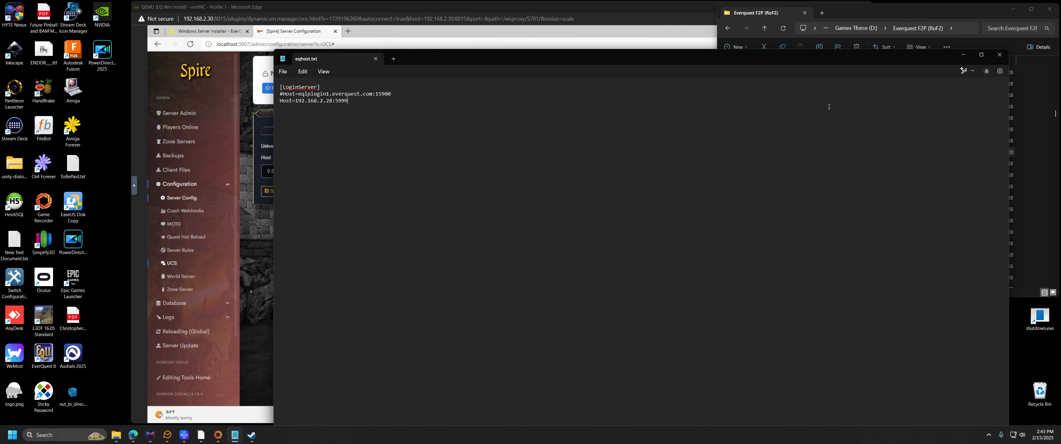
pyautogui.click(999, 55)
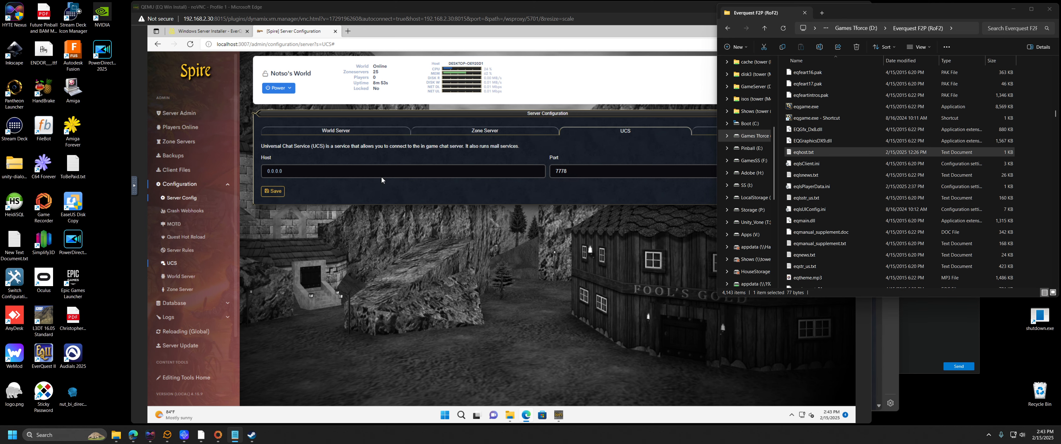
# Step: Read through the post-installation sections of the Windows Server Installer documentation, covering the GM account, login server and client connections
pyautogui.click(247, 7)
pyautogui.click(211, 34)
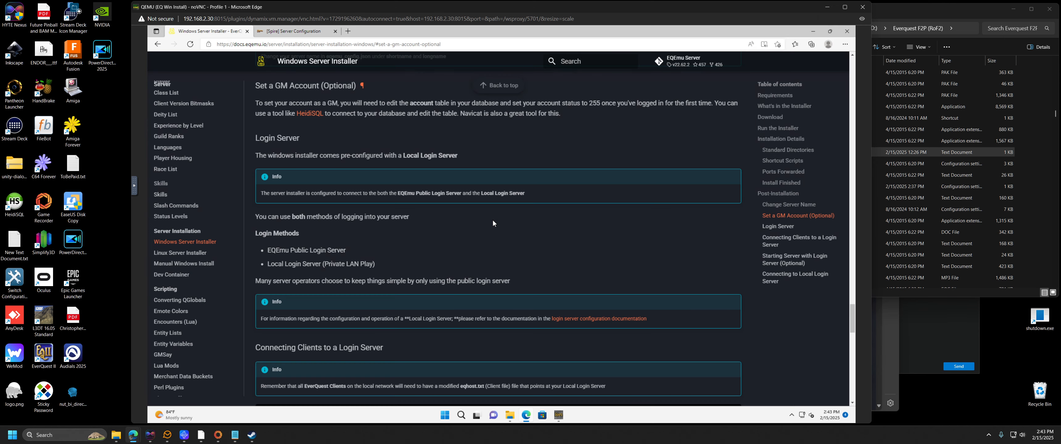
pyautogui.scroll(-5, 462, 277)
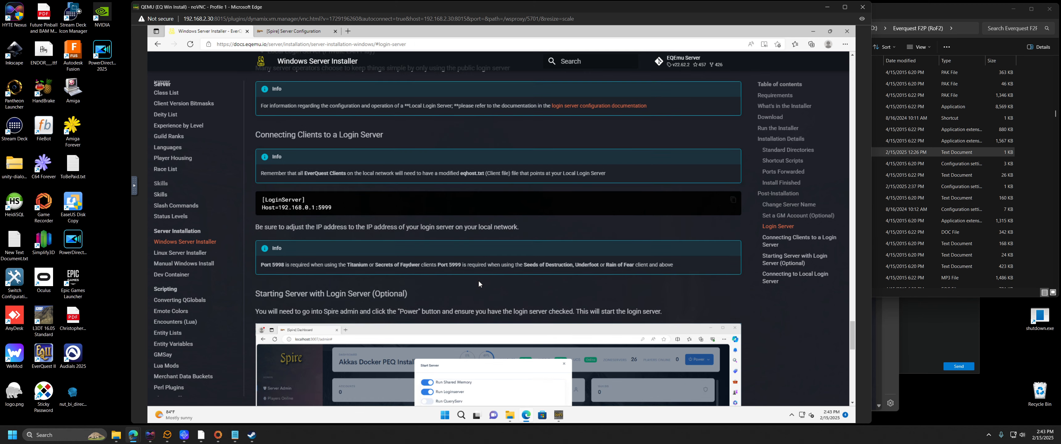
pyautogui.scroll(-9, 510, 267)
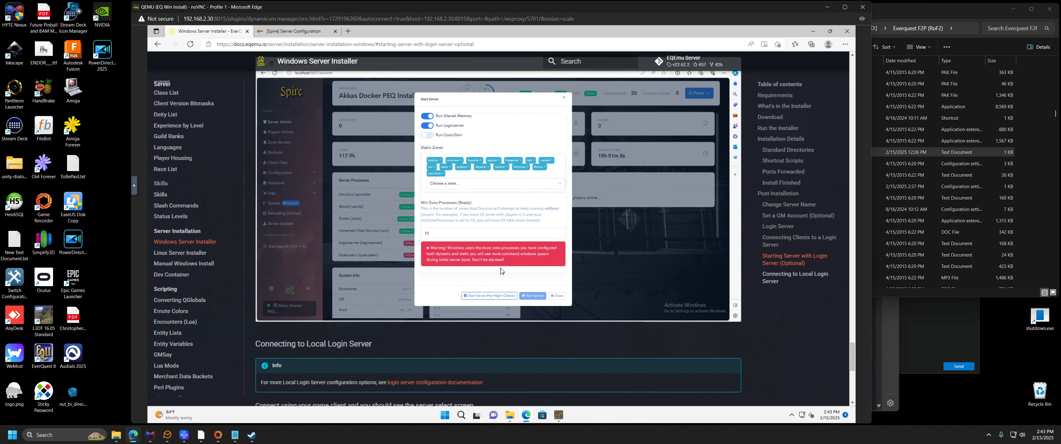
pyautogui.scroll(-4, 455, 269)
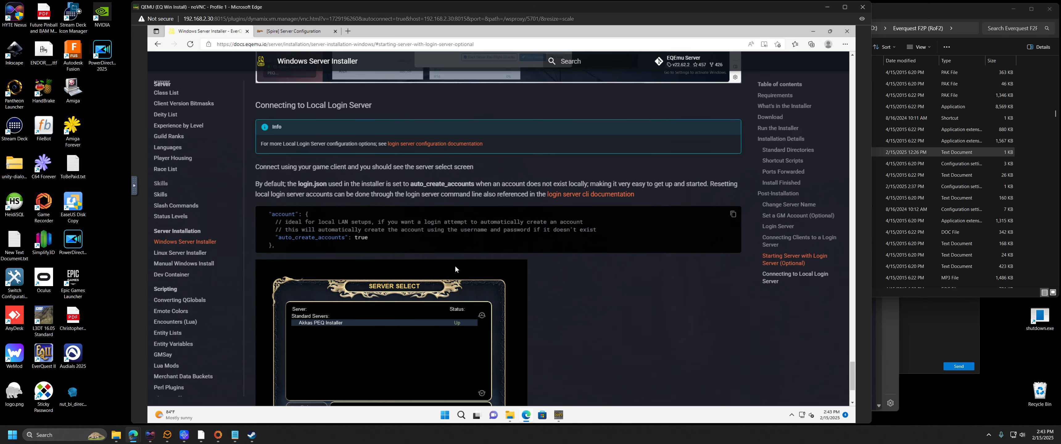
pyautogui.scroll(2, 456, 268)
pyautogui.scroll(8, 456, 267)
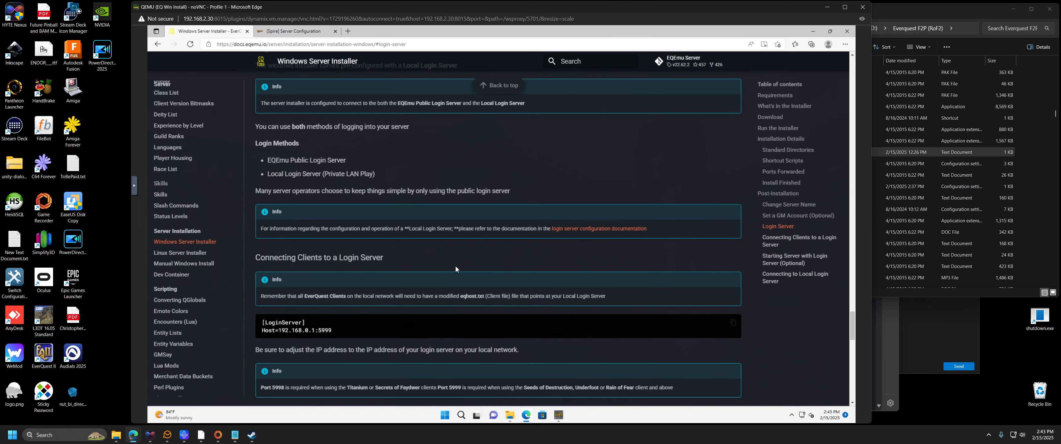
pyautogui.scroll(3, 455, 269)
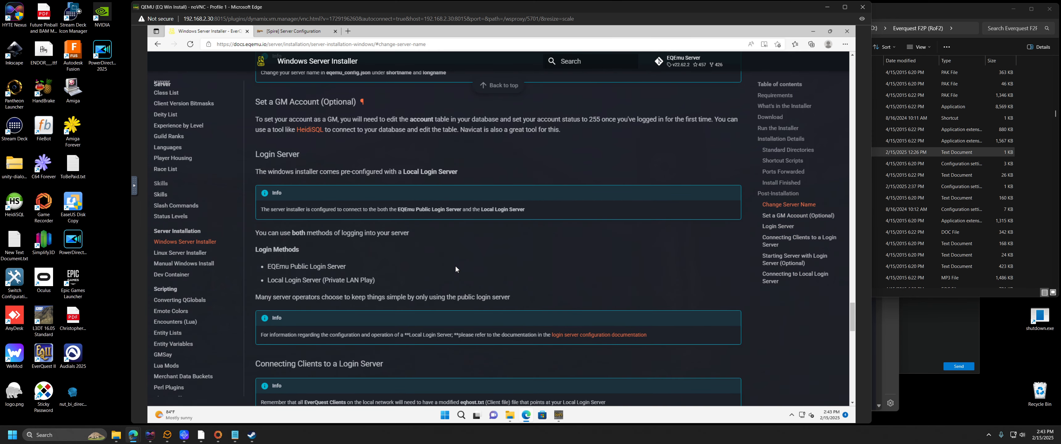
pyautogui.scroll(2, 455, 266)
pyautogui.scroll(2, 455, 267)
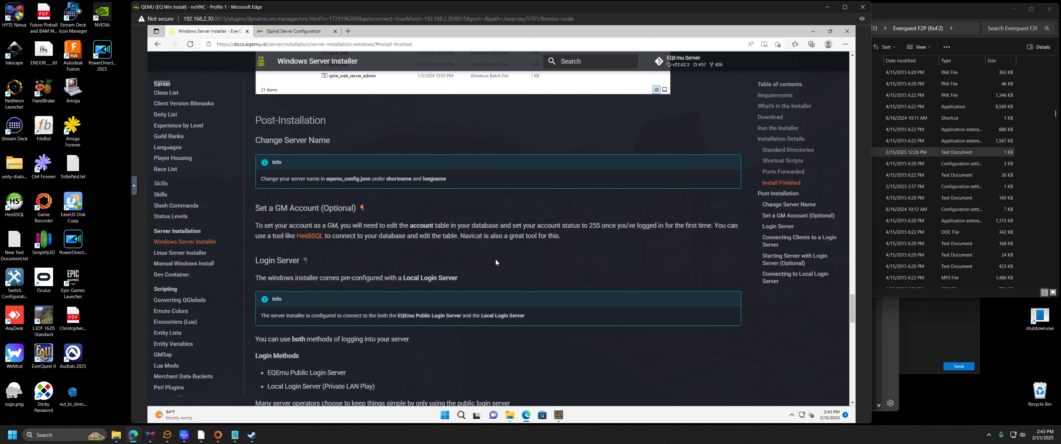
pyautogui.scroll(-4, 500, 258)
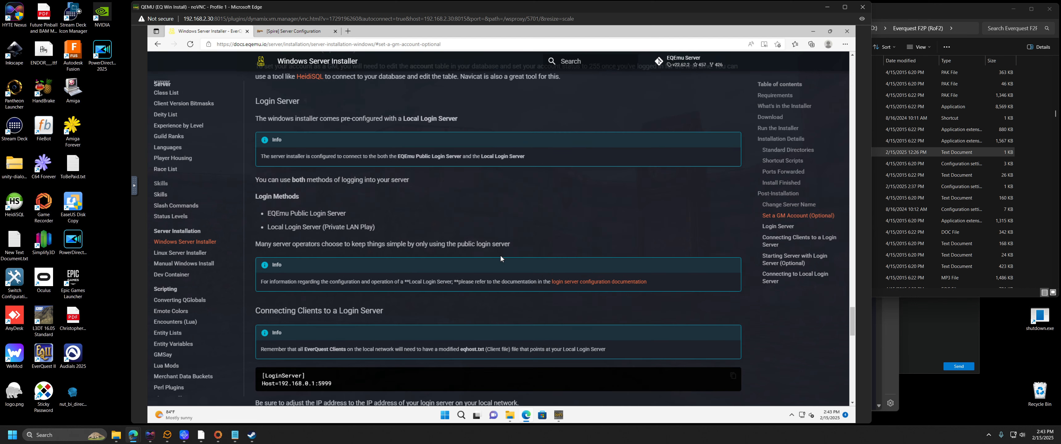
pyautogui.scroll(-1, 501, 259)
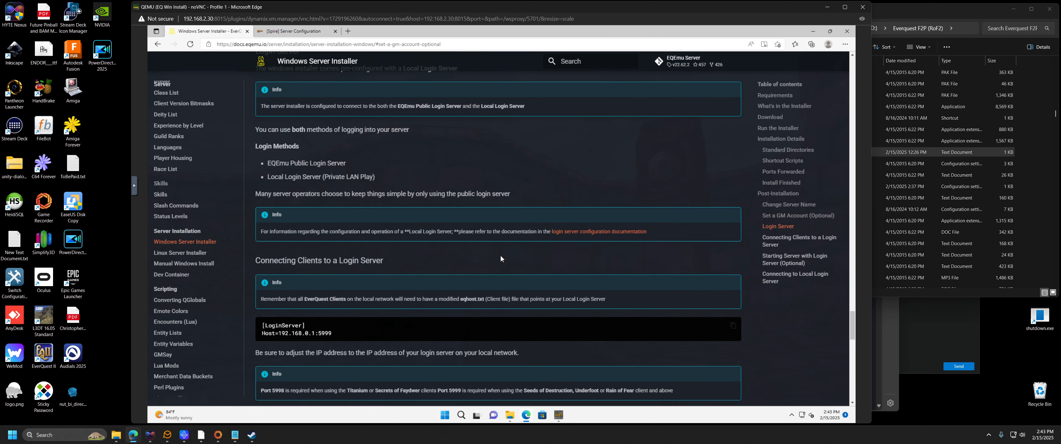
# Step: Open the login server configuration documentation, examine the Titanium and SoD client ports, and return to the installer page
pyautogui.click(614, 233)
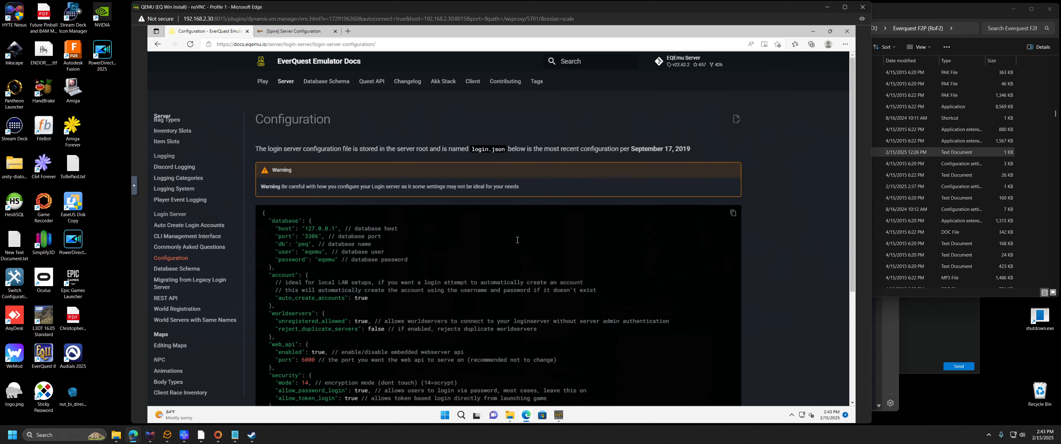
pyautogui.scroll(-4, 517, 240)
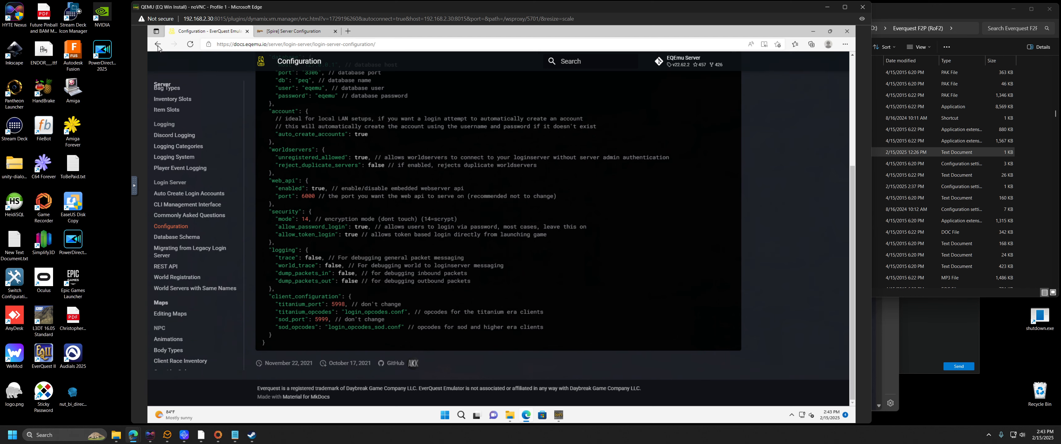
pyautogui.hotkey('alt', 'Left')
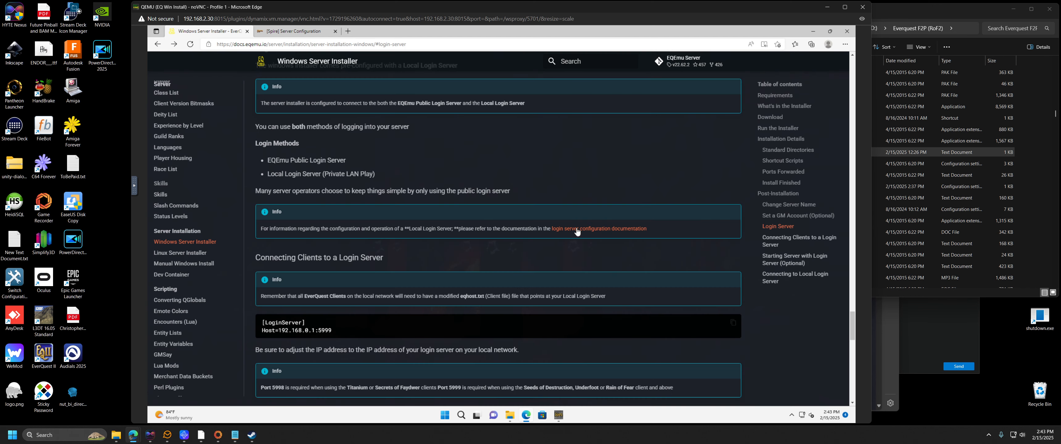
pyautogui.click(576, 233)
pyautogui.scroll(-4, 358, 300)
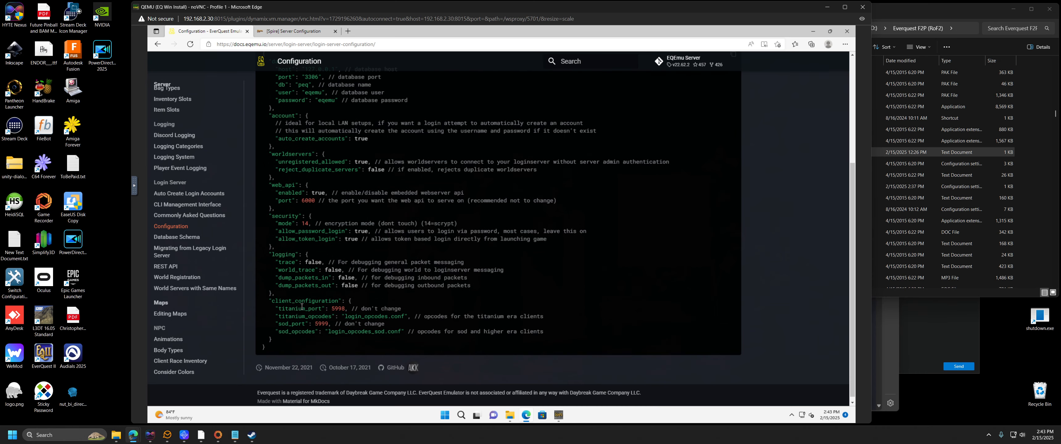
pyautogui.moveTo(278, 308); pyautogui.dragTo(346, 308)
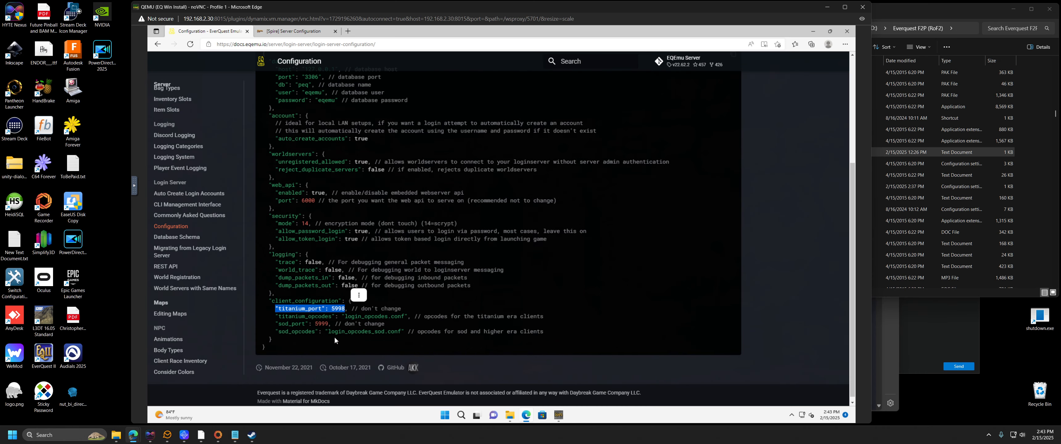
pyautogui.moveTo(275, 332)
pyautogui.mouseDown()
pyautogui.moveTo(321, 330)
pyautogui.moveTo(275, 324)
pyautogui.mouseUp()
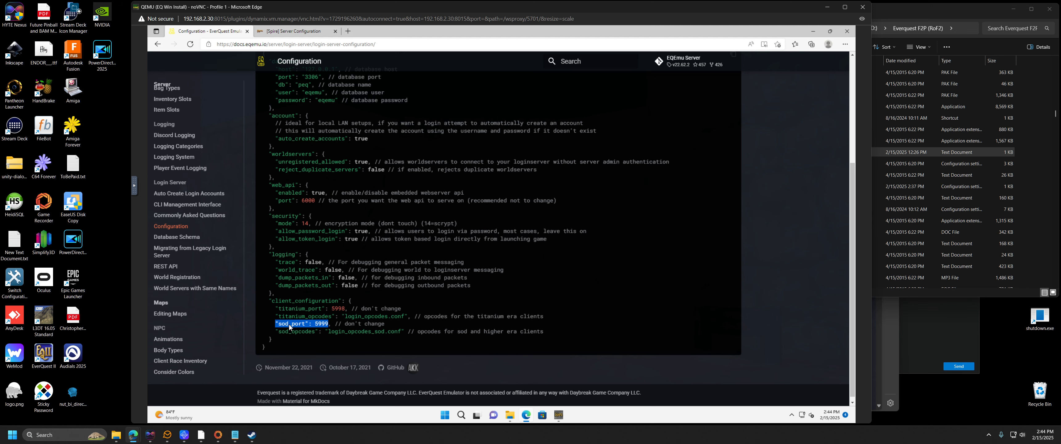
pyautogui.click(338, 313)
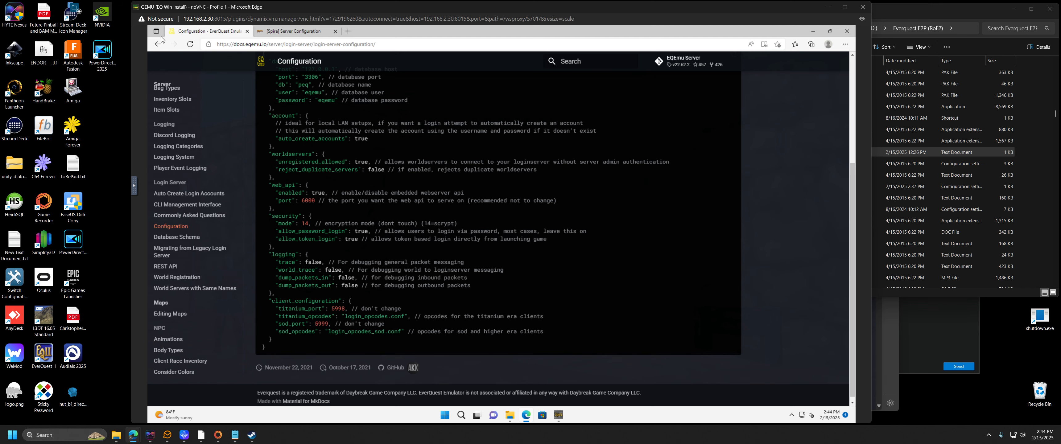
pyautogui.click(157, 46)
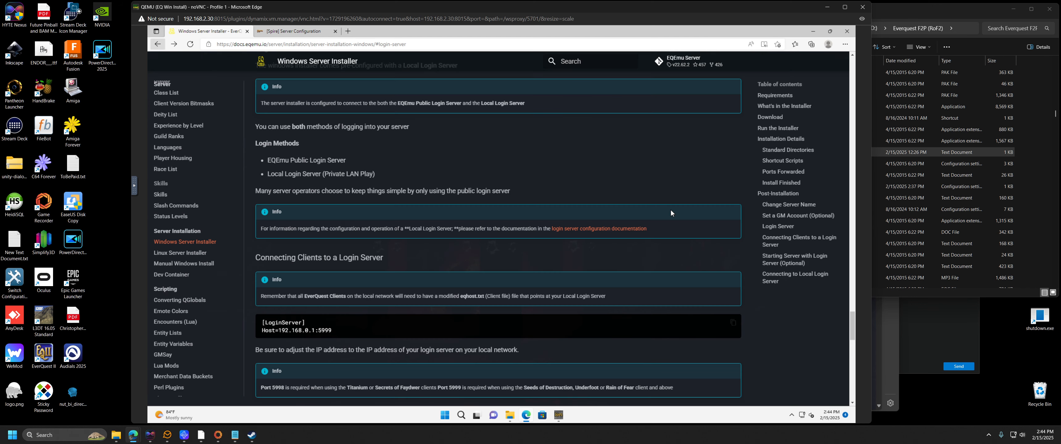
# Step: Open the properties of the eqgame.exe shortcut in the Everquest F2P (RoF2) folder
pyautogui.click(926, 155)
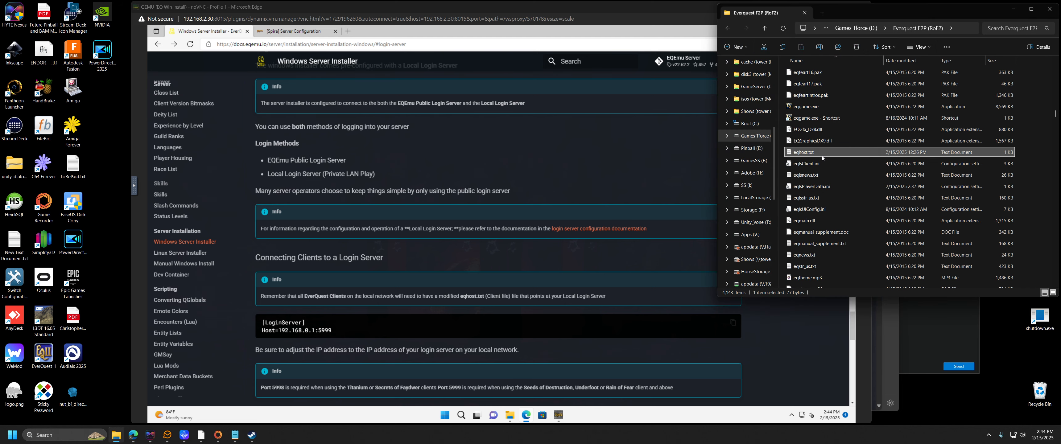
pyautogui.scroll(1, 822, 155)
pyautogui.rightClick(810, 145)
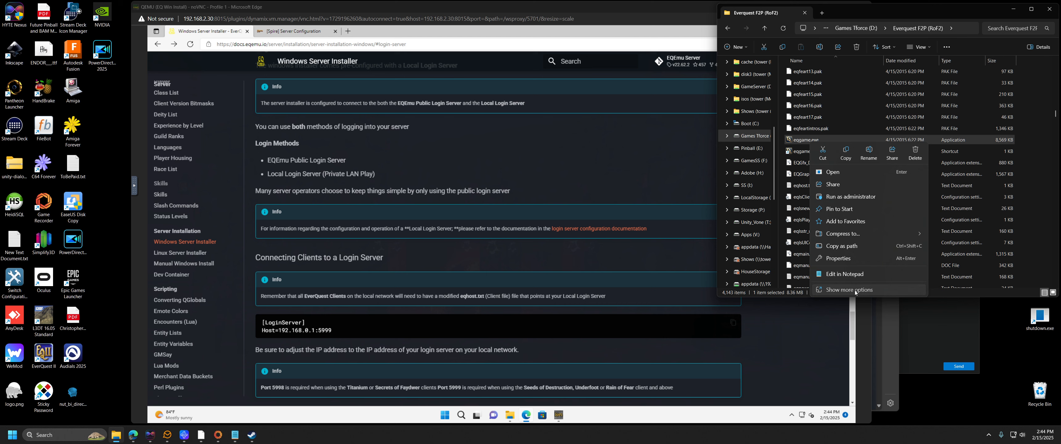
pyautogui.click(855, 291)
pyautogui.click(801, 151)
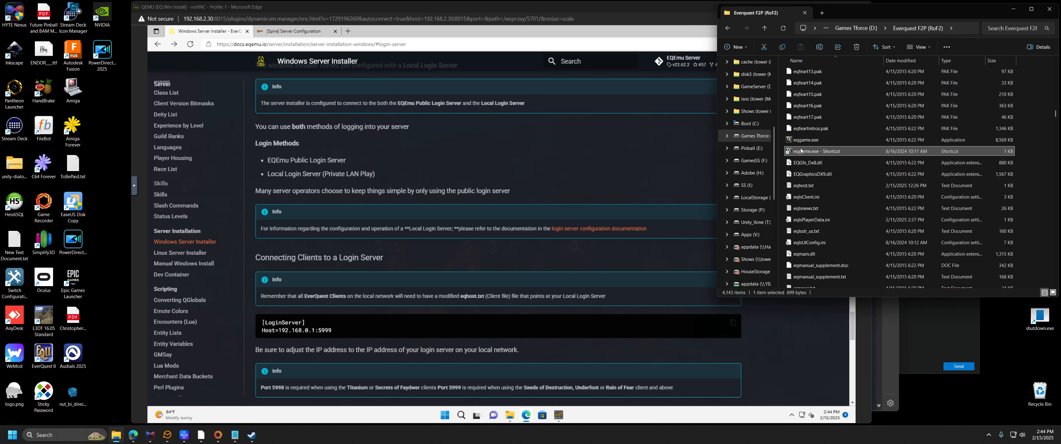
pyautogui.rightClick(801, 152)
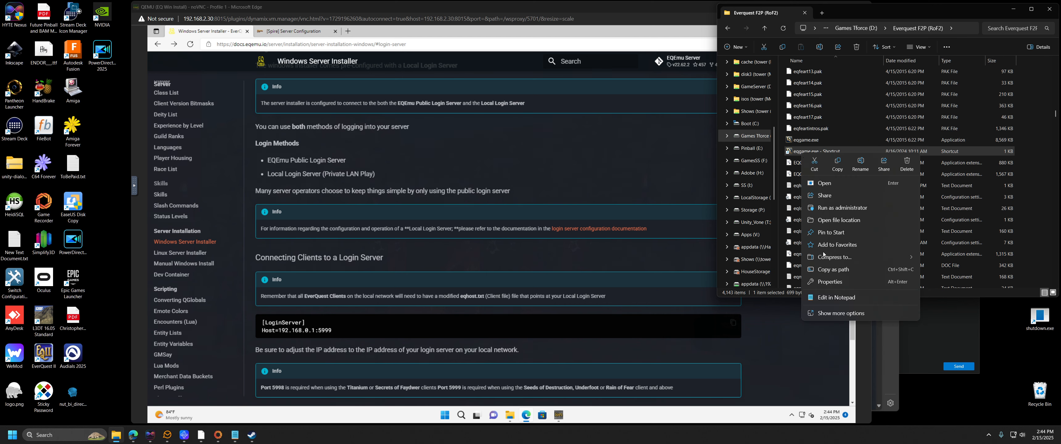
pyautogui.click(828, 282)
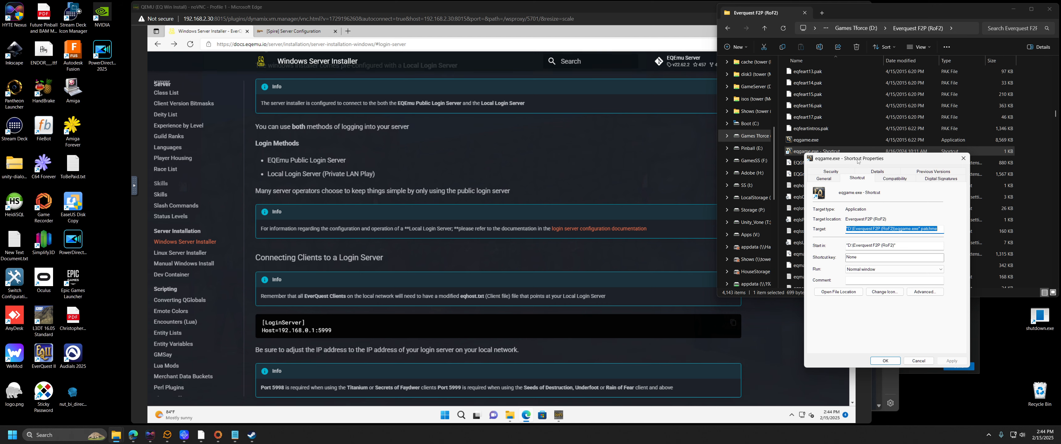
# Step: Examine the patchme argument at the end of the eqgame.exe shortcut's target and close its properties unchanged
pyautogui.moveTo(867, 158); pyautogui.dragTo(543, 98)
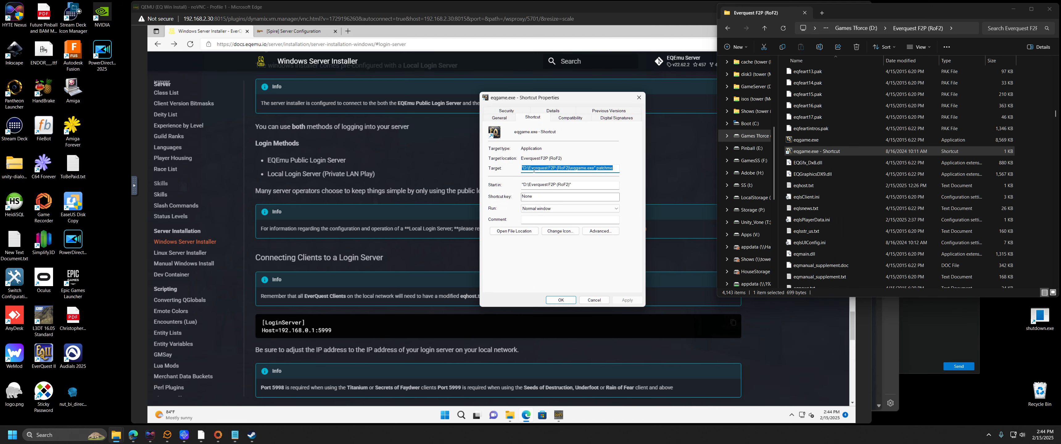
pyautogui.click(597, 169)
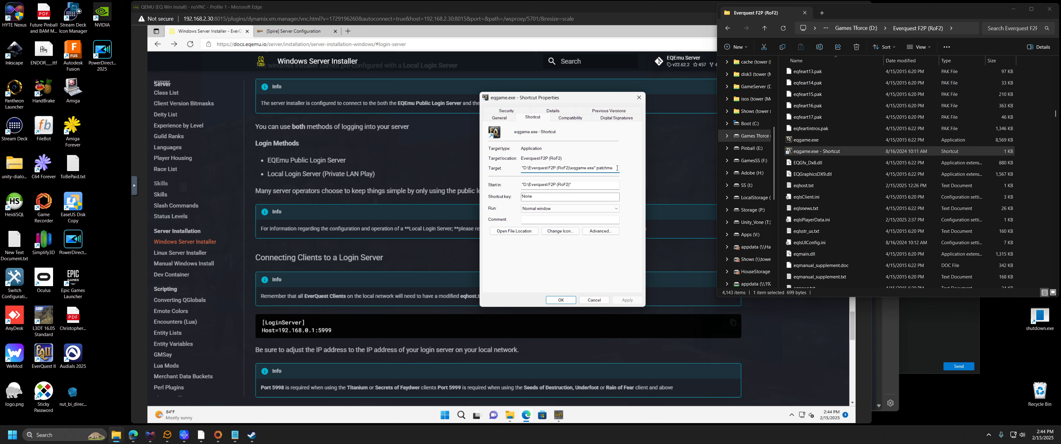
pyautogui.moveTo(617, 168); pyautogui.dragTo(596, 169)
pyautogui.click(615, 169)
pyautogui.click(584, 301)
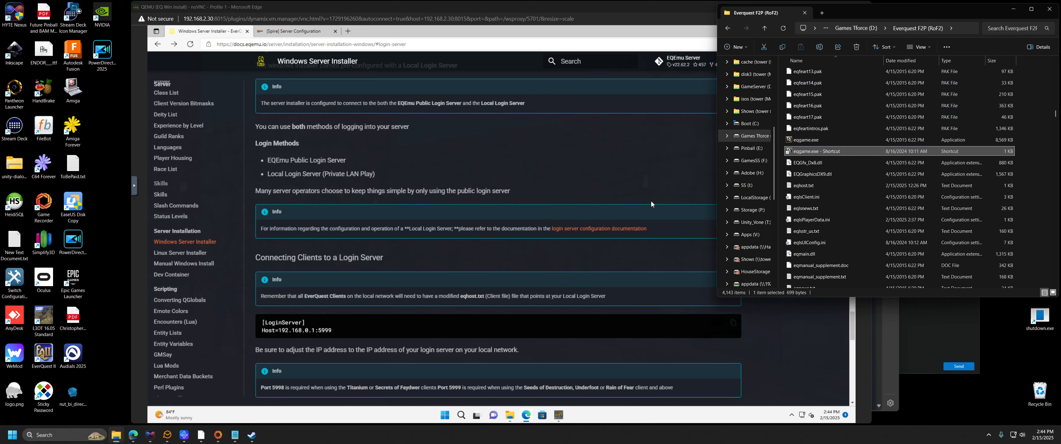
# Step: Switch to the virtual machine, check the EQEmu Login Server console, and return to the browser
pyautogui.click(625, 171)
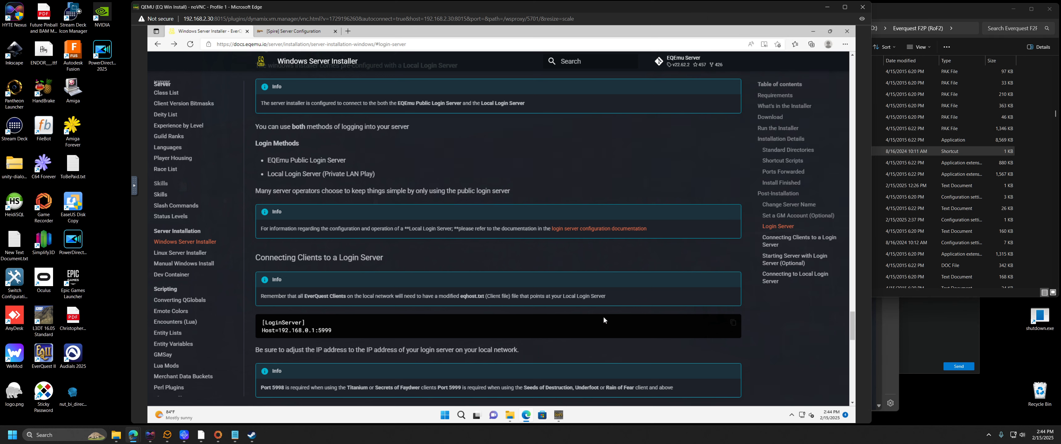
pyautogui.click(561, 415)
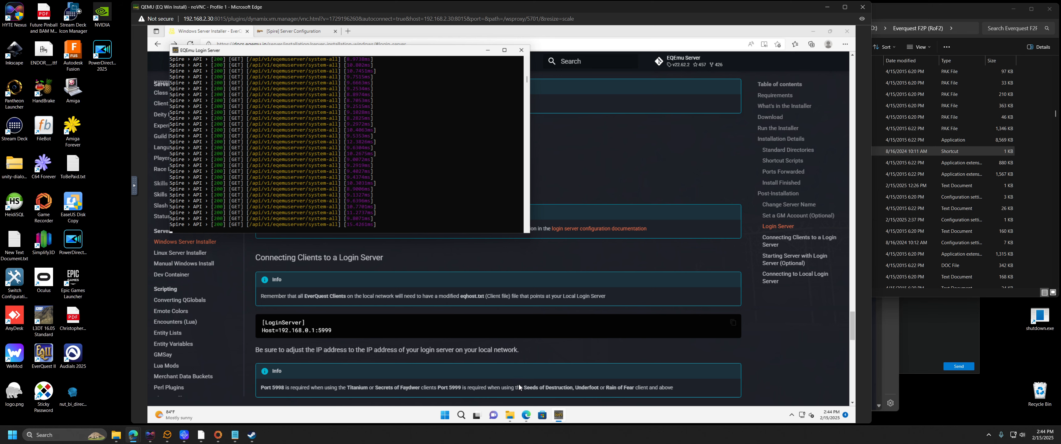
pyautogui.click(527, 414)
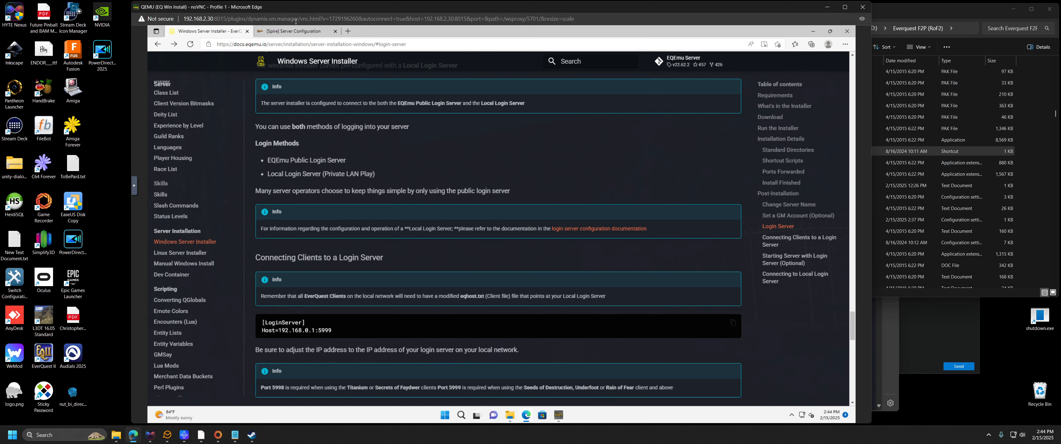
# Step: Review Spire's MOTD, Quest Hot Reload, Discord Webhooks and Server Update pages
pyautogui.click(295, 33)
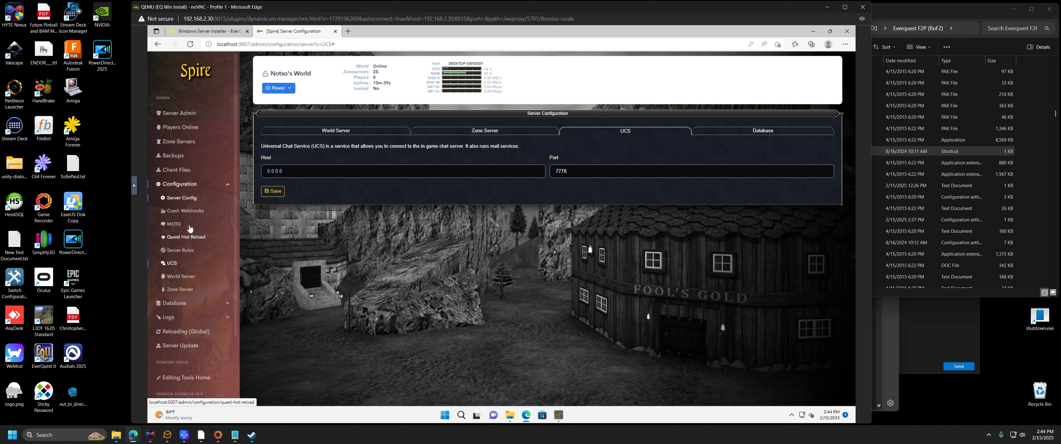
pyautogui.click(175, 225)
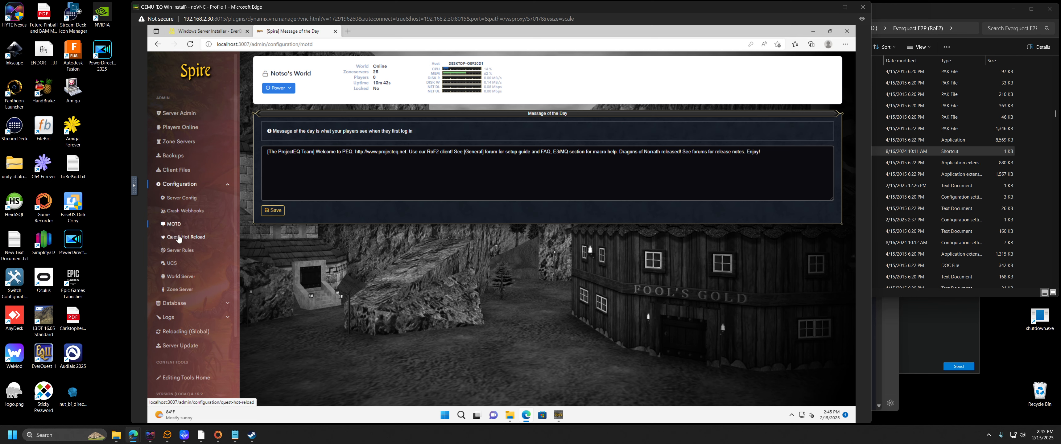
pyautogui.click(184, 237)
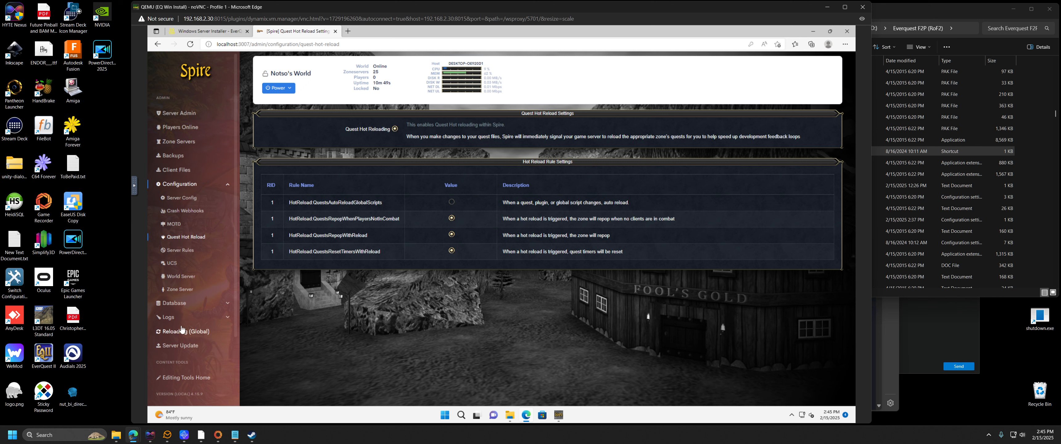
pyautogui.click(174, 318)
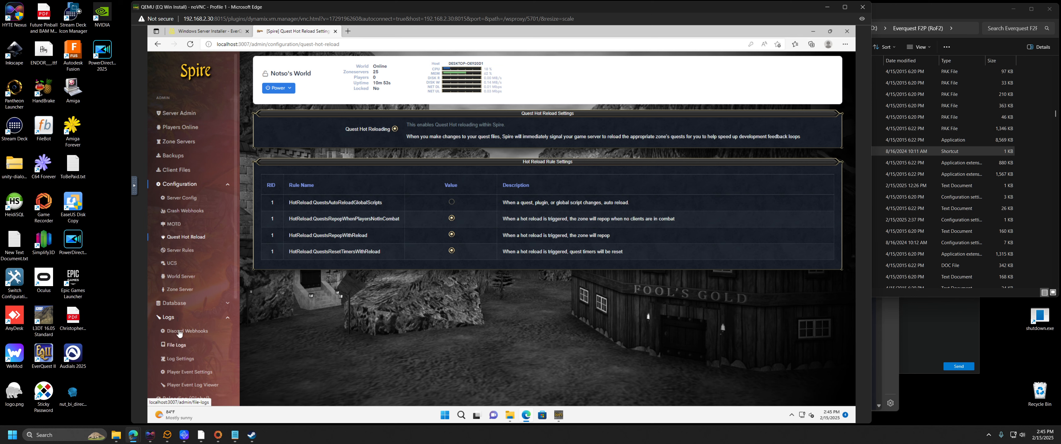
pyautogui.click(181, 333)
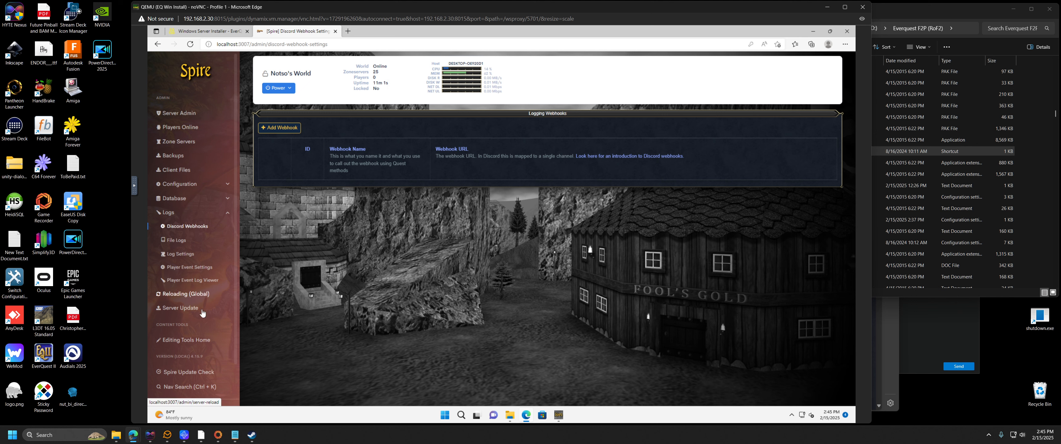
pyautogui.click(186, 309)
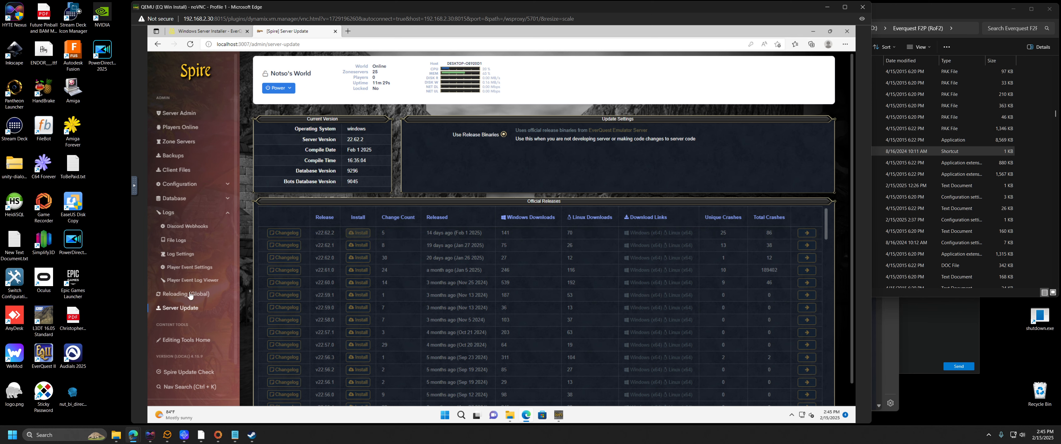
# Step: Open the Spire editing tools home, skim its release notes, and view the bot spells list
pyautogui.click(186, 342)
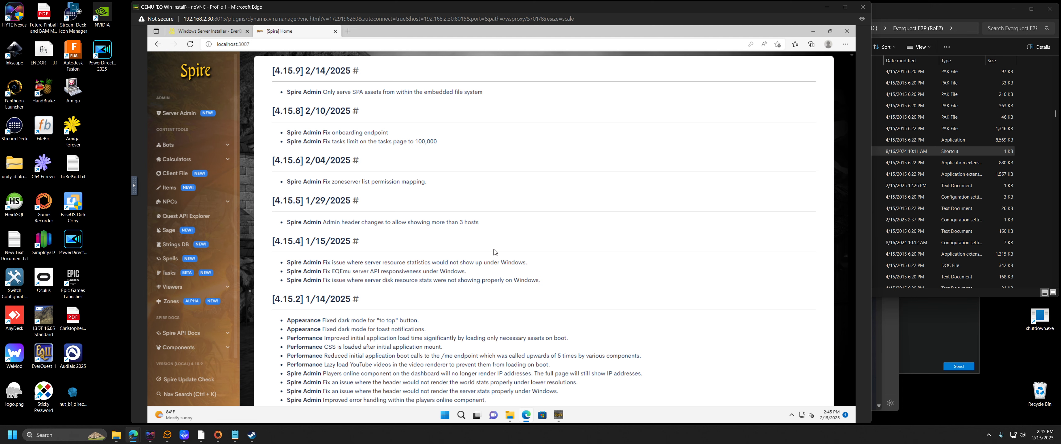
pyautogui.scroll(-5, 488, 245)
pyautogui.scroll(5, 487, 244)
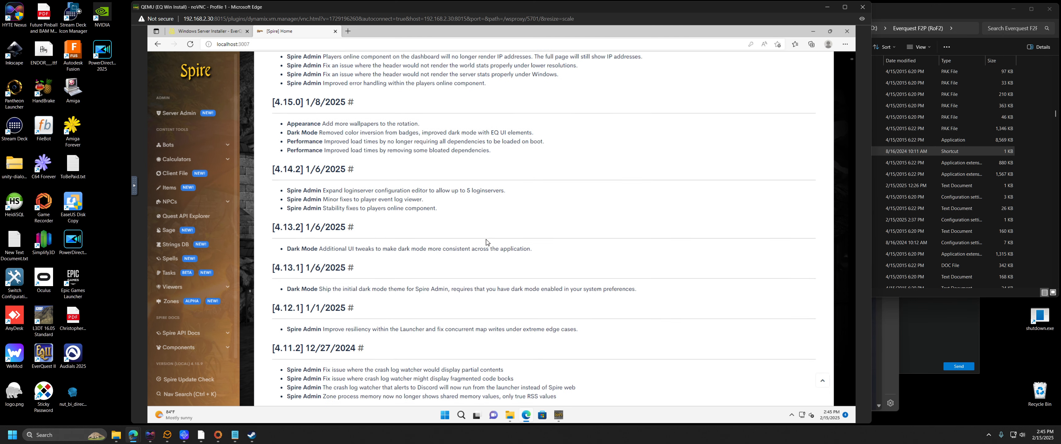
pyautogui.click(167, 145)
pyautogui.click(171, 161)
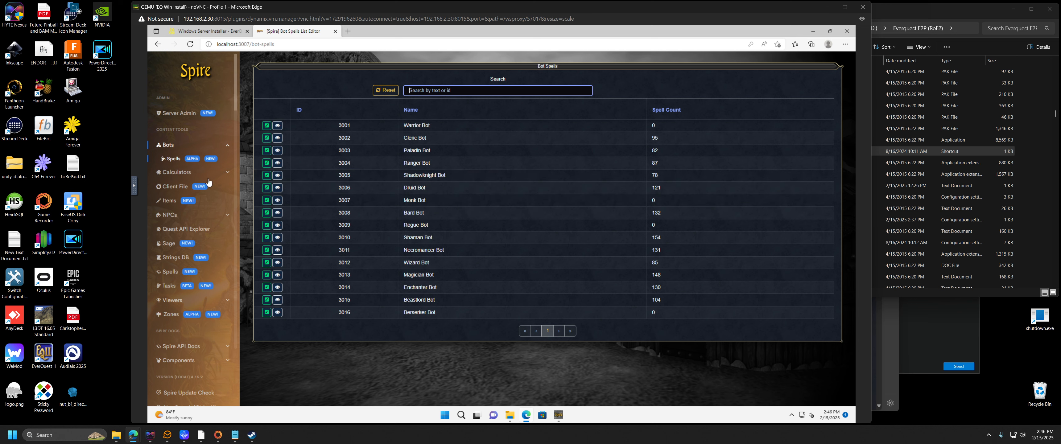
# Step: View the race calculator, look through the remaining content tools, and return to the Server Admin dashboard
pyautogui.click(184, 175)
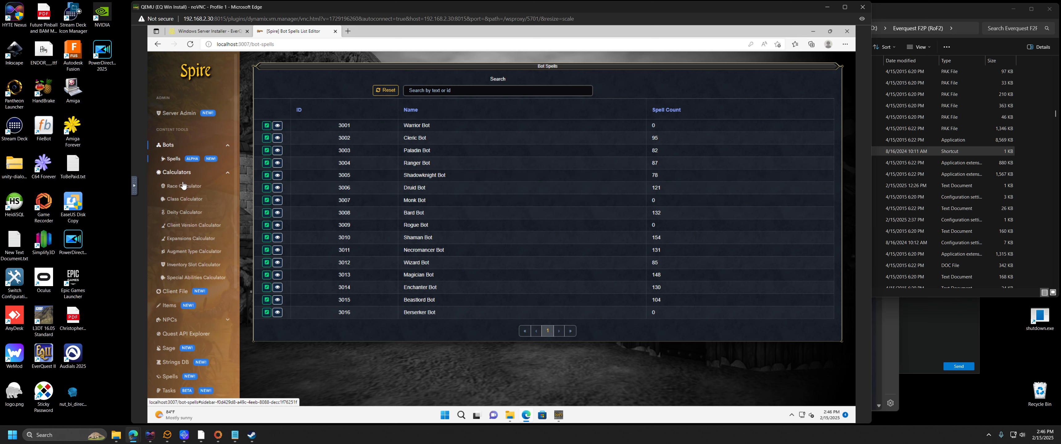
pyautogui.click(189, 187)
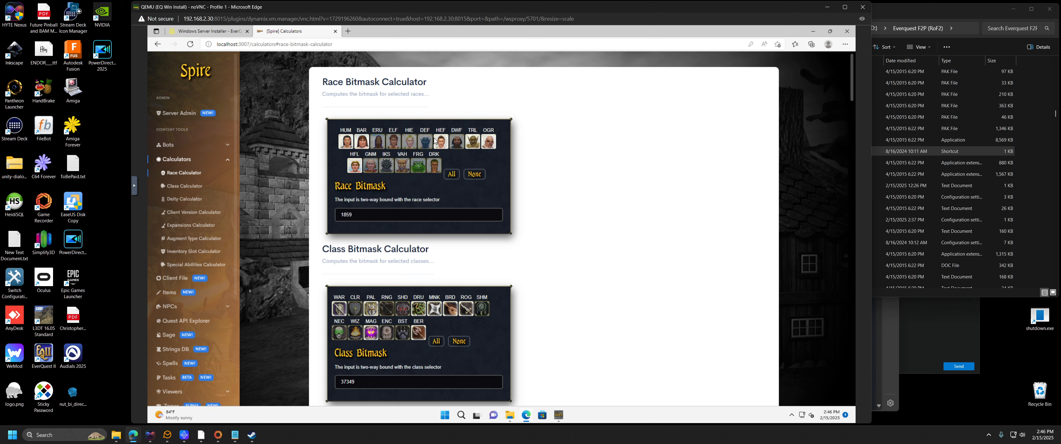
pyautogui.scroll(-3, 208, 202)
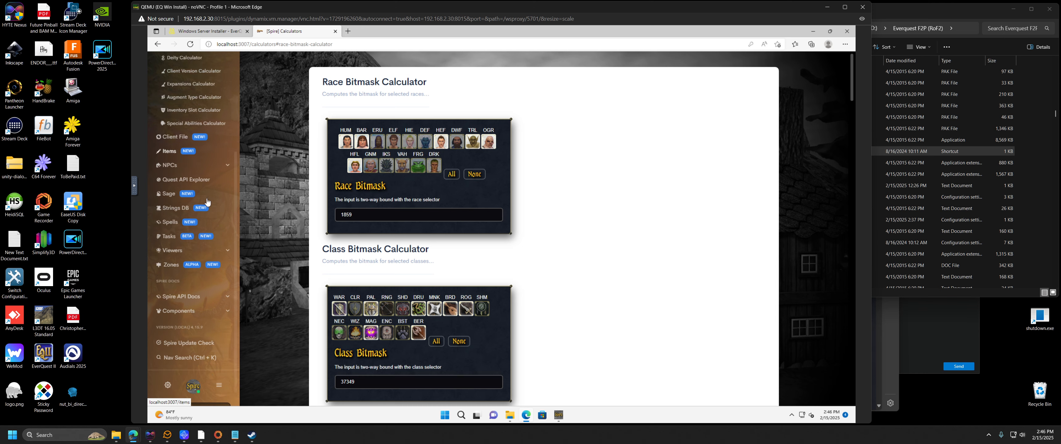
pyautogui.scroll(-1, 208, 202)
pyautogui.scroll(4, 207, 202)
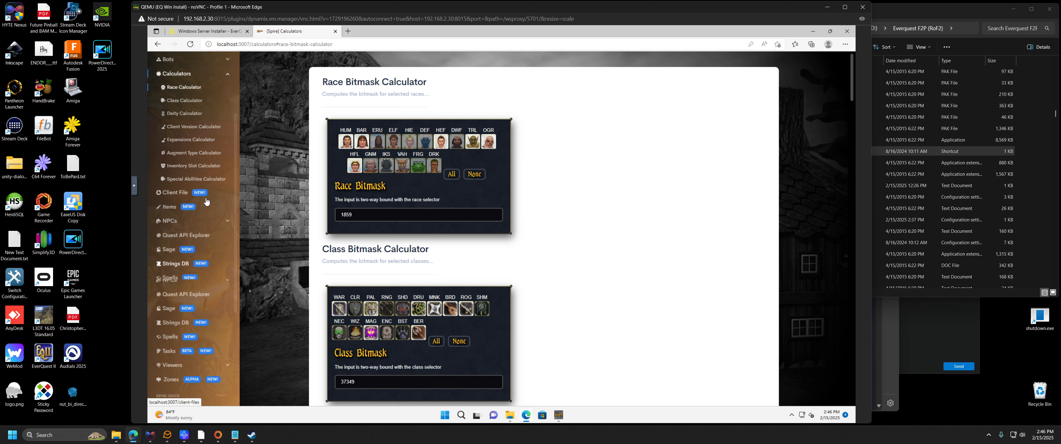
pyautogui.click(181, 116)
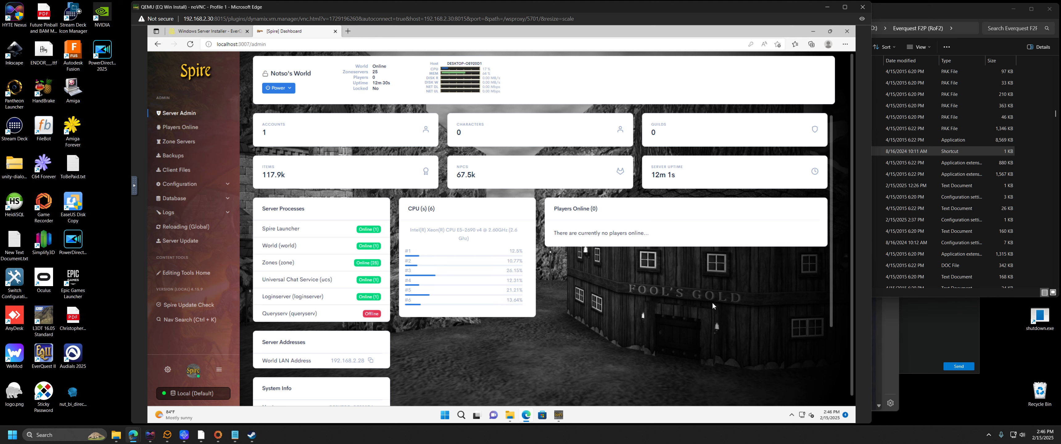
# Step: Go back to the Windows Server Installer documentation and examine the Ports Forwarded table
pyautogui.click(210, 31)
pyautogui.scroll(20, 473, 285)
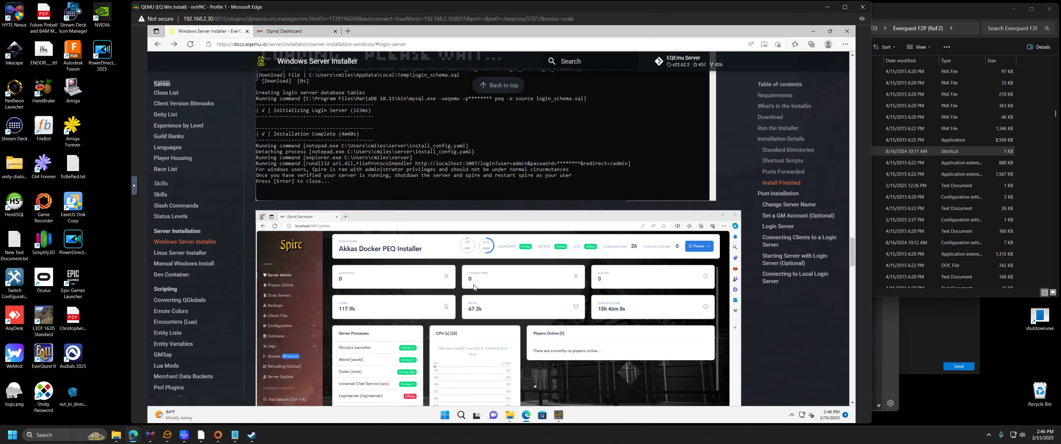
pyautogui.scroll(5, 472, 285)
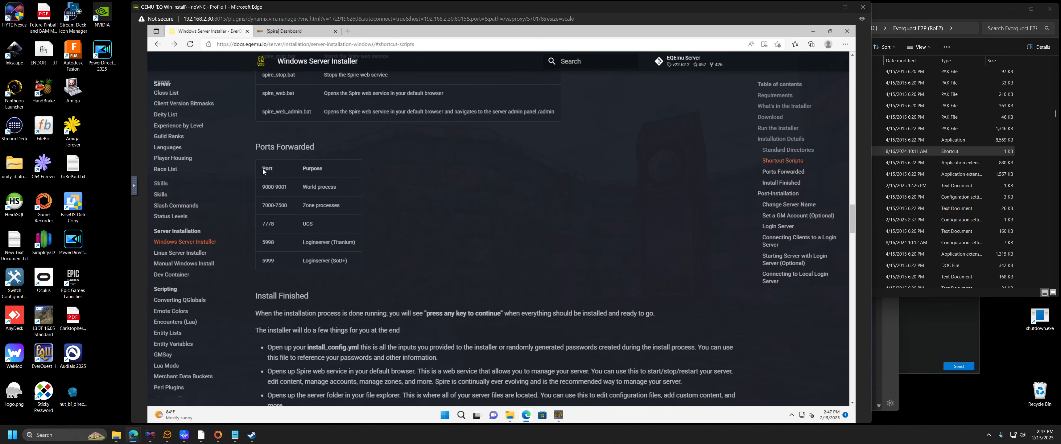
pyautogui.moveTo(264, 164); pyautogui.dragTo(351, 261)
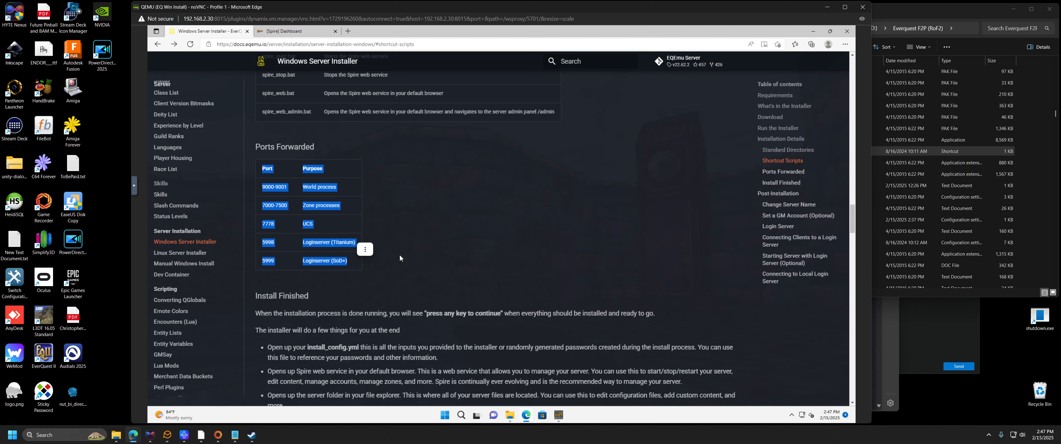
pyautogui.click(410, 201)
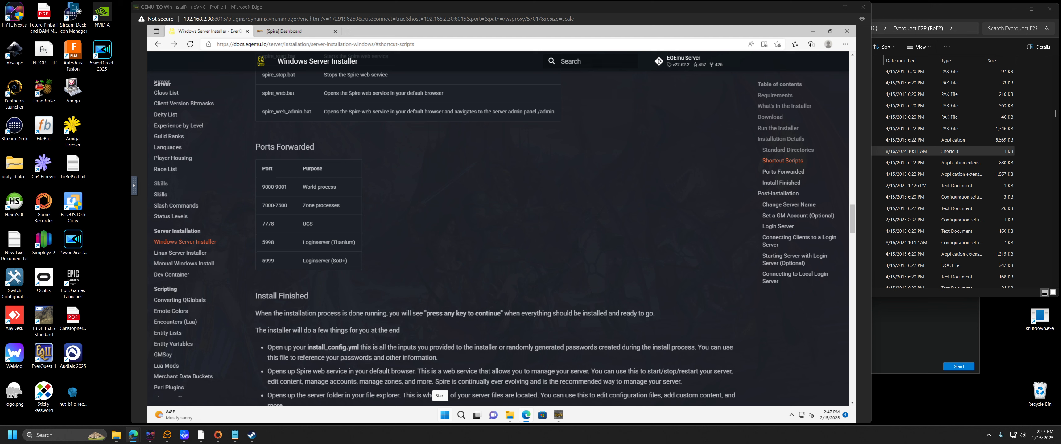
# Step: Minimise the virtual machine, launch the RoF2 client from its shortcut, accept the EULA, log in with the account password, and enter Notso's World
pyautogui.moveTo(536, 154); pyautogui.dragTo(474, 442)
pyautogui.click(826, 7)
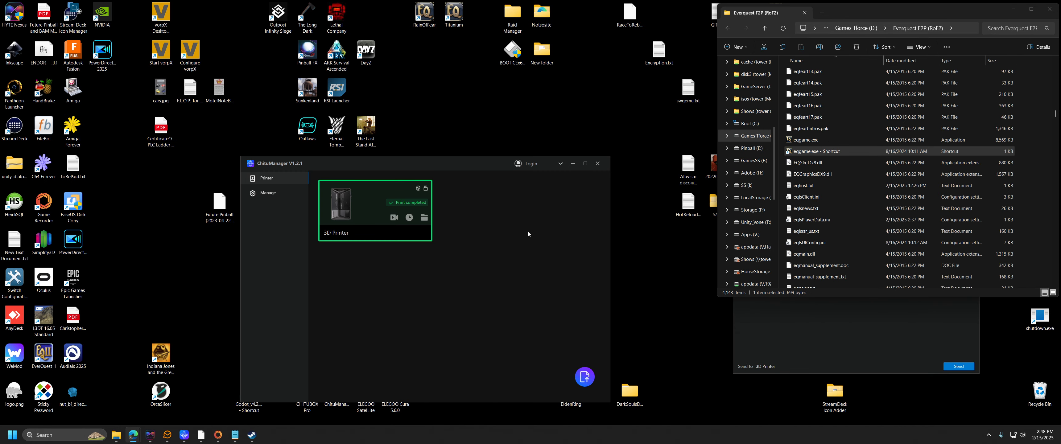
pyautogui.doubleClick(815, 151)
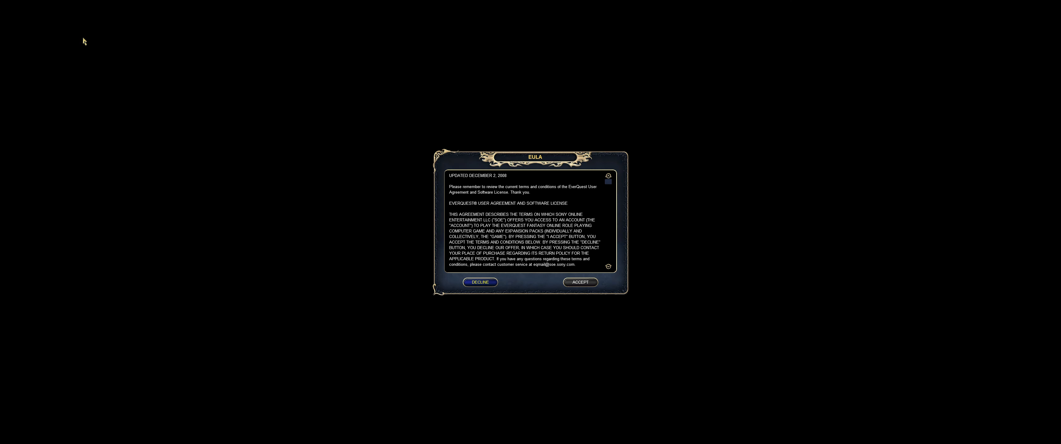
pyautogui.click(578, 284)
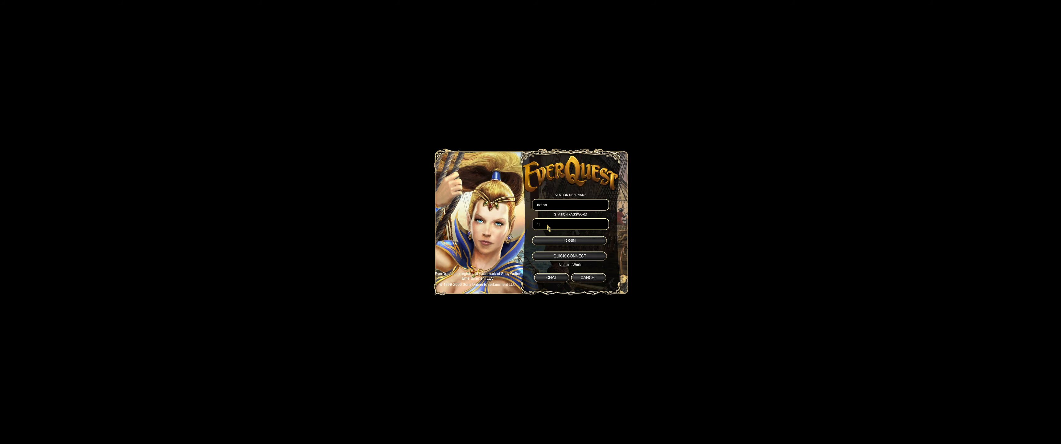
pyautogui.click(549, 241)
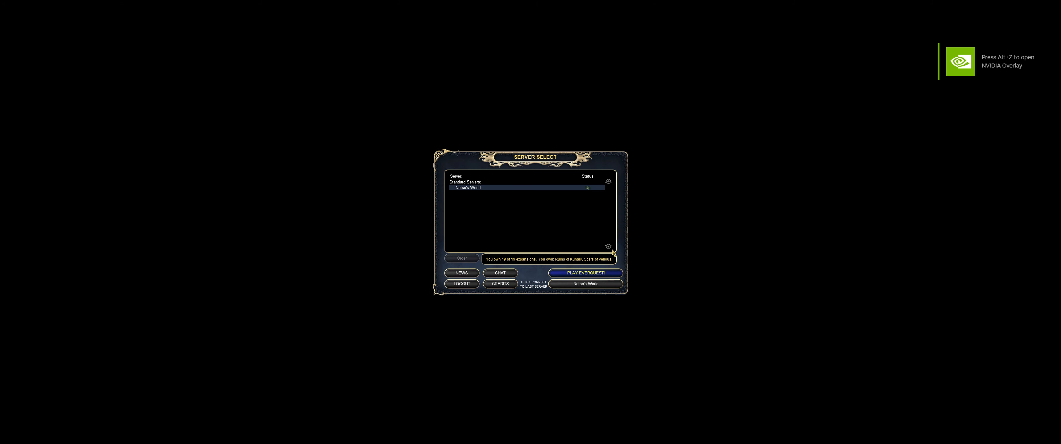
pyautogui.click(594, 274)
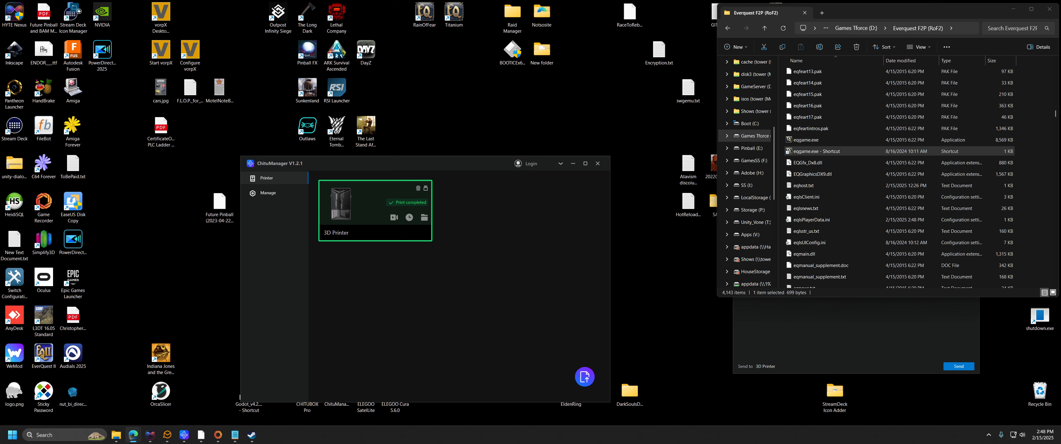
# Step: Bring up the ASUS router's port forwarding list and examine the external ports and internal IP addresses of the EQ, eq1 and eq3 rules
pyautogui.moveTo(664, 443); pyautogui.dragTo(715, 16)
pyautogui.moveTo(406, 209); pyautogui.dragTo(528, 211)
pyautogui.moveTo(406, 226); pyautogui.dragTo(527, 226)
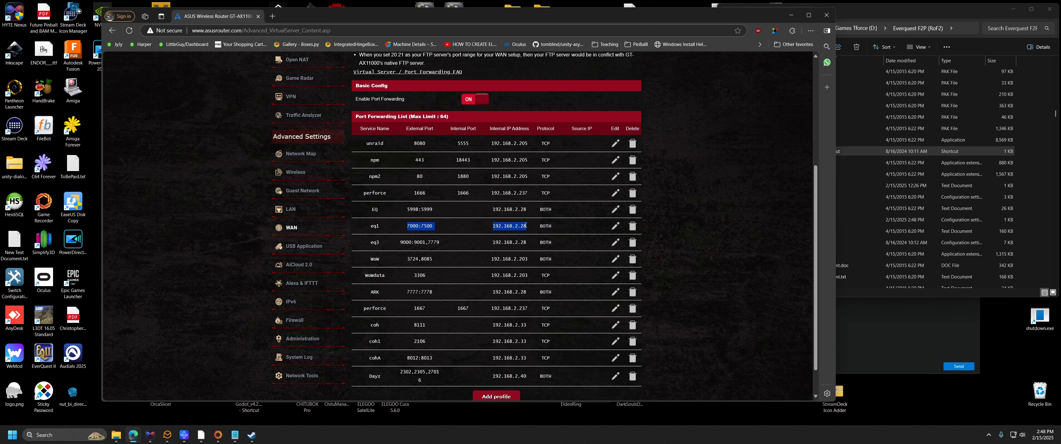
pyautogui.moveTo(399, 242); pyautogui.dragTo(528, 243)
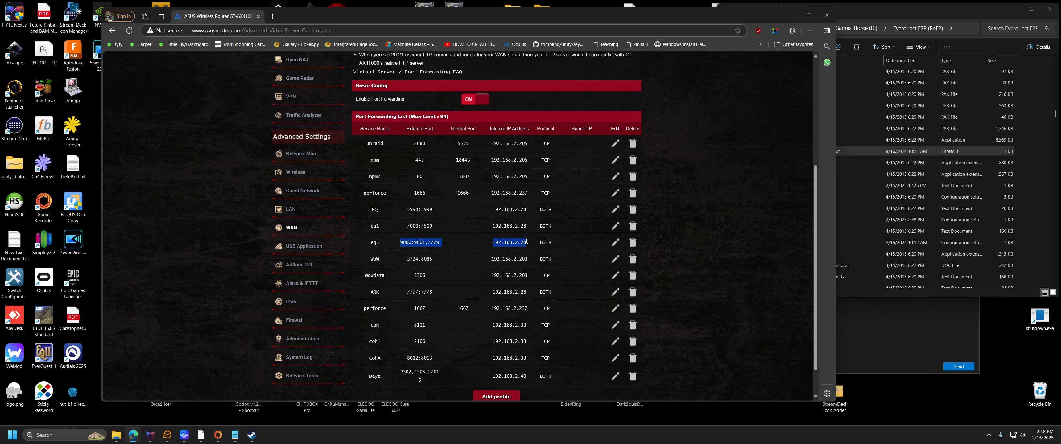
# Step: Examine the EQ rule's port forwarding settings, cancel without changes, and close the router page
pyautogui.click(374, 209)
pyautogui.click(615, 210)
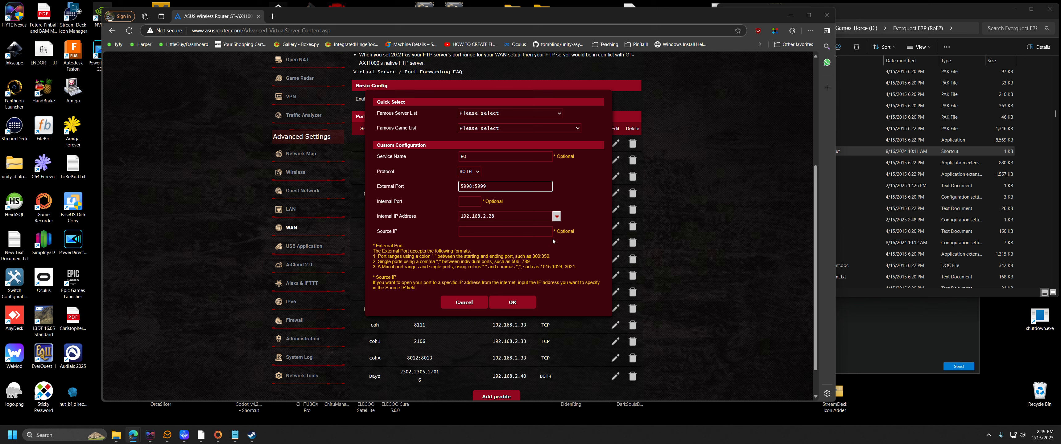
pyautogui.click(475, 302)
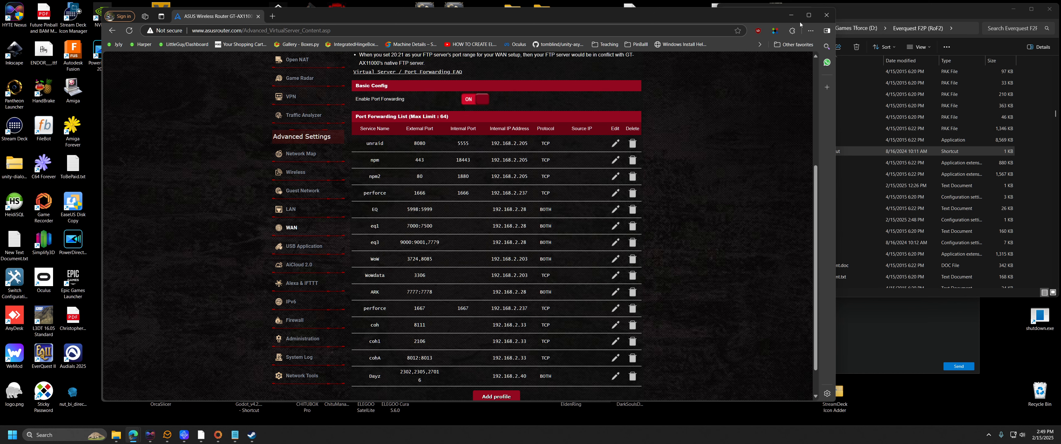
pyautogui.click(826, 14)
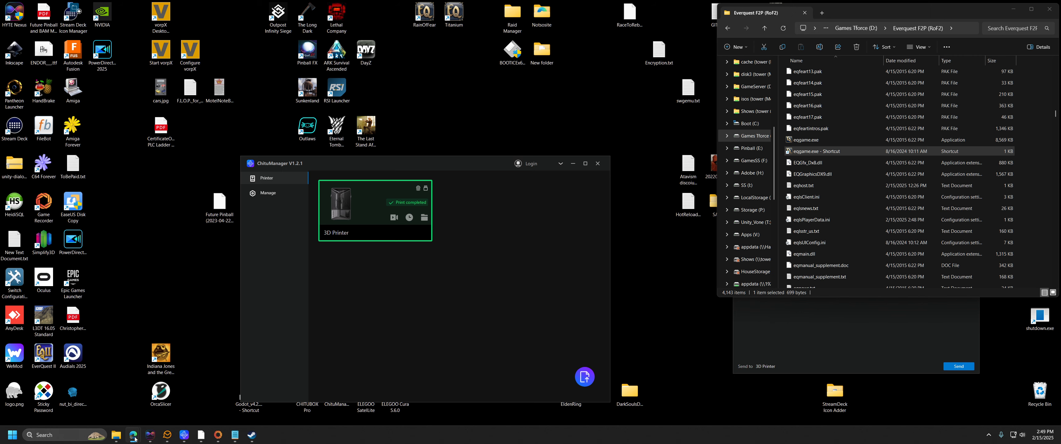
# Step: Return to the virtual machine window with the Windows Server Installer documentation
pyautogui.moveTo(134, 438)
pyautogui.click(152, 419)
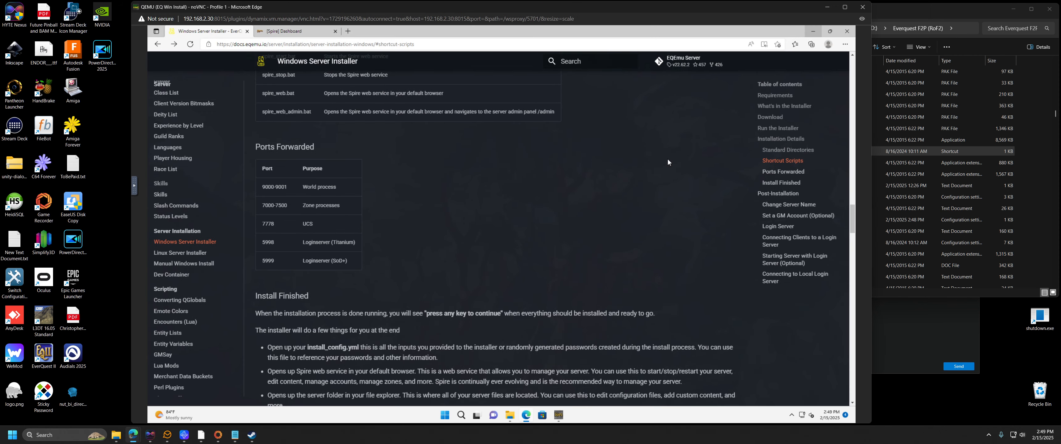
pyautogui.moveTo(525, 415)
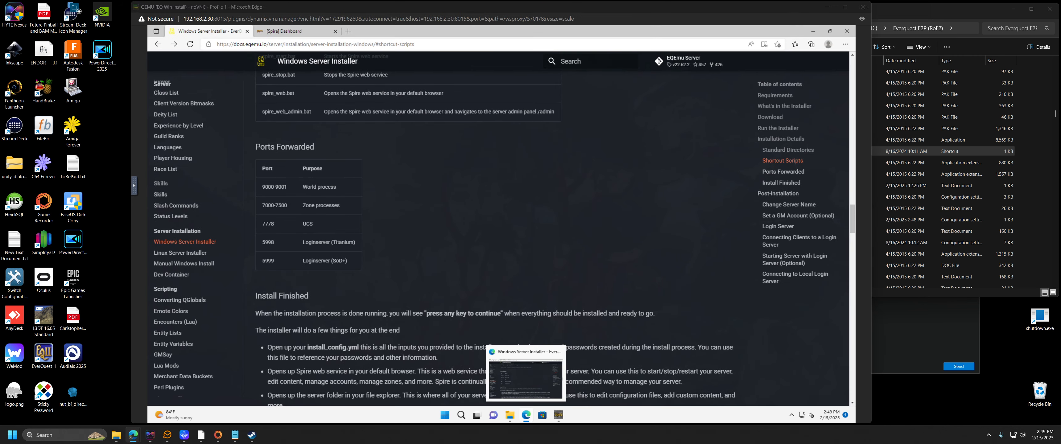